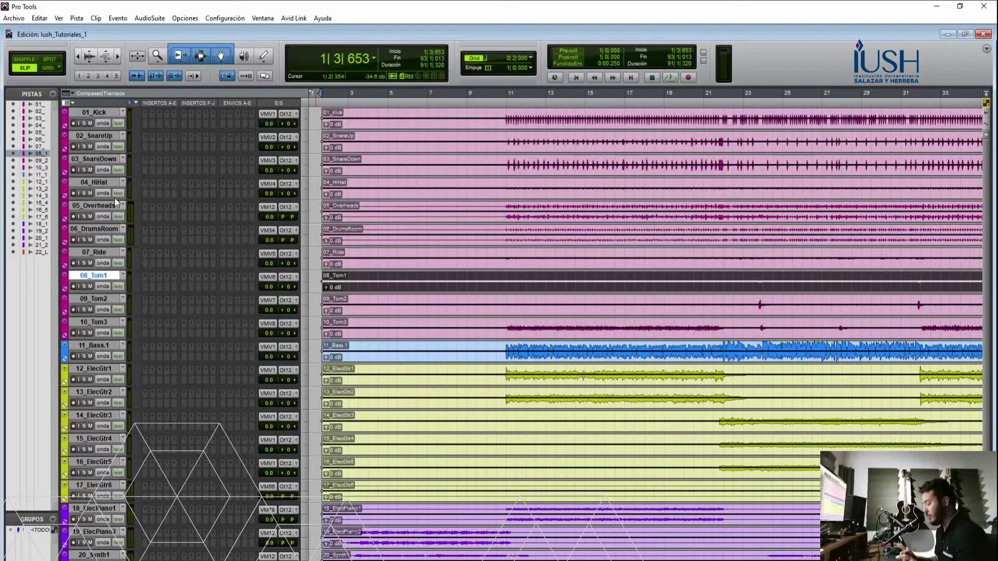
Queue the audio files 01_Kick.wav through 22_LeadVox.wav from the DopplerShift_Atrophy_Full folder for import, and cancel the import
key(ctrl+shift+i)
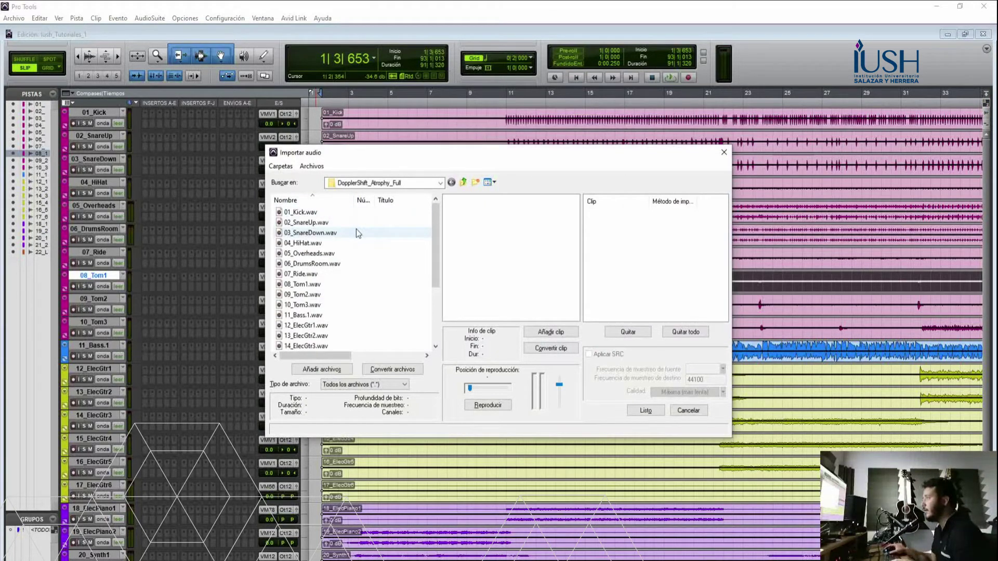
click(440, 182)
scroll(442, 188, up, 3)
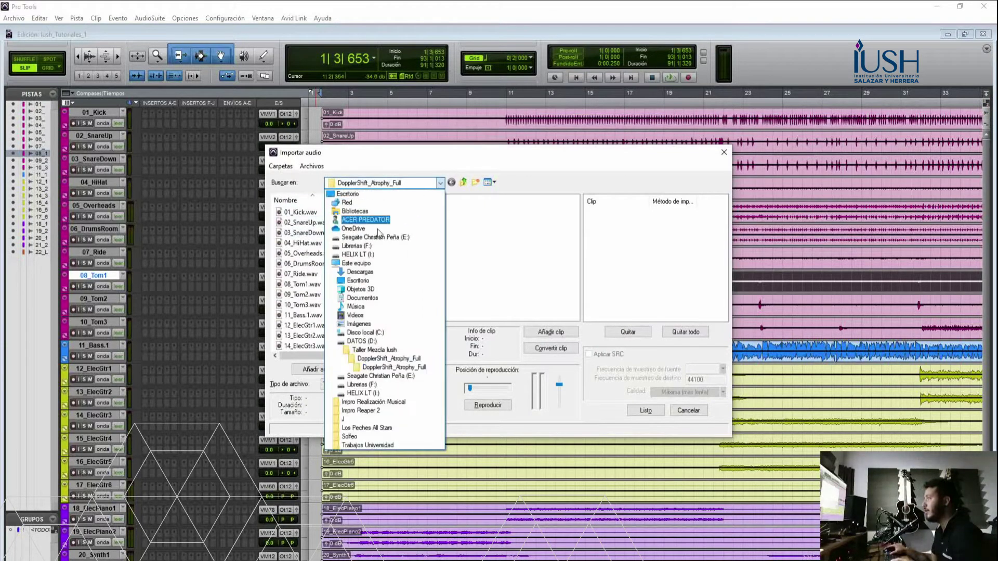
click(523, 194)
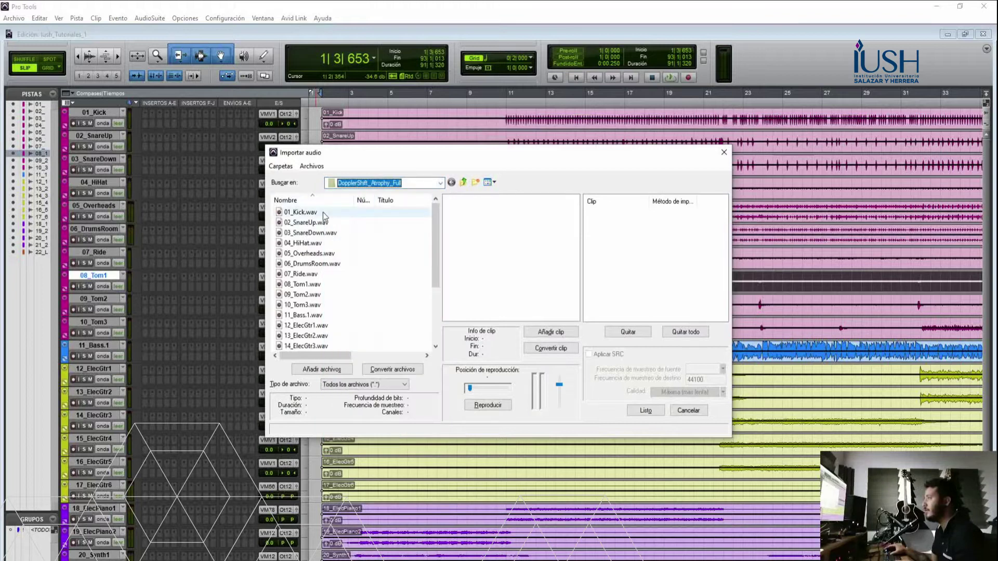
click(301, 212)
scroll(345, 245, down, 3)
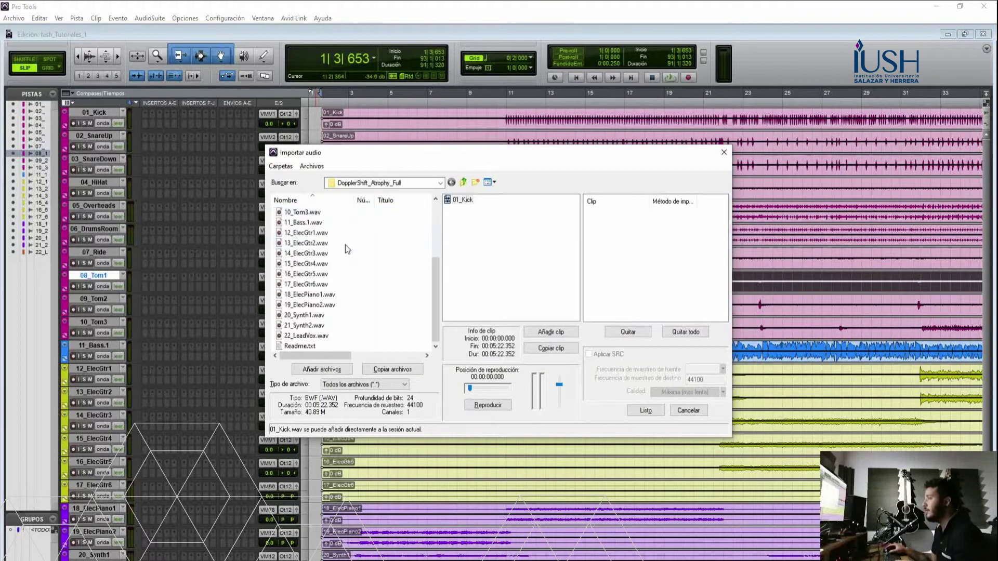
shift+click(313, 337)
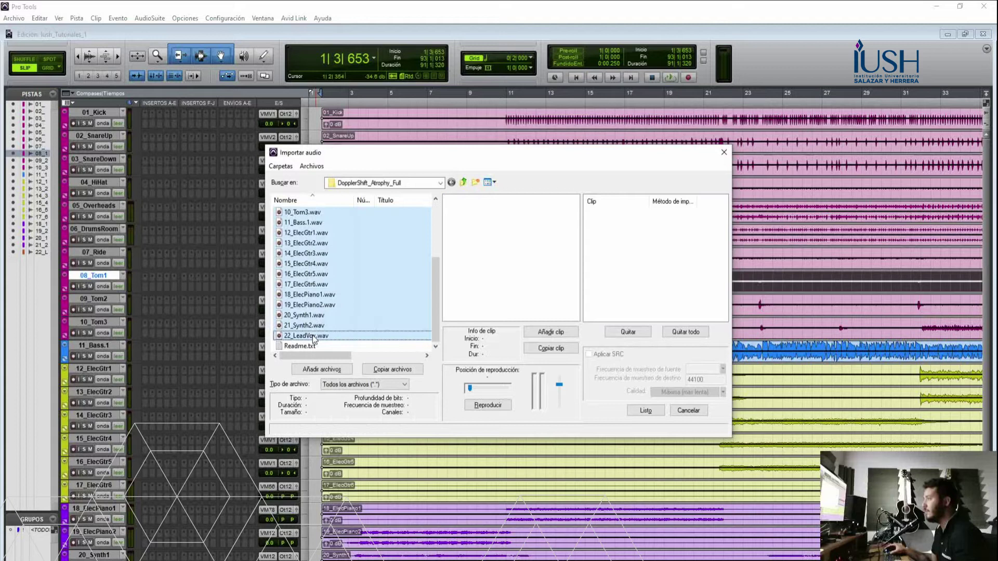
click(339, 370)
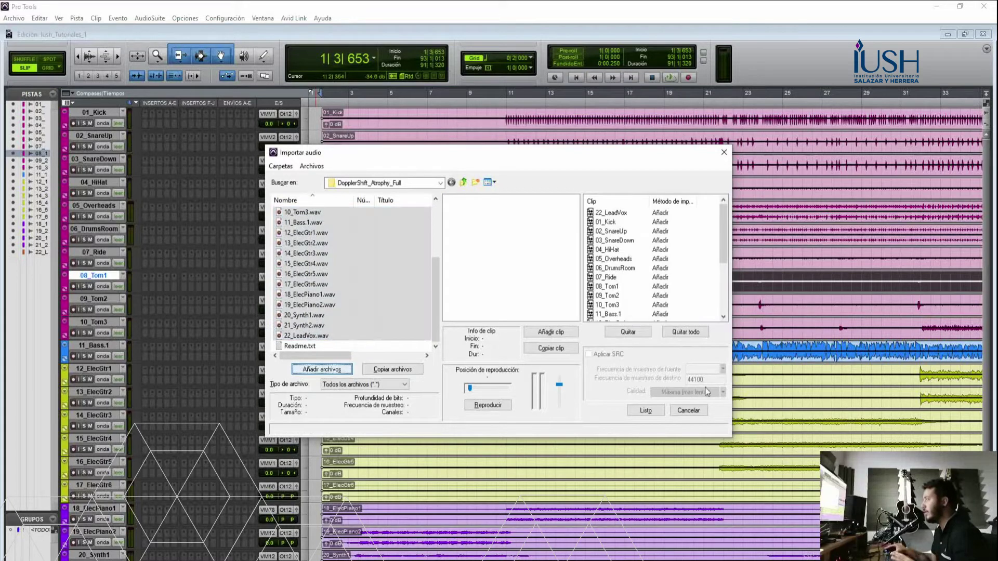
click(693, 412)
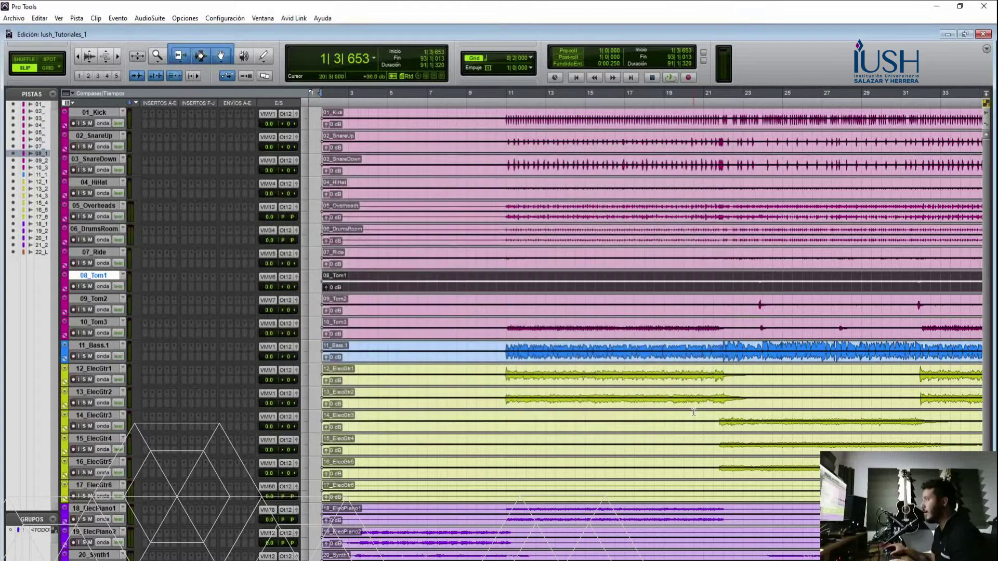
click(110, 298)
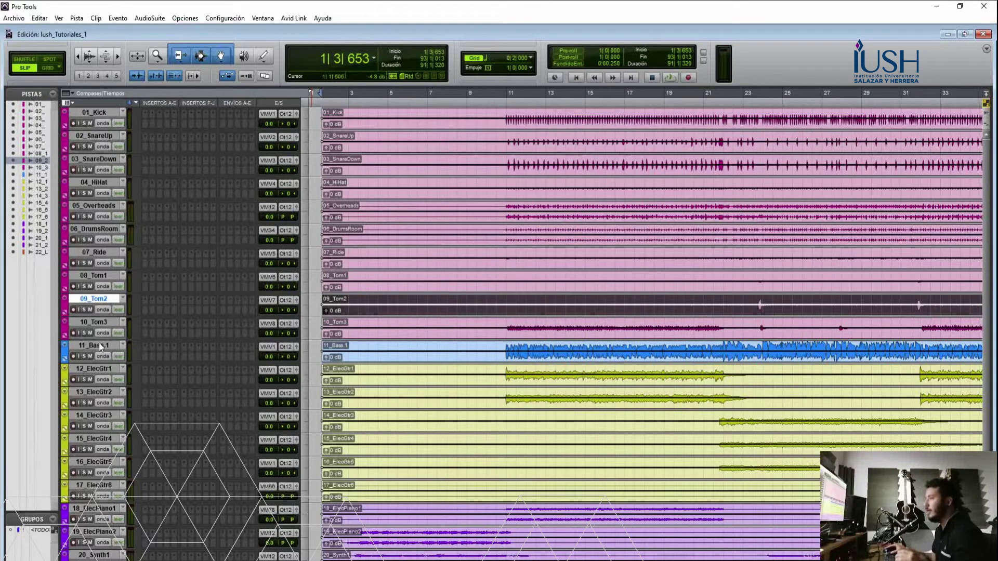
scroll(157, 416, down, 3)
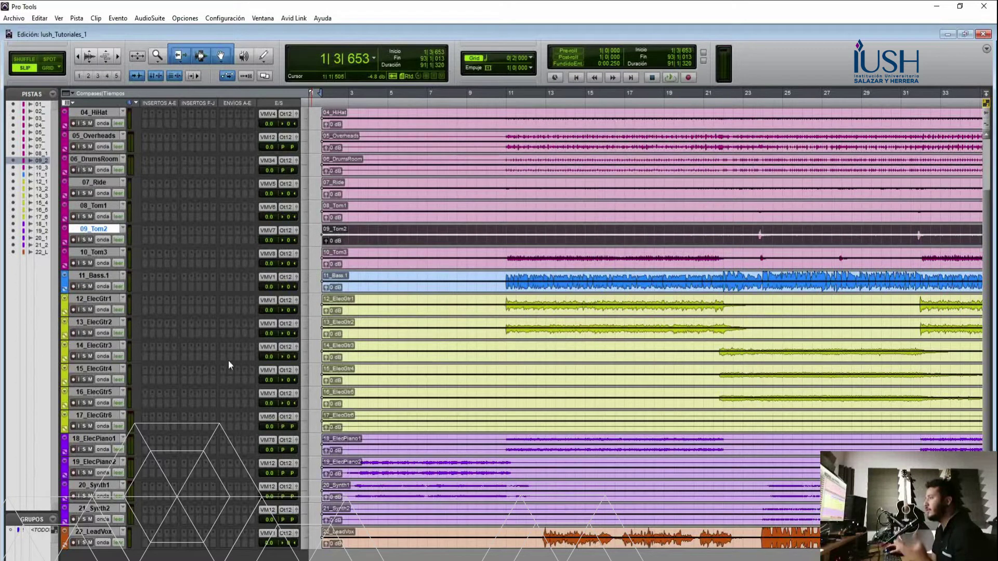
scroll(229, 361, up, 3)
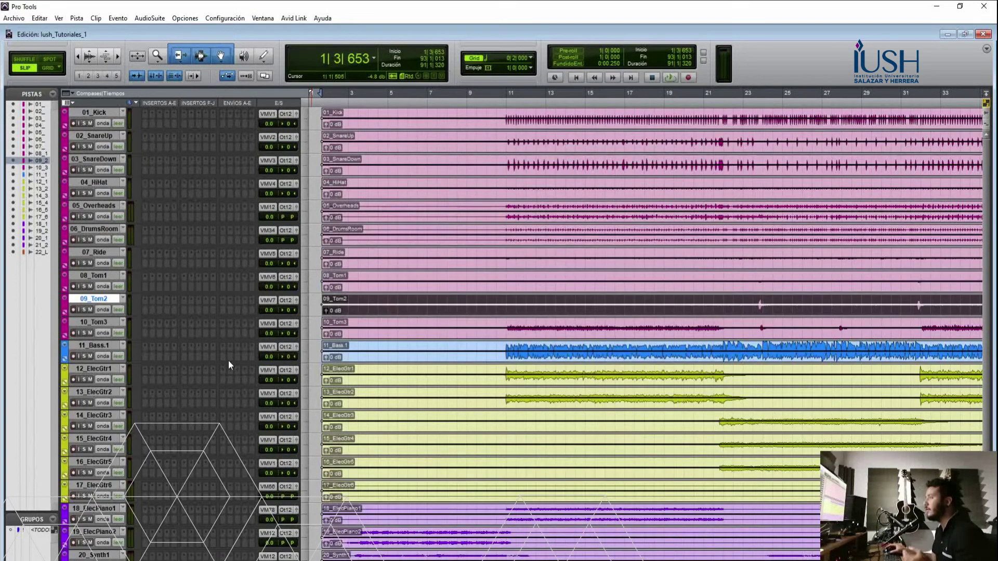
Create a basic folder track named Drums below 10_Tom3 and move the tracks 01_Kick through 10_Tom3 into it
click(107, 322)
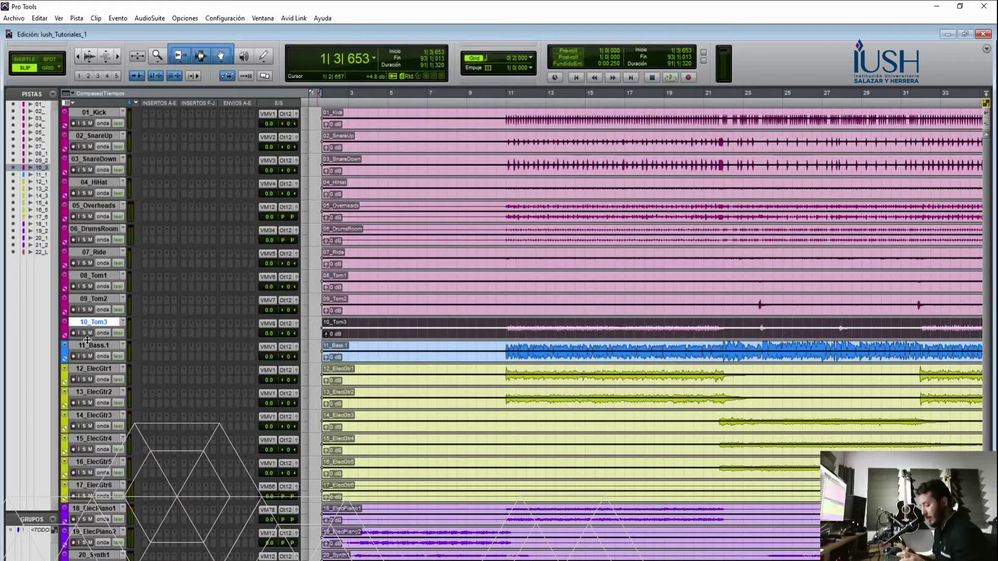
key(ctrl+shift+n)
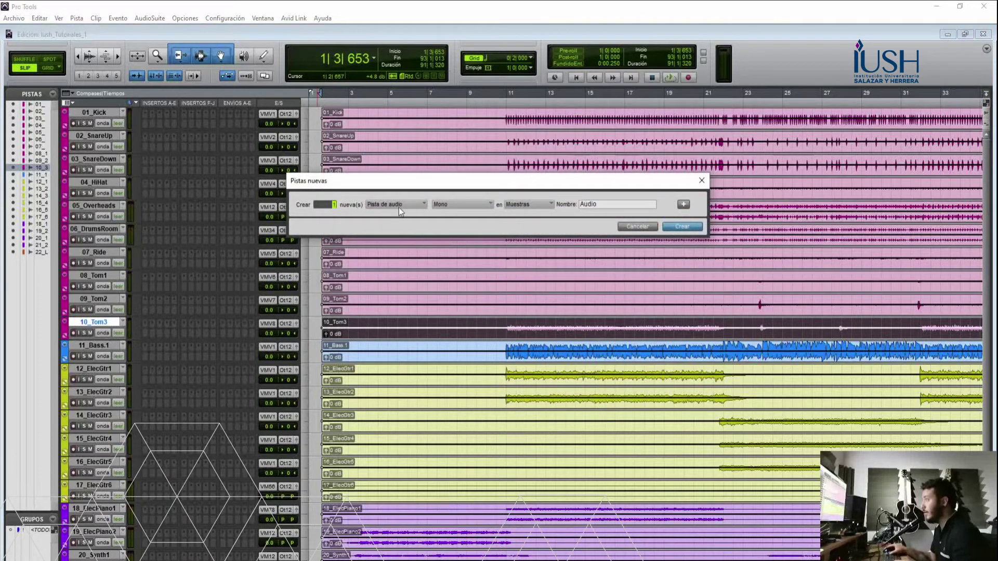
click(398, 206)
click(438, 217)
key(Tab)
text(Drums)
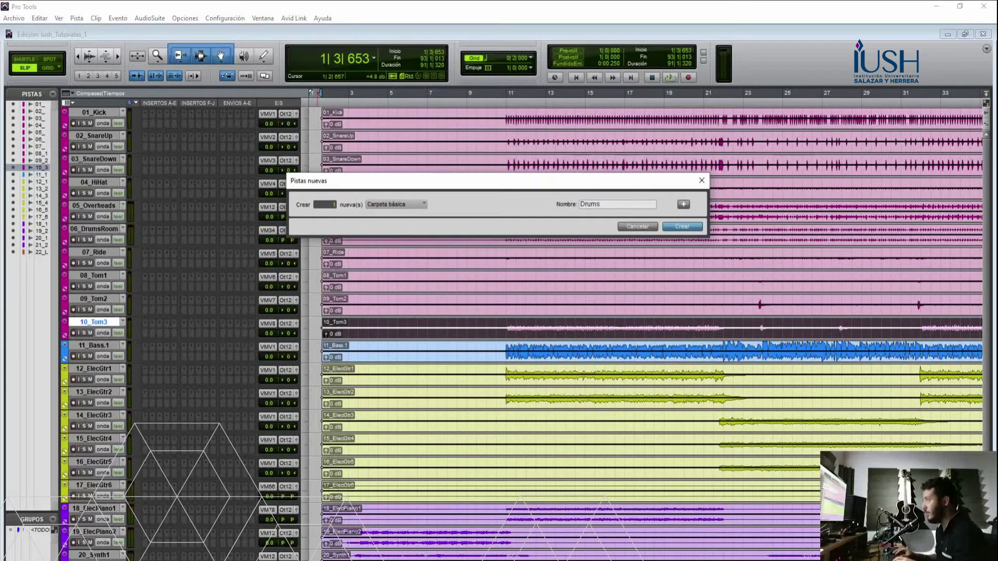
key(Return)
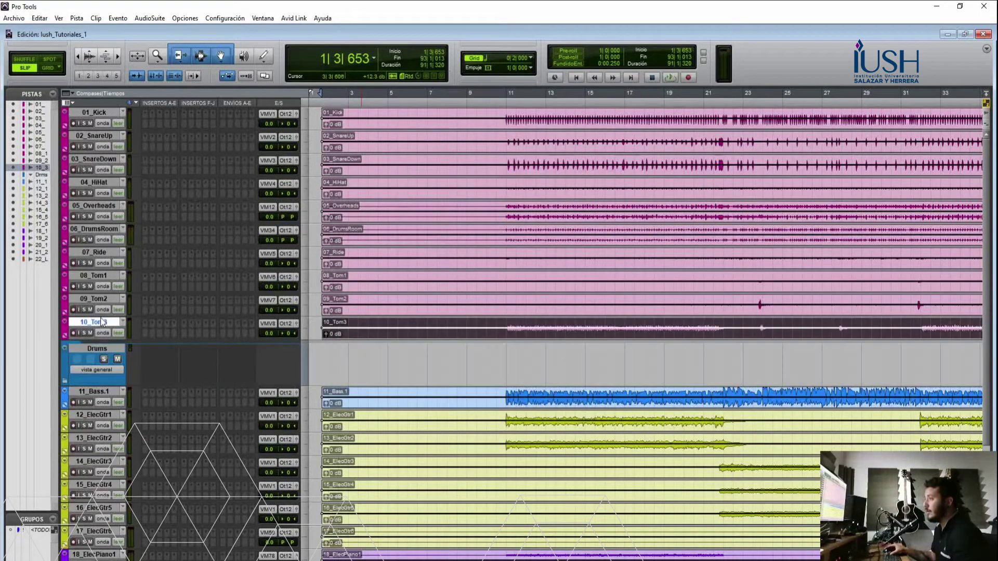
shift+click(104, 112)
drag(101, 320, 100, 361)
Change the color of the Drums folder track to bright purple
double_click(72, 124)
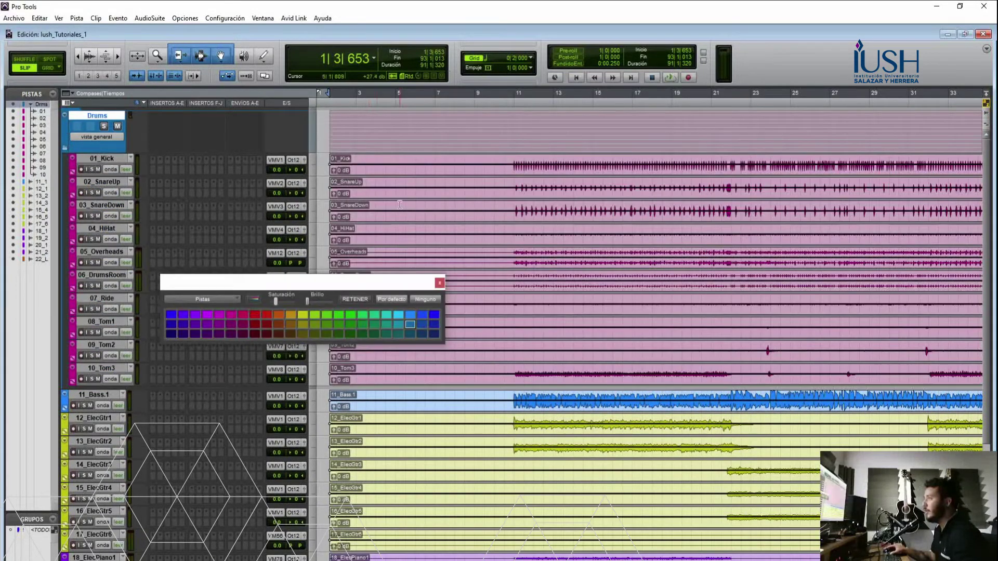
drag(256, 283, 429, 248)
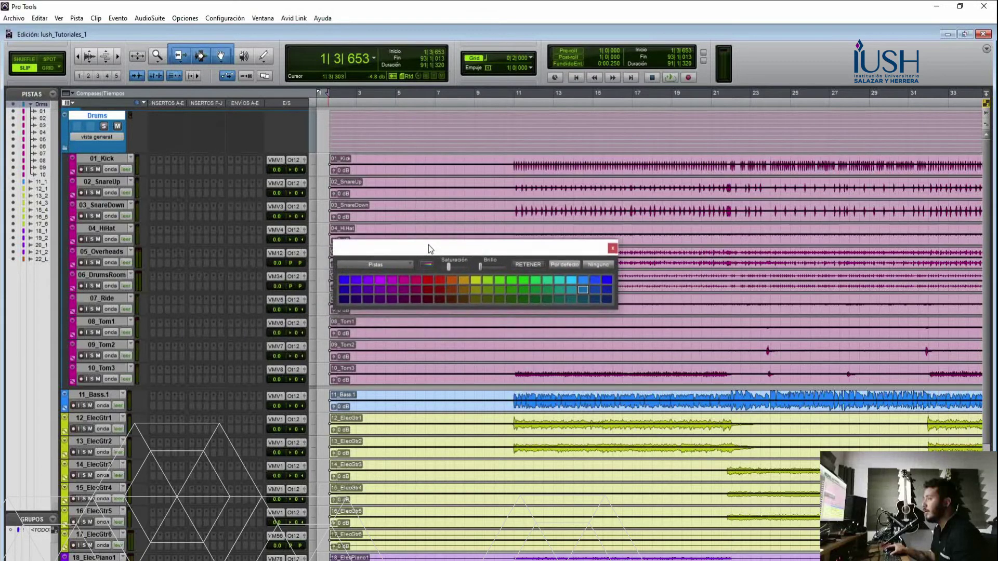
click(381, 280)
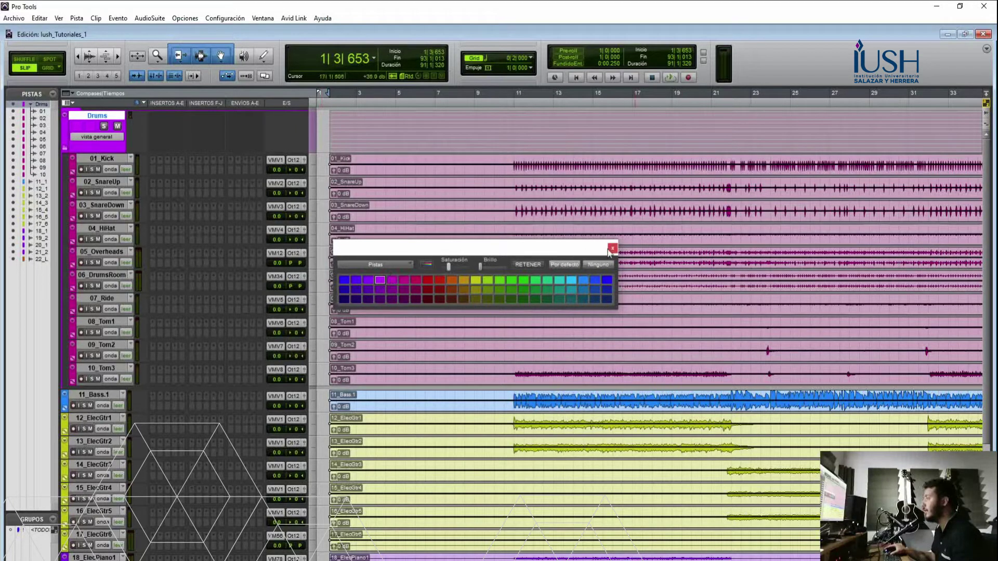
click(612, 248)
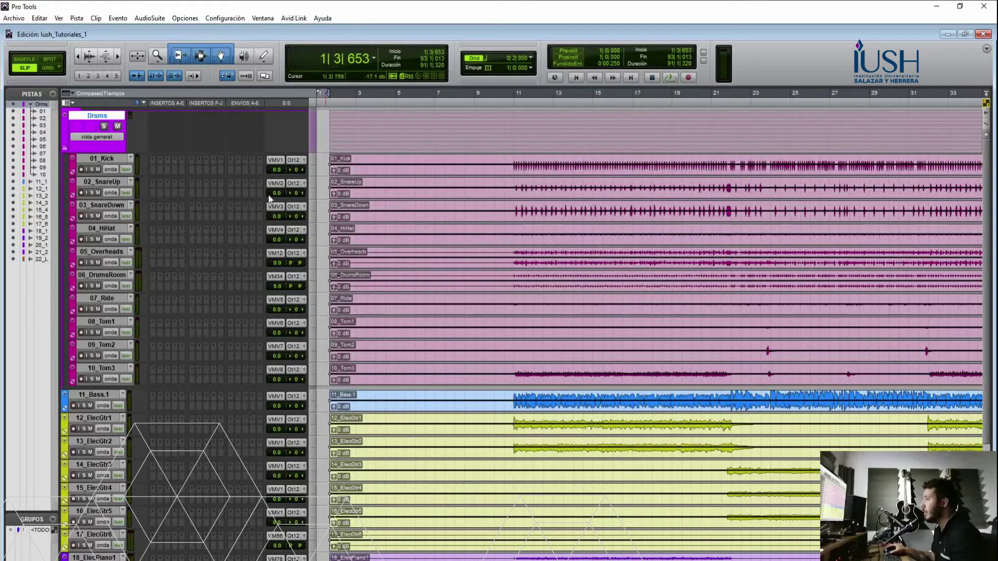
Try coloring the 01_Kick track red and set the color palette to apply to clips in tracks
click(75, 167)
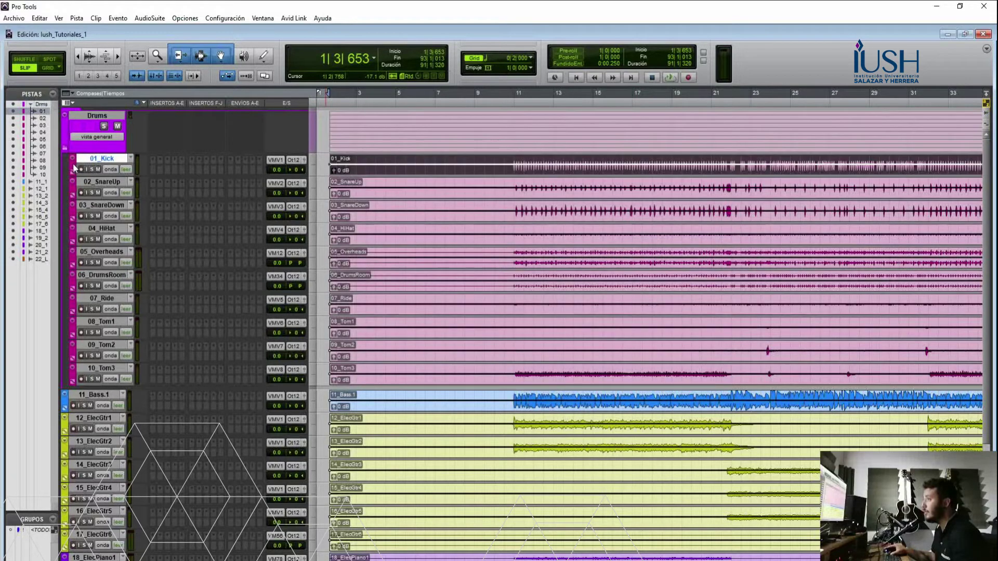
double_click(73, 168)
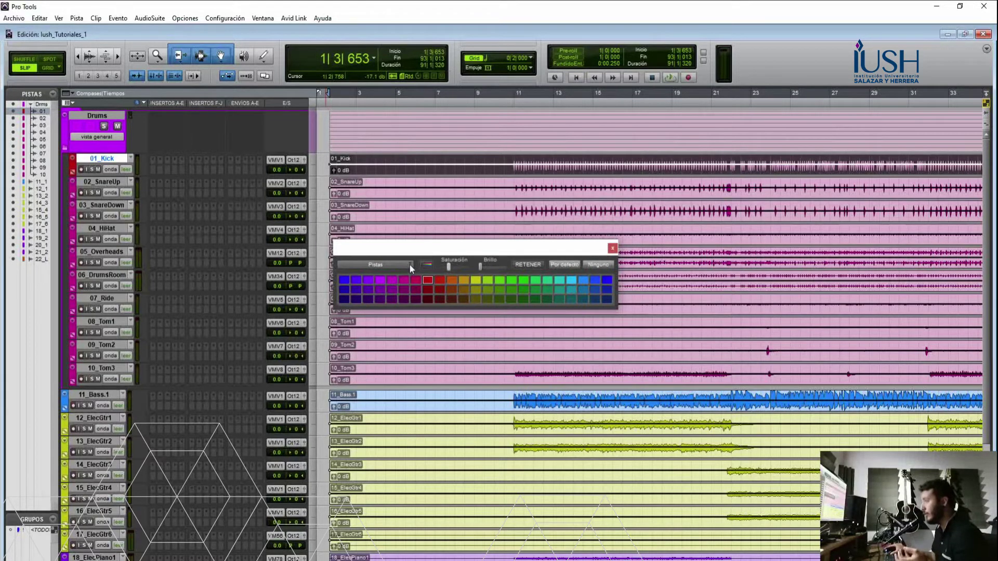
click(410, 266)
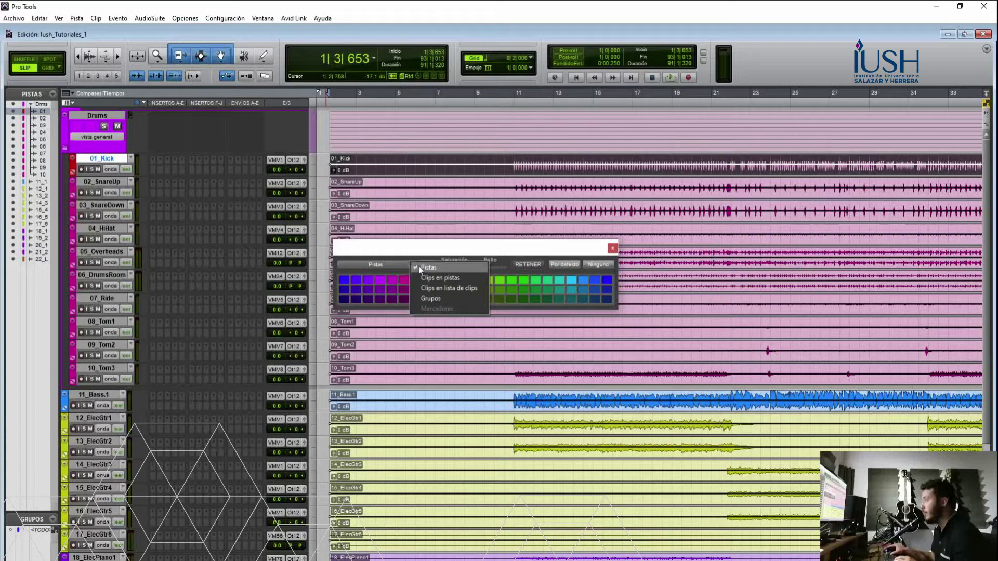
click(440, 278)
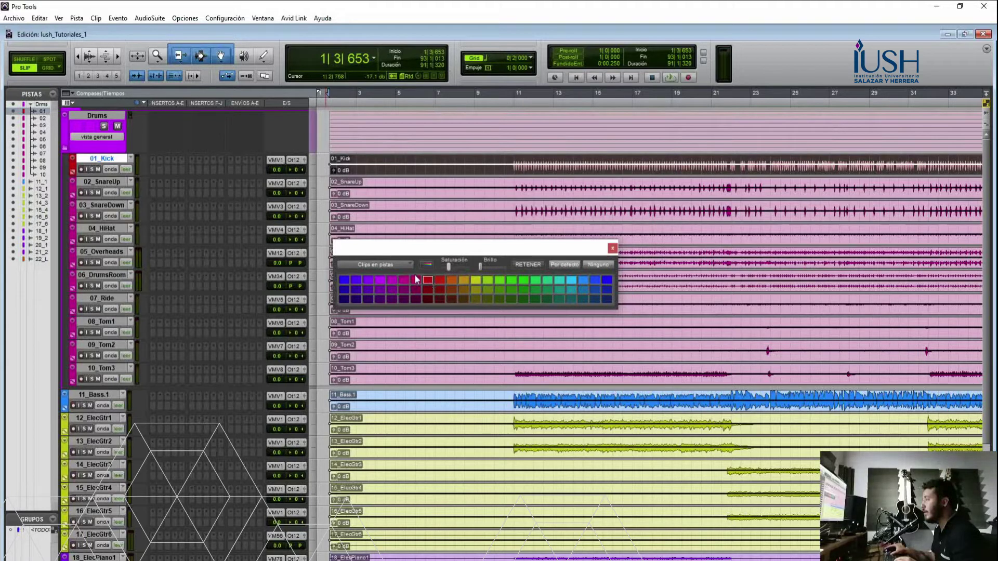
Set the 01_Kick track back to magenta and leave the color palette applied to clips in tracks
click(394, 281)
click(375, 265)
click(411, 267)
click(393, 282)
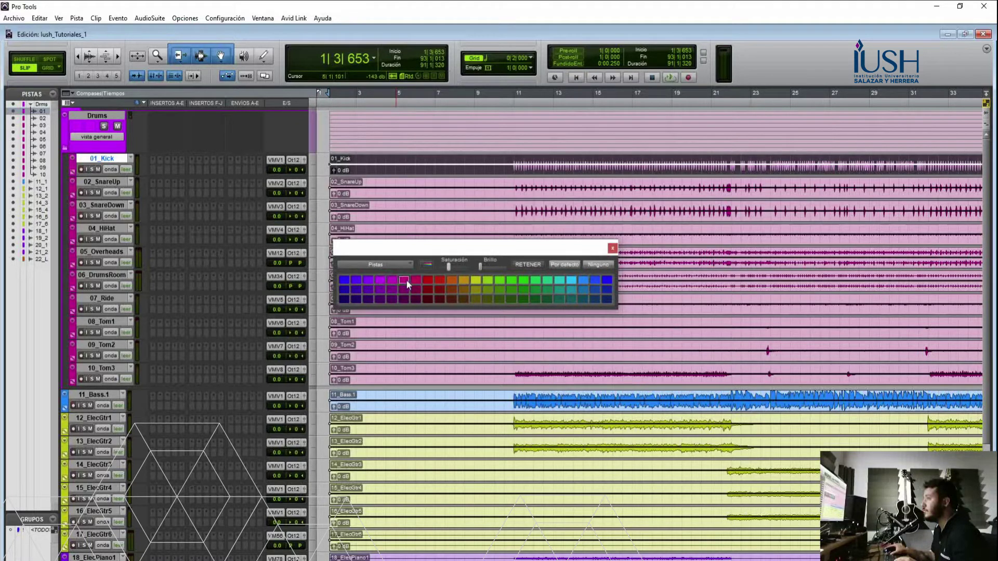
click(410, 265)
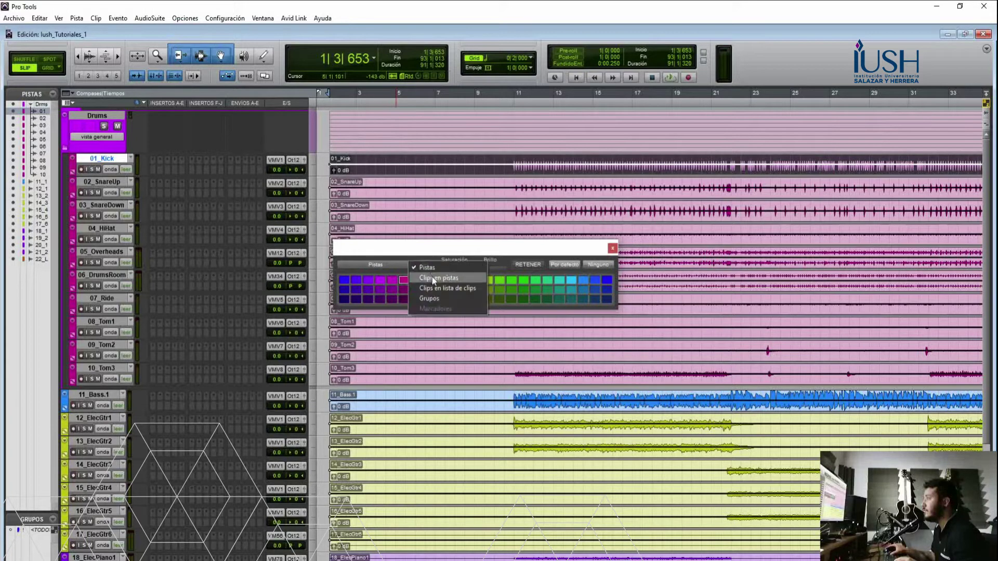
click(435, 278)
click(611, 249)
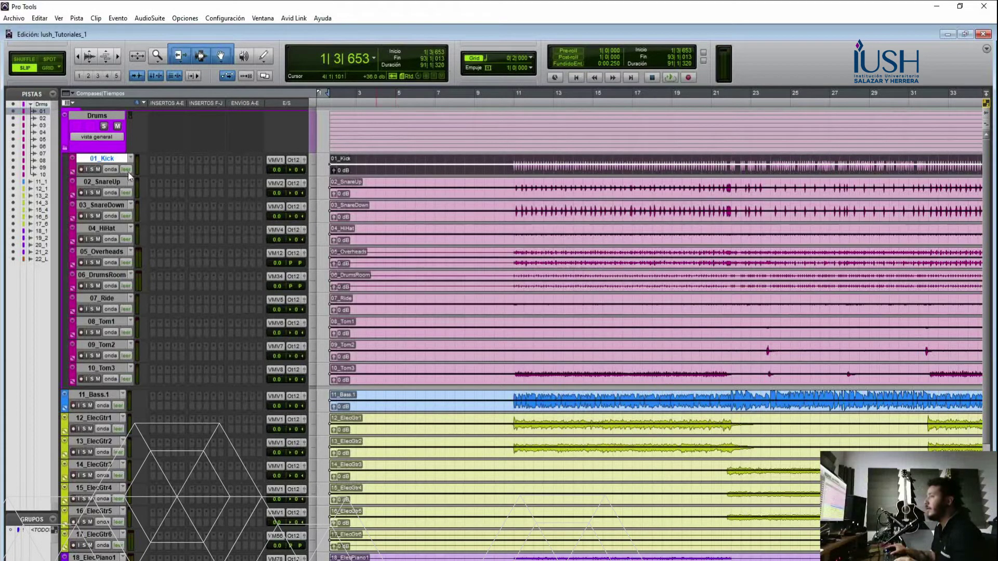
Collapse the Drums folder and create a basic folder track named BassFold below 11_Bass.1
click(66, 147)
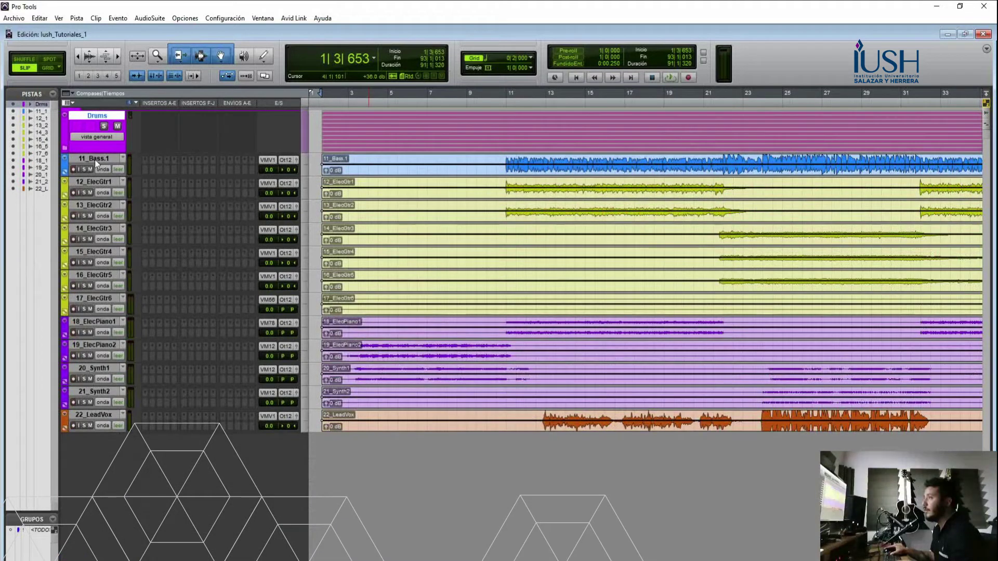
click(94, 161)
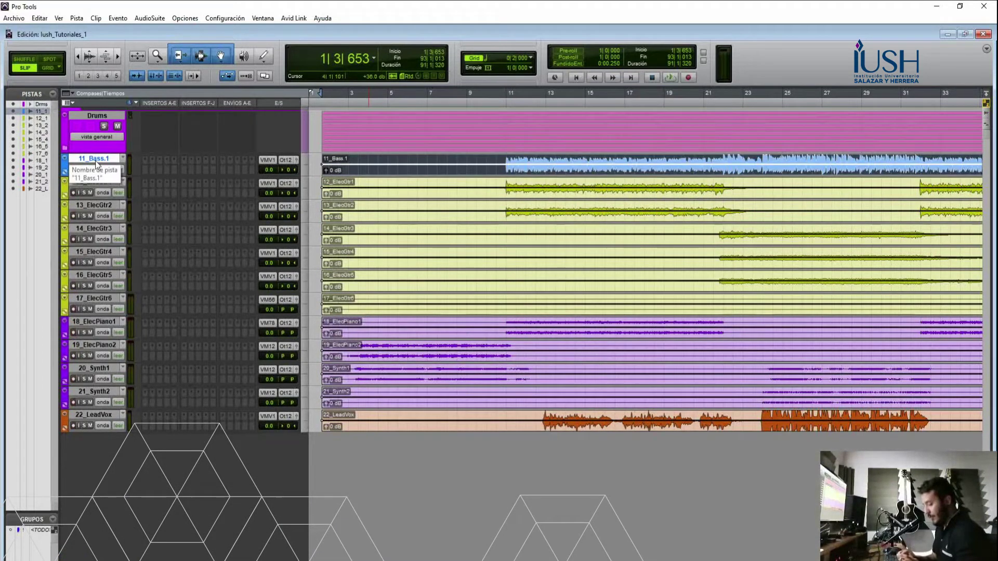
key(ctrl+shift+n)
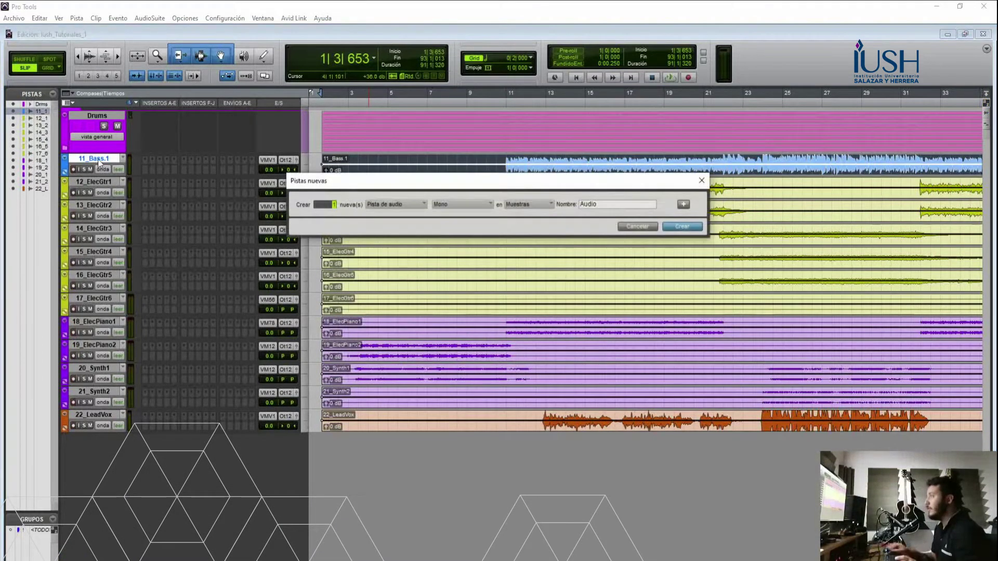
click(420, 205)
click(440, 218)
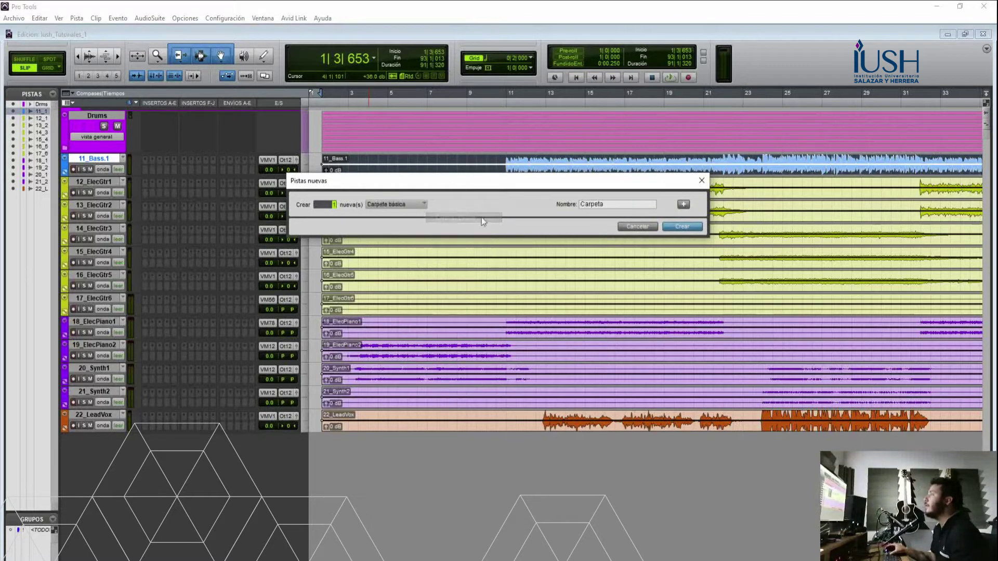
text(Ba)
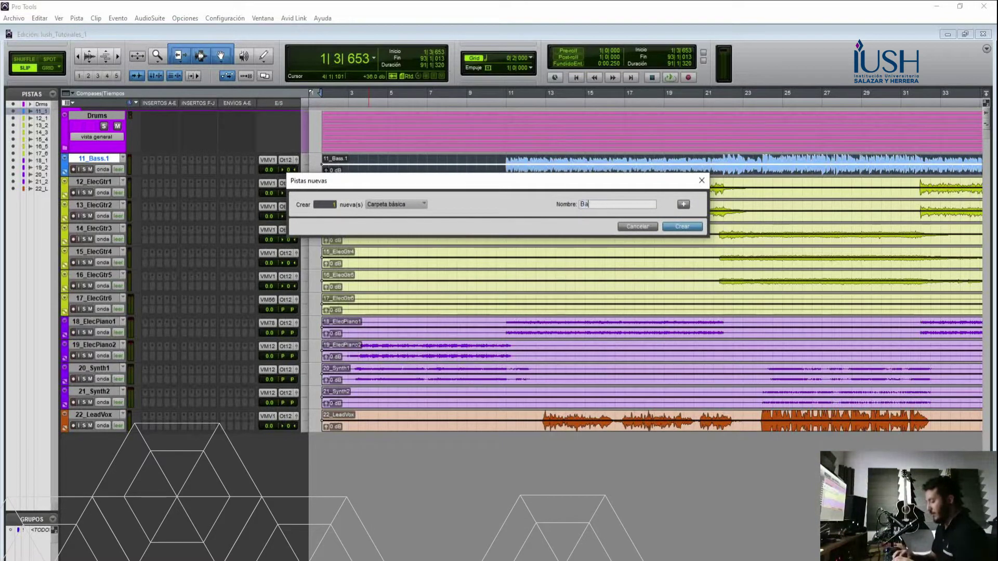
text(ssFold)
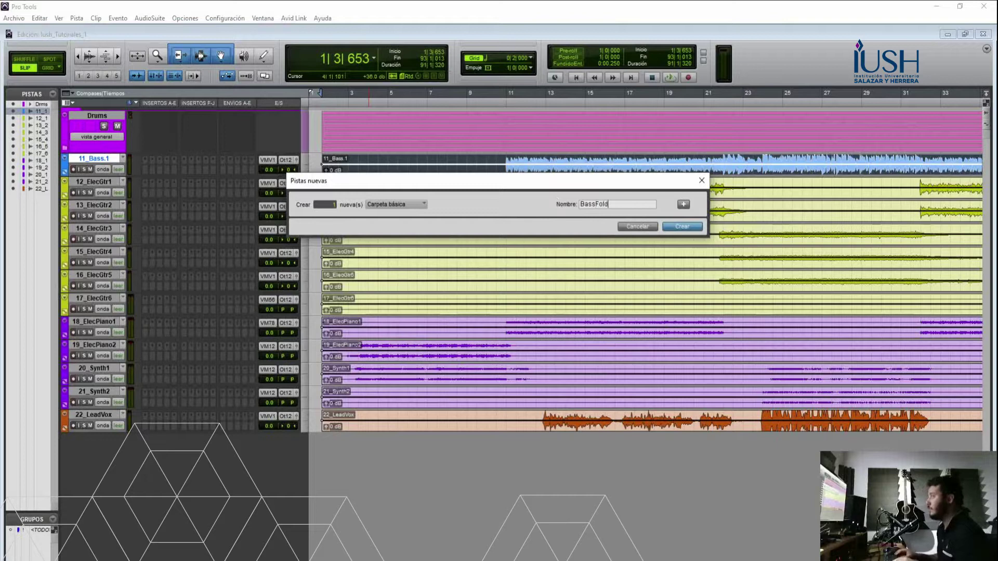
key(Return)
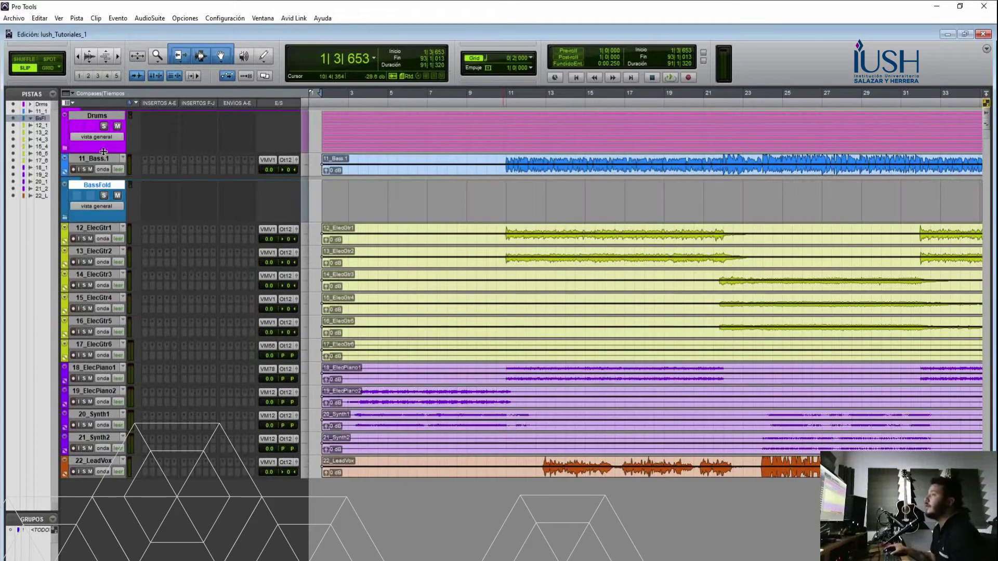
Move the 11_Bass.1 track into the BassFold folder and collapse the folder
drag(105, 157, 84, 193)
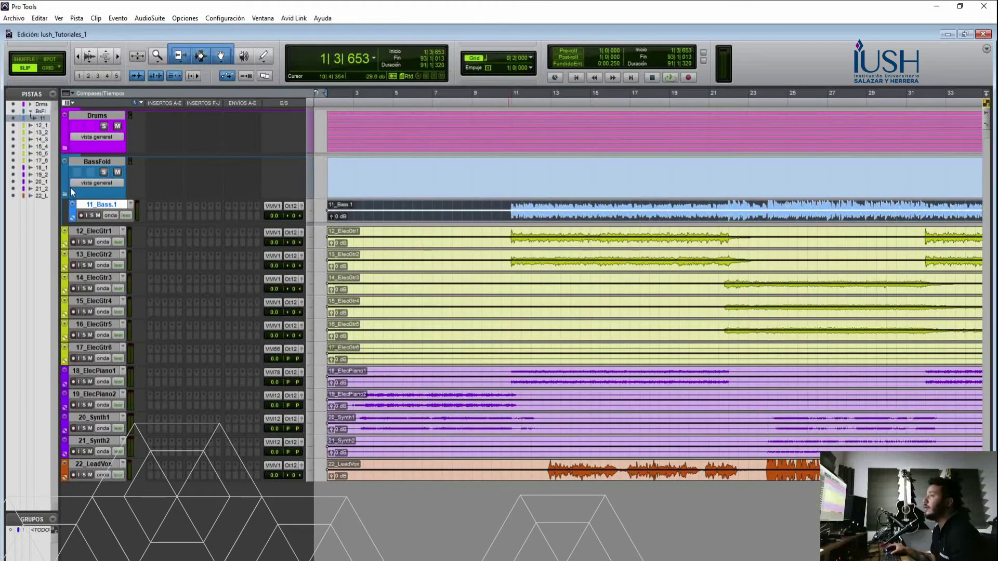
click(65, 194)
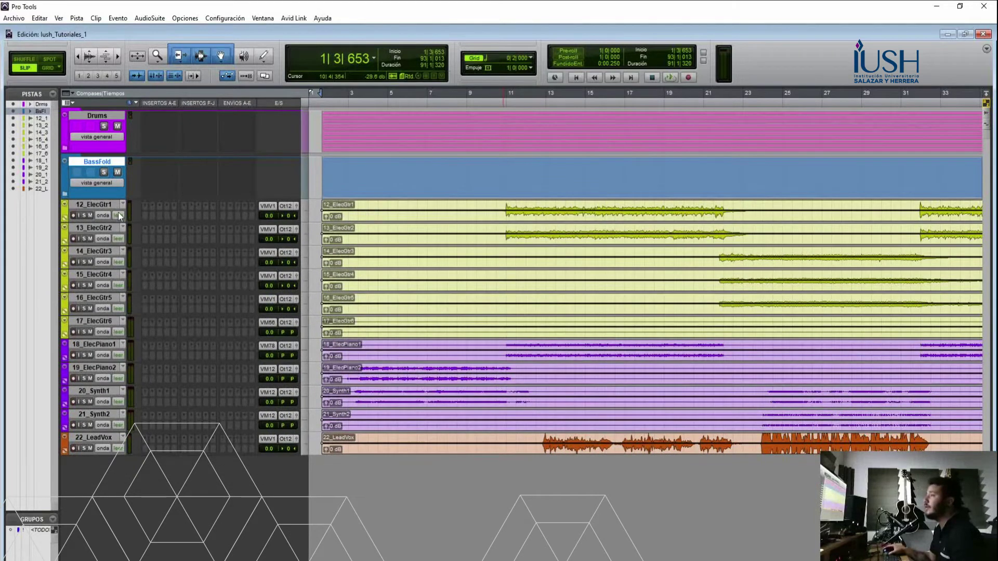
Create a basic folder track named Guitars directly below the 17_ElecGtr6 track
click(106, 205)
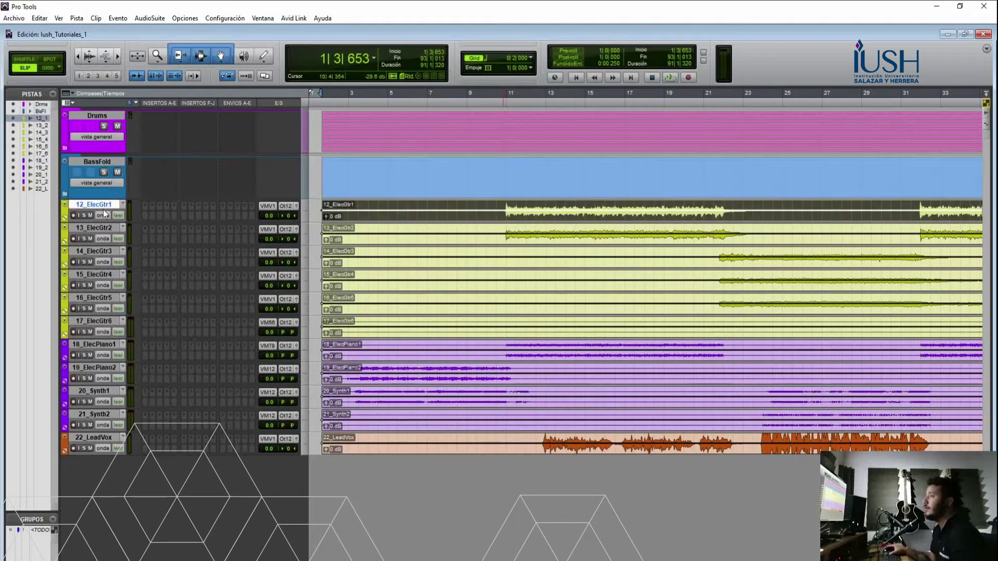
click(98, 320)
key(ctrl+shift+n)
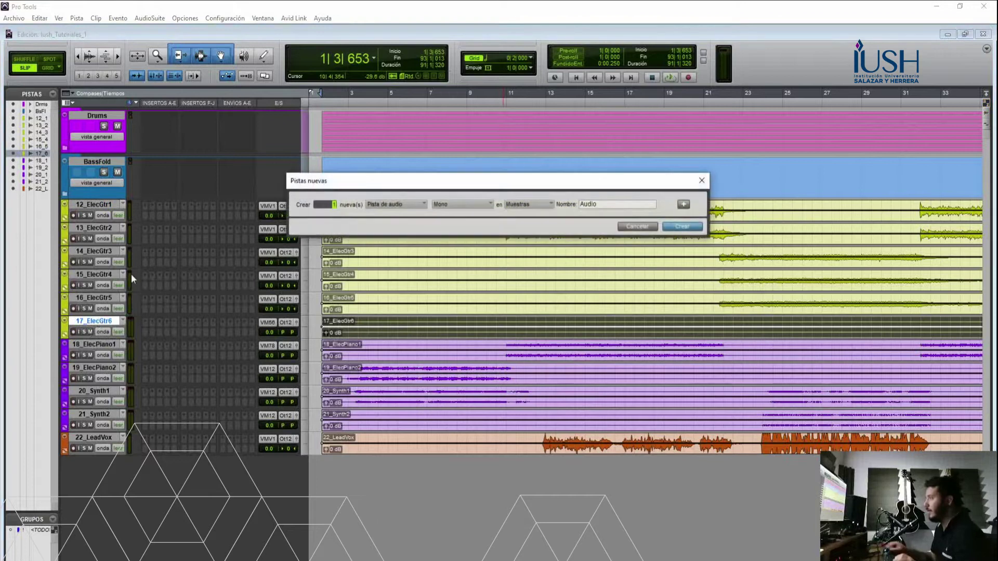
click(451, 216)
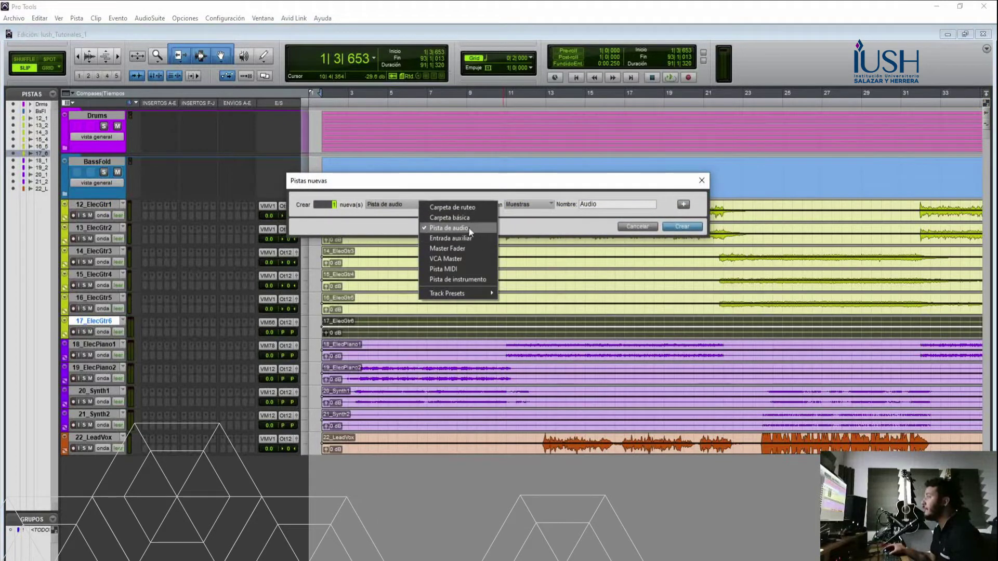
click(463, 219)
key(BackSpace)
text(G)
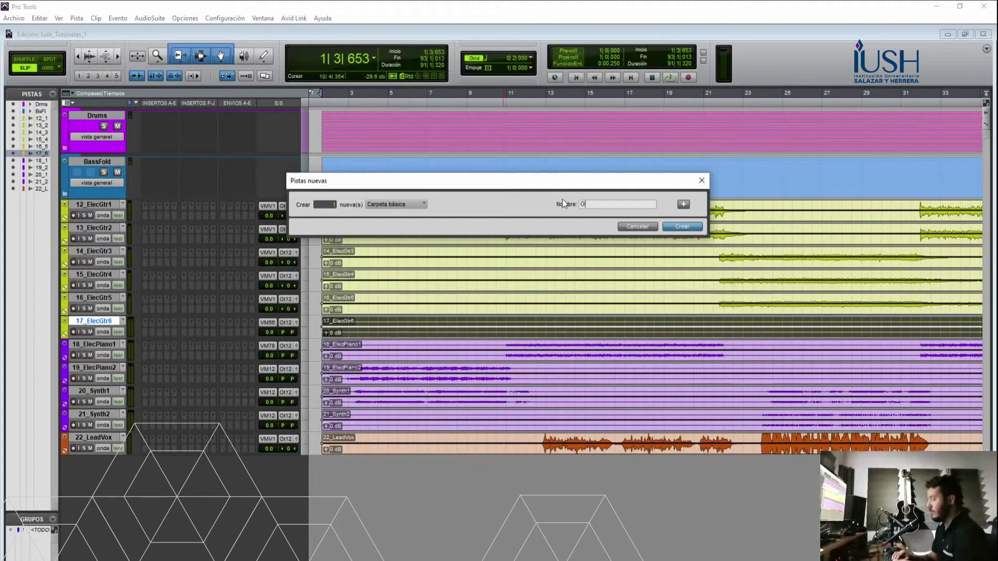
text(uitars)
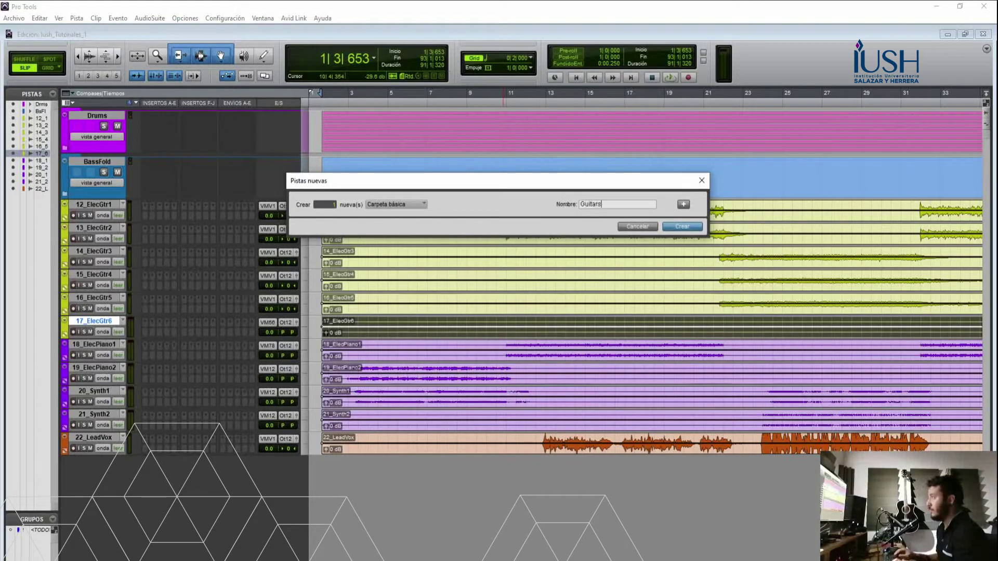
key(Return)
Move the six electric guitar tracks, 12_ElecGtr1 through 17_ElecGtr6, into the Guitars folder
click(100, 319)
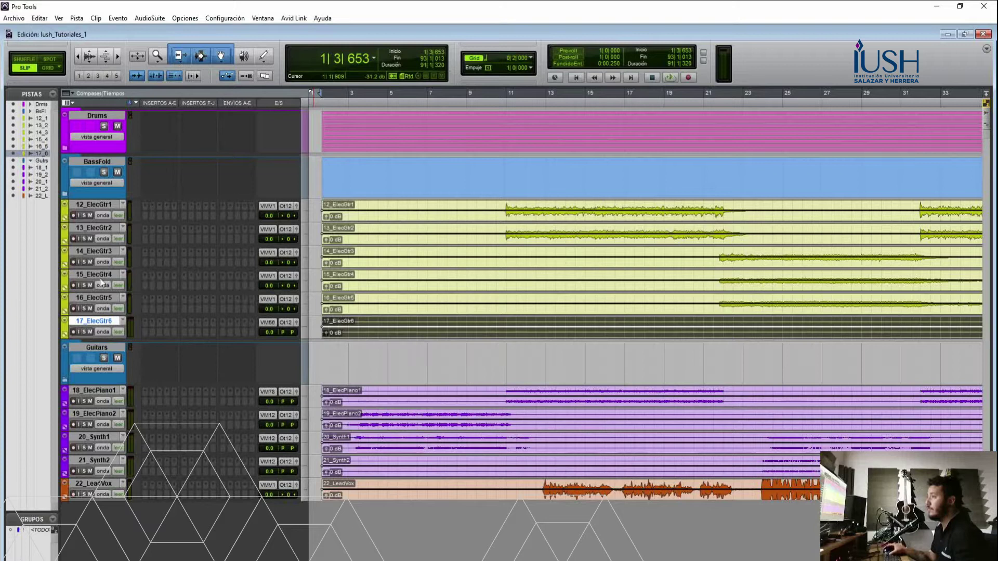
shift+click(93, 206)
drag(116, 321, 109, 361)
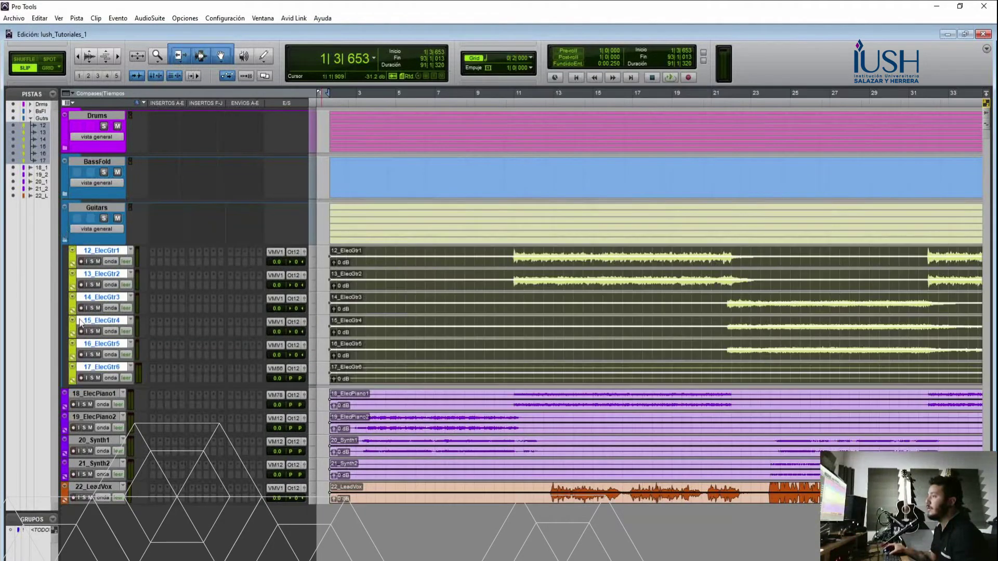
Color the Guitars folder track yellow and collapse the folder
double_click(64, 225)
click(473, 280)
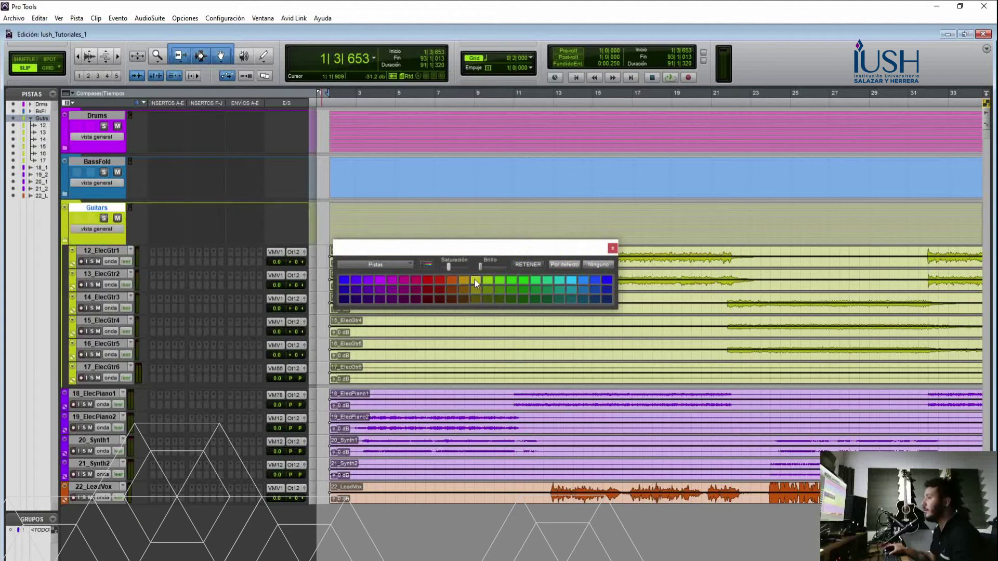
click(612, 248)
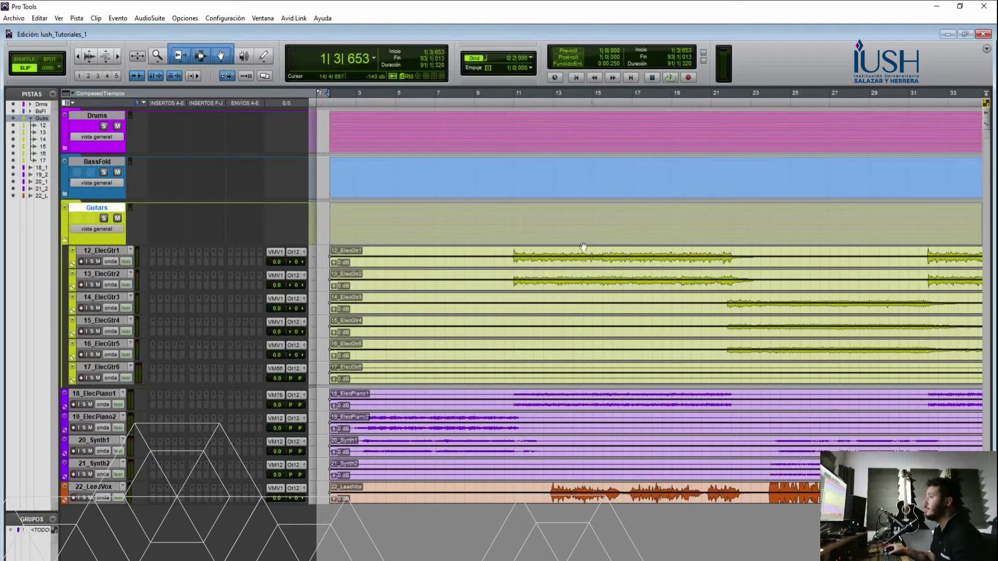
click(64, 241)
Create a basic folder track named Piano/Synths below 21_Synth2 and color it violet
click(100, 250)
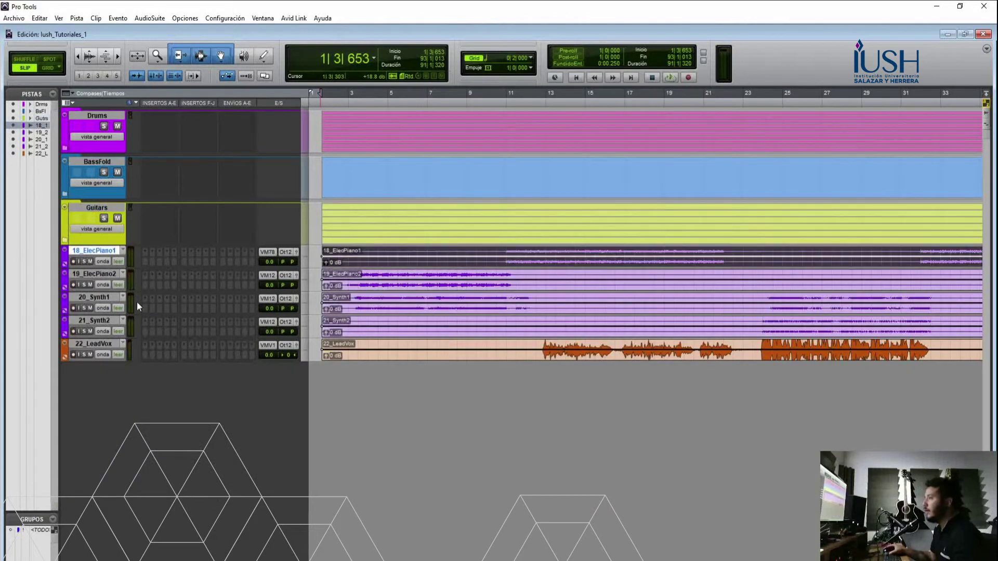
shift+click(107, 319)
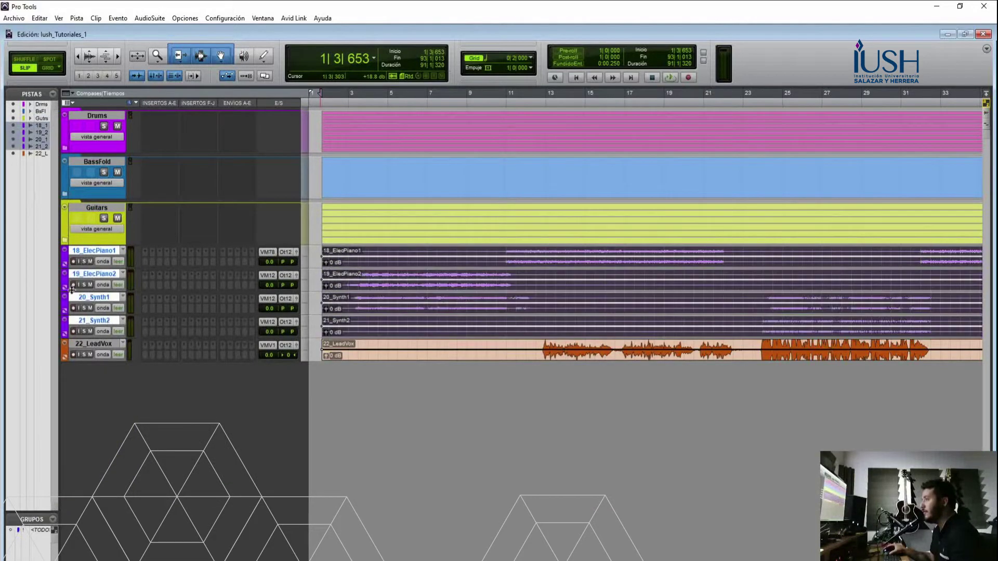
click(100, 342)
click(97, 319)
key(ctrl+shift+n)
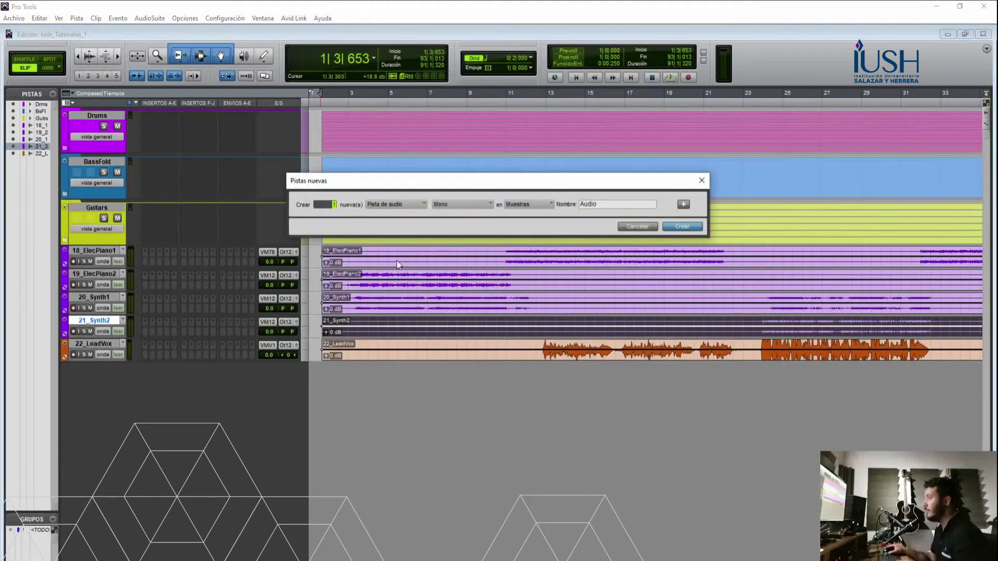
click(400, 205)
click(424, 212)
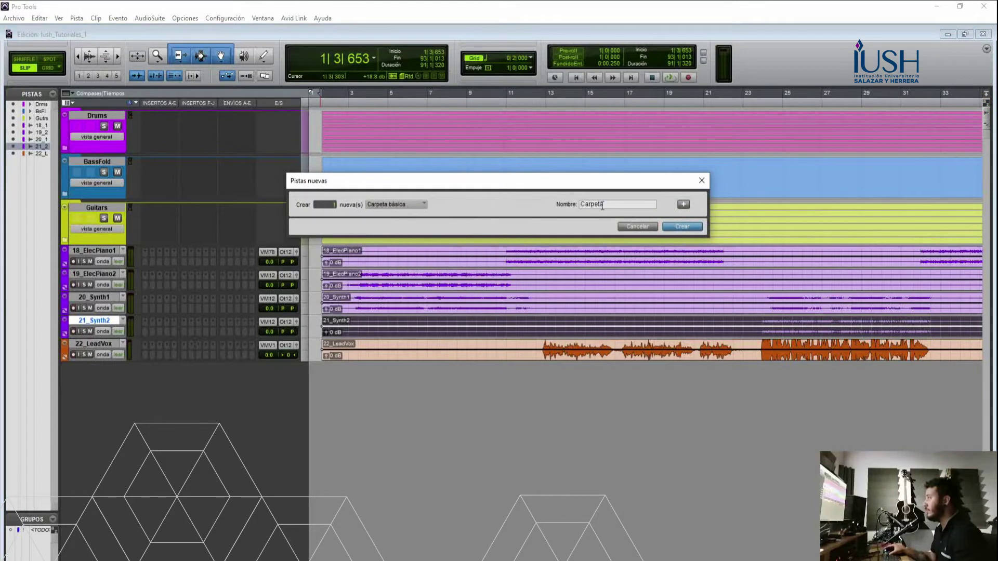
text(Pian)
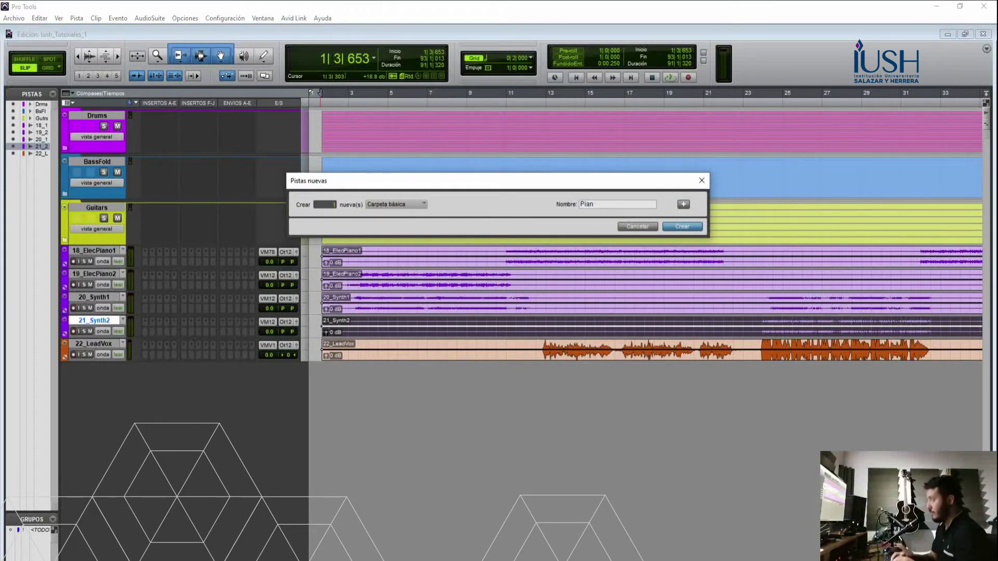
text(o/Synths)
key(Return)
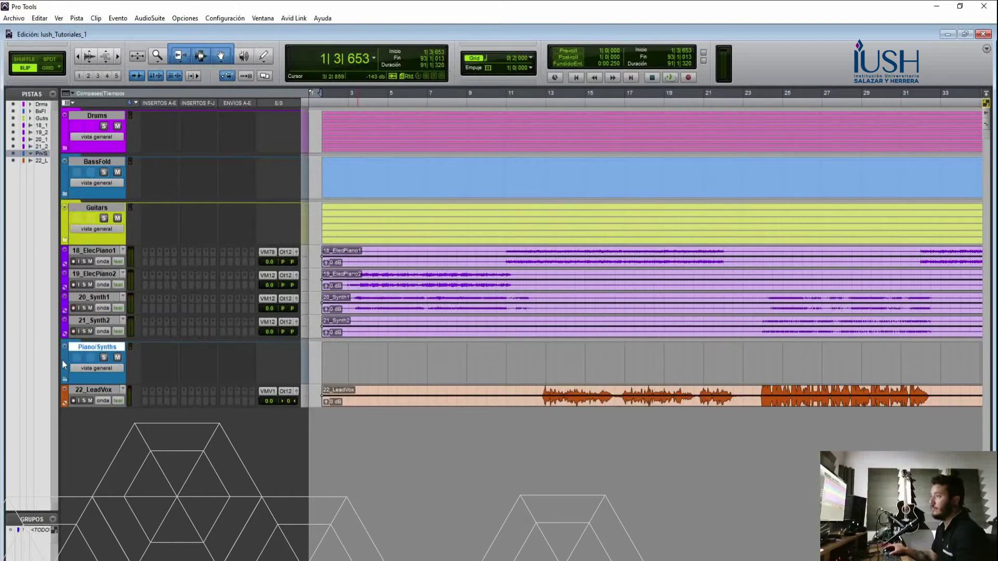
double_click(65, 363)
click(368, 281)
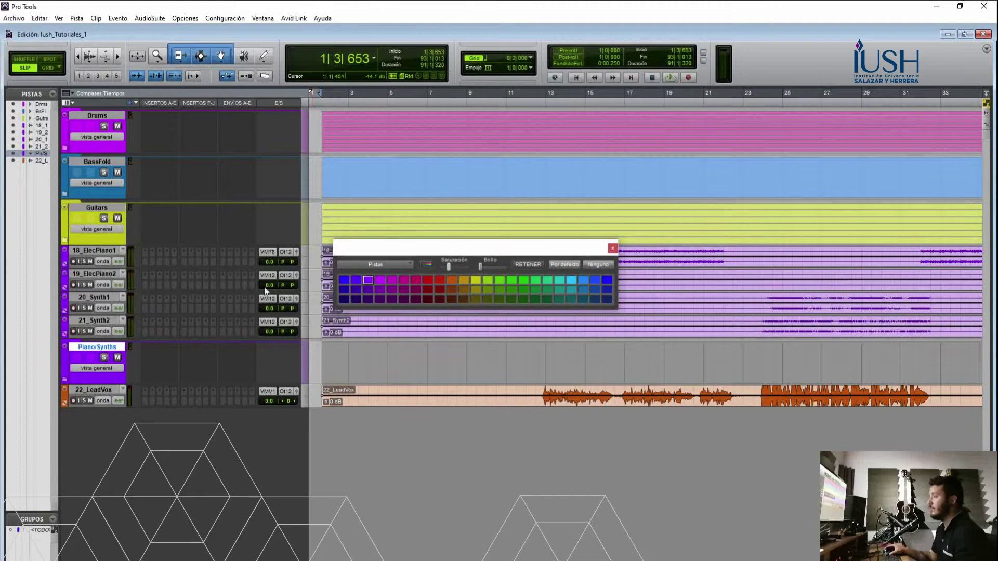
Move tracks 18_ElecPiano1 through 21_Synth2 into the Piano/Synths folder and collapse the folder
click(104, 320)
shift+click(92, 255)
drag(102, 263, 109, 345)
click(64, 287)
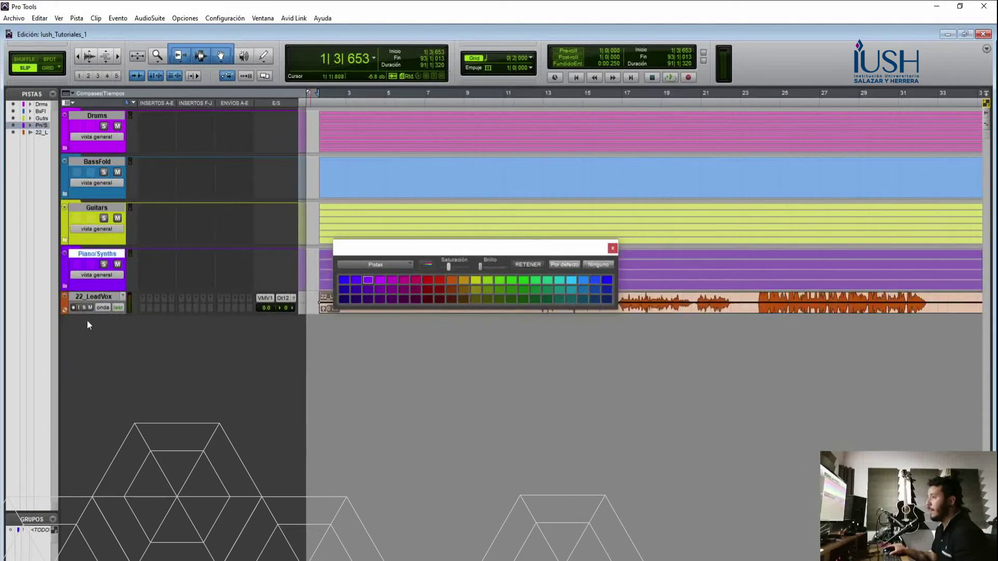
Create a basic folder track named Vocals below 22_LeadVox and move the 22_LeadVox track into it
click(85, 299)
key(ctrl+shift+n)
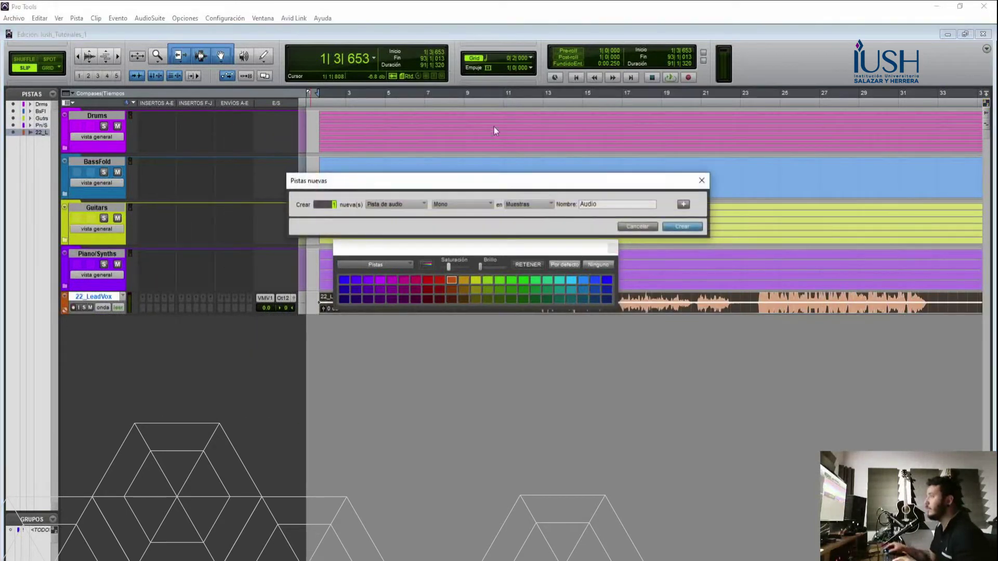
click(422, 204)
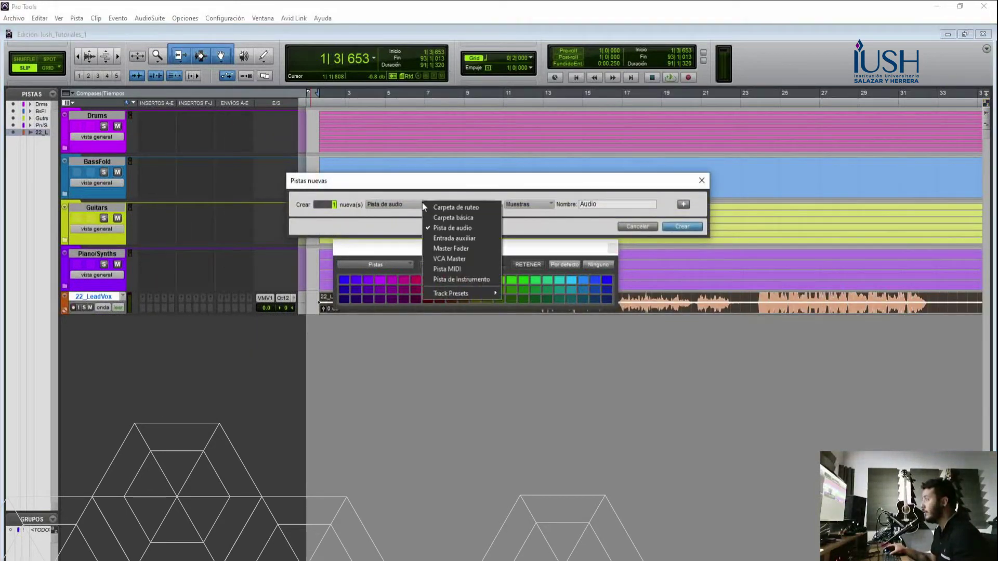
click(450, 203)
key(Tab)
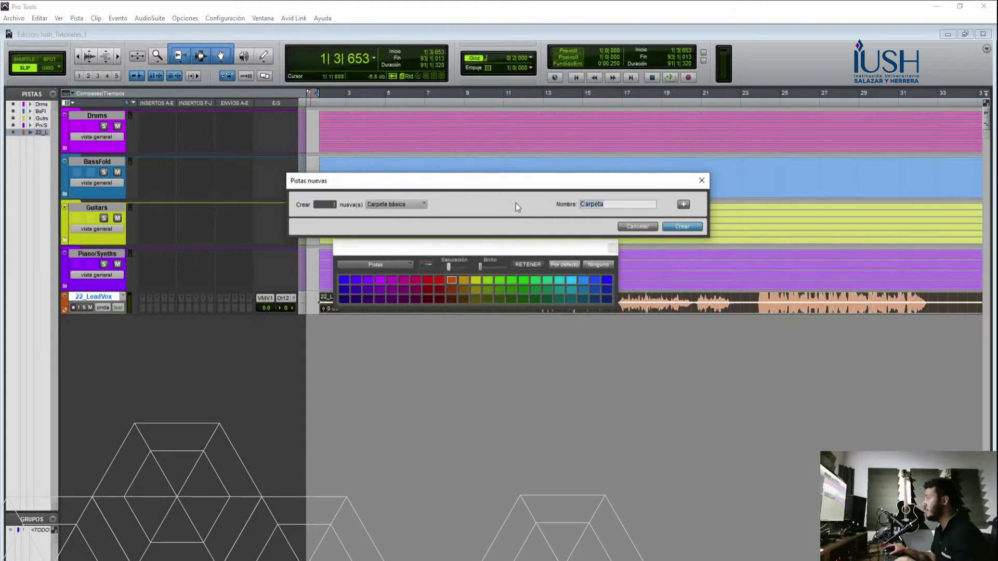
text(Vocals)
key(Return)
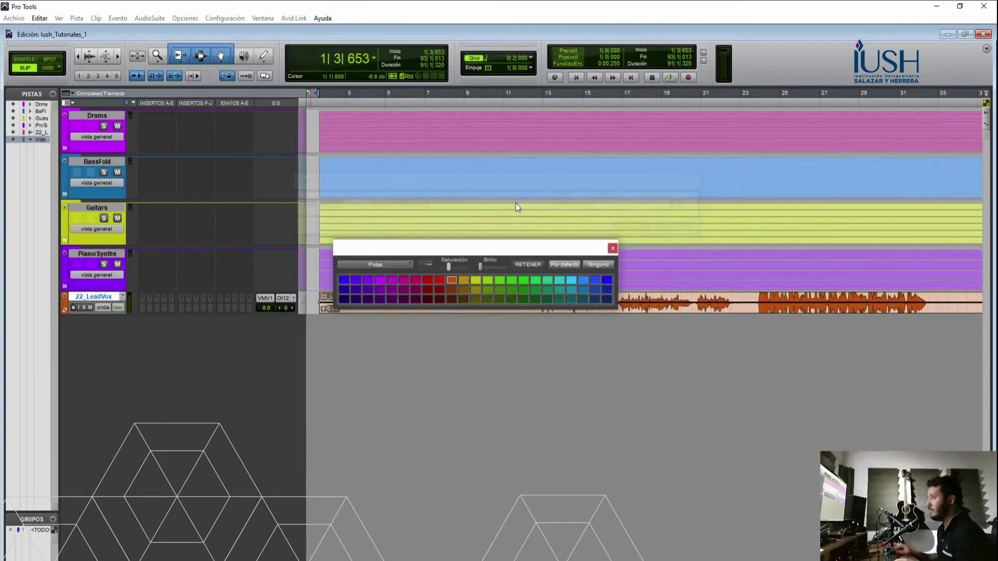
drag(104, 305, 99, 333)
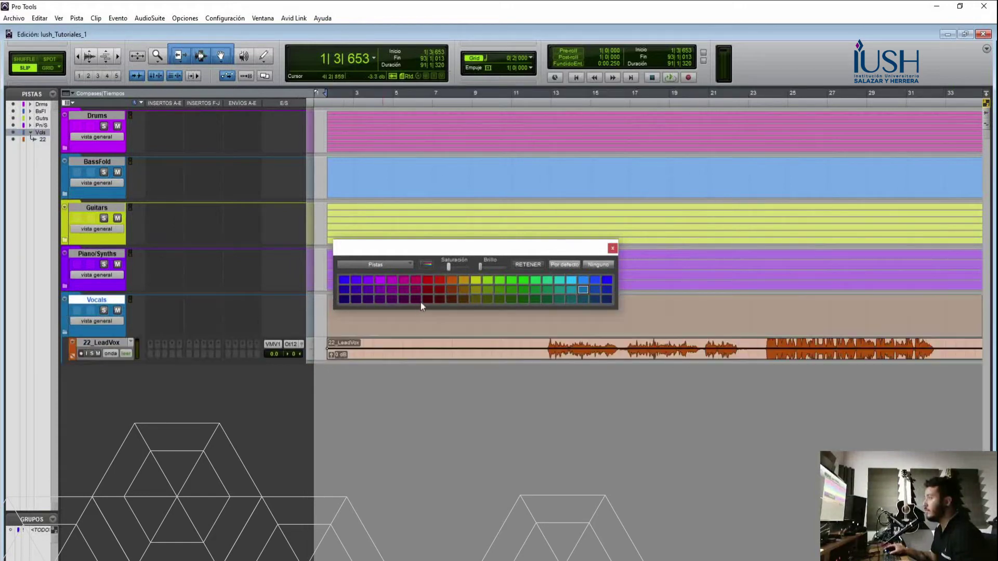
Color the Vocals folder track orange and collapse the folder
click(463, 281)
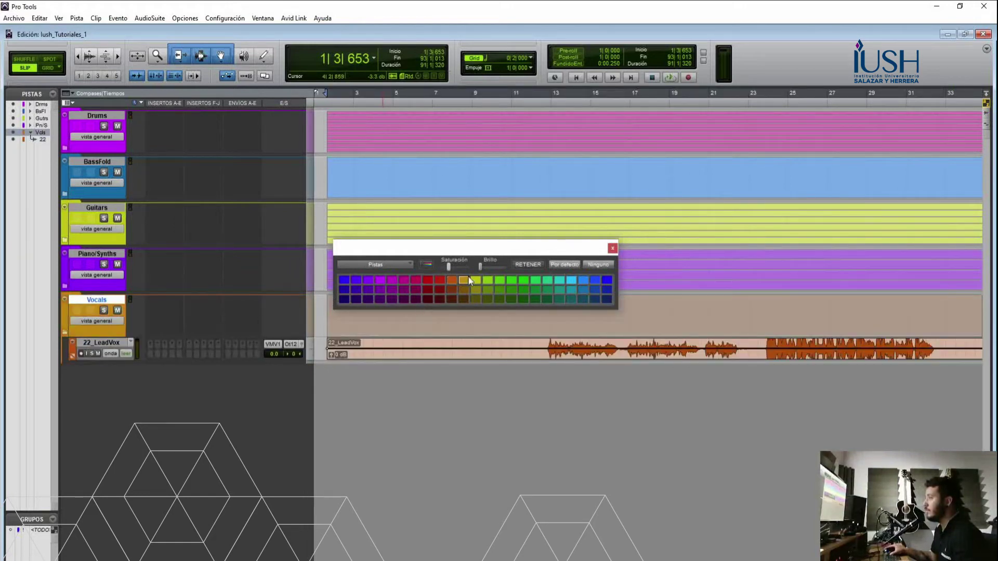
click(612, 249)
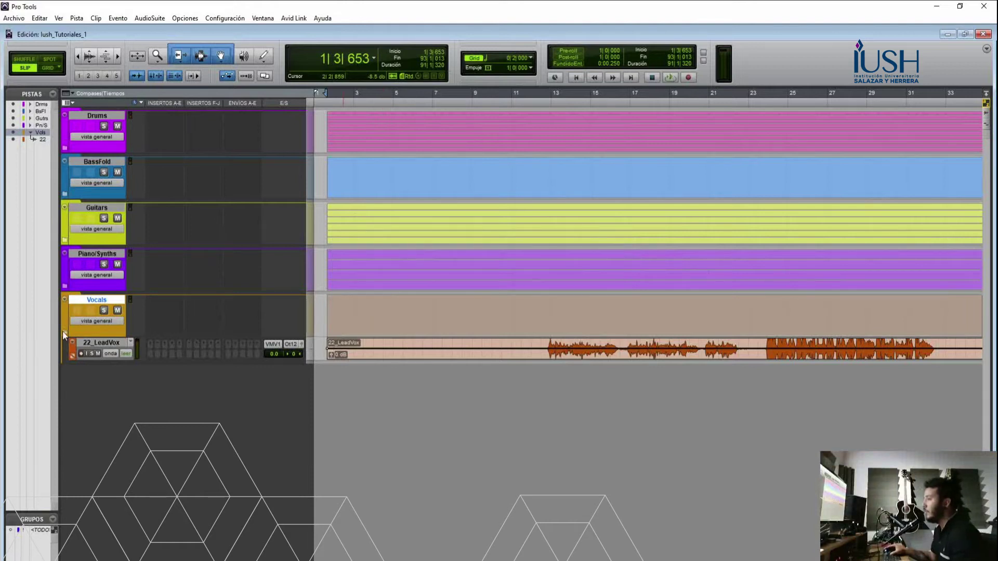
click(63, 331)
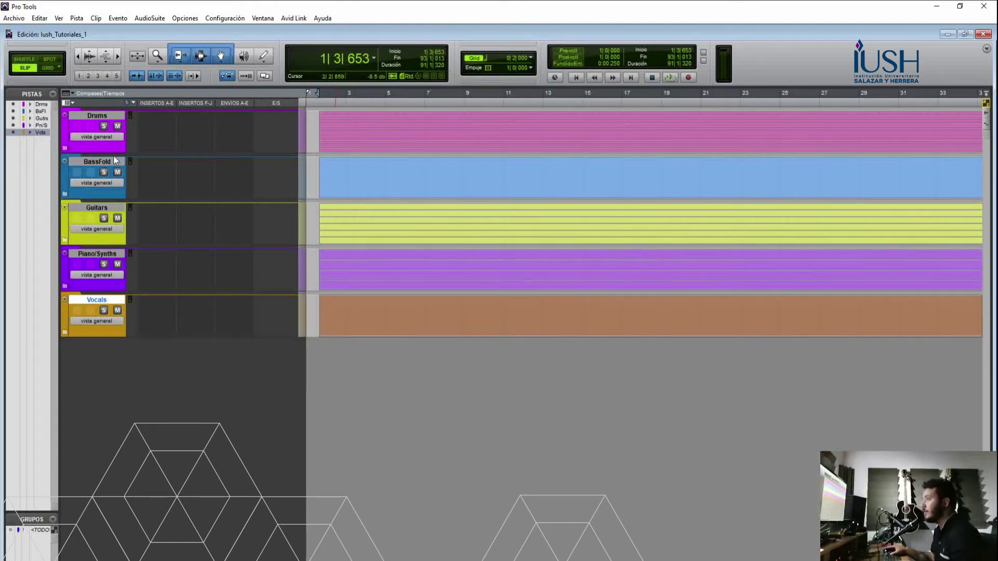
Try a taller track height for the Drums folder and shrink it back to its original height
drag(113, 155, 132, 199)
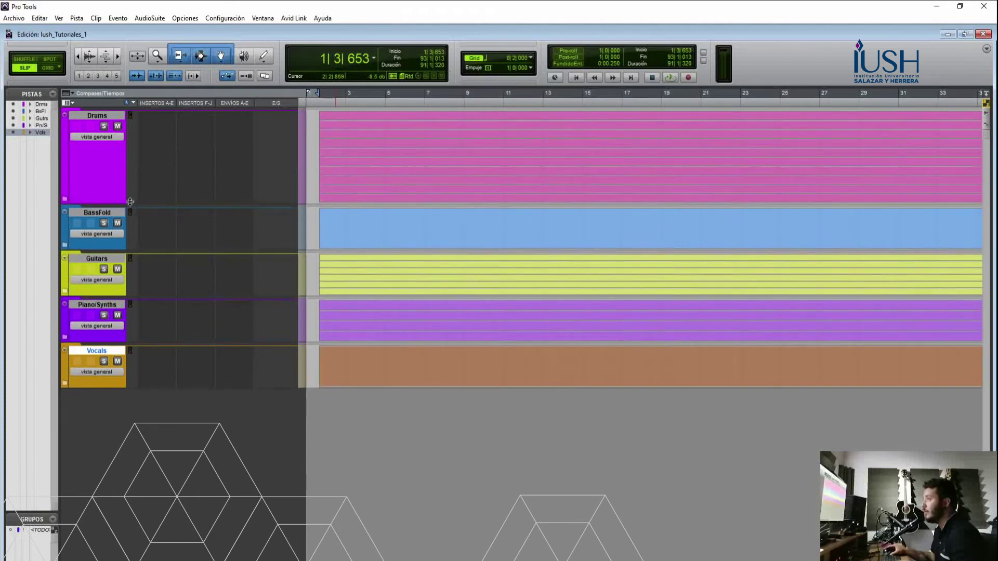
click(68, 198)
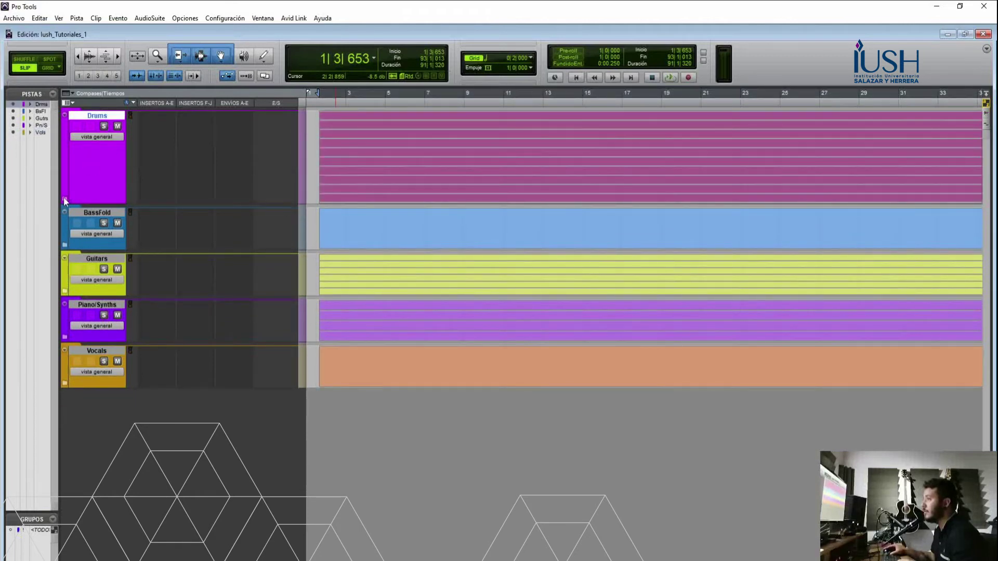
click(65, 200)
click(65, 200)
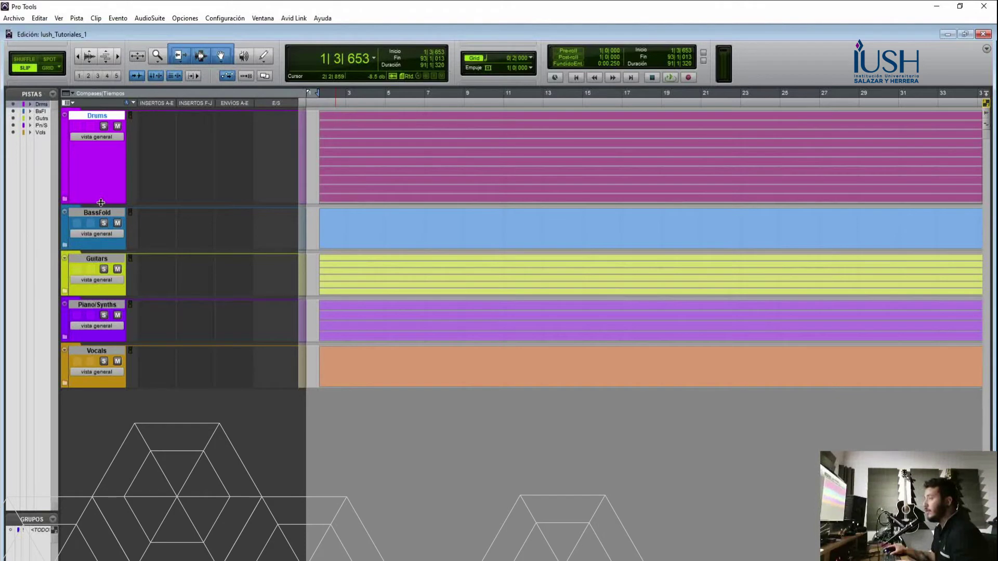
drag(99, 197, 102, 155)
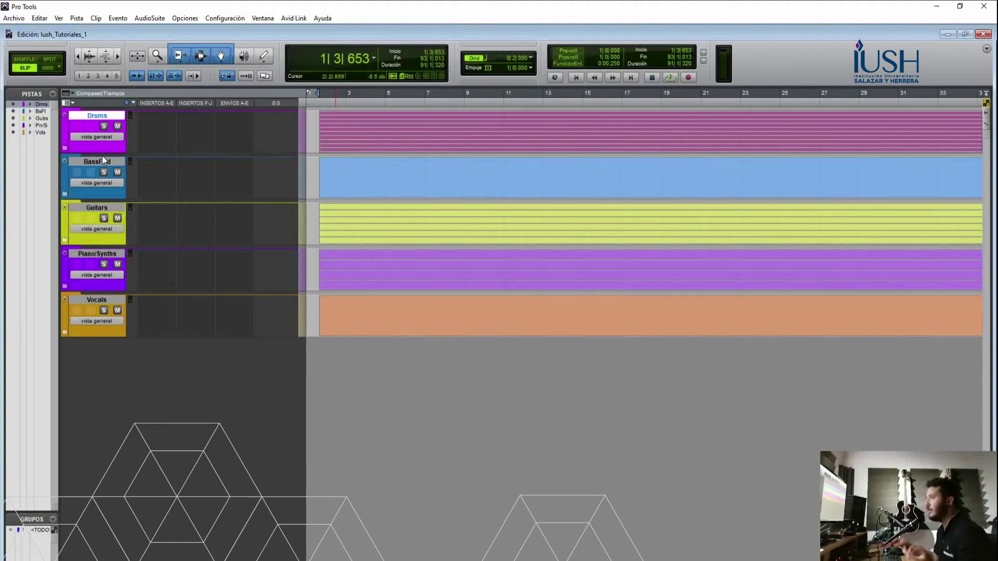
Expand the Drums folder and select the 01_Kick track
click(65, 148)
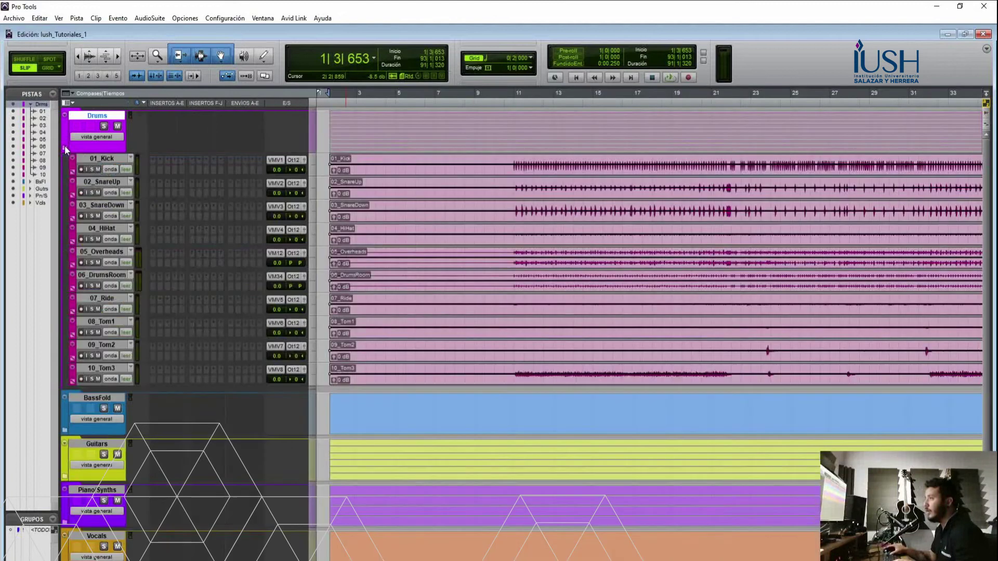
click(104, 159)
Delete the bus paths DrumBus through SubMix in the I/O setup and accept the changes
click(224, 19)
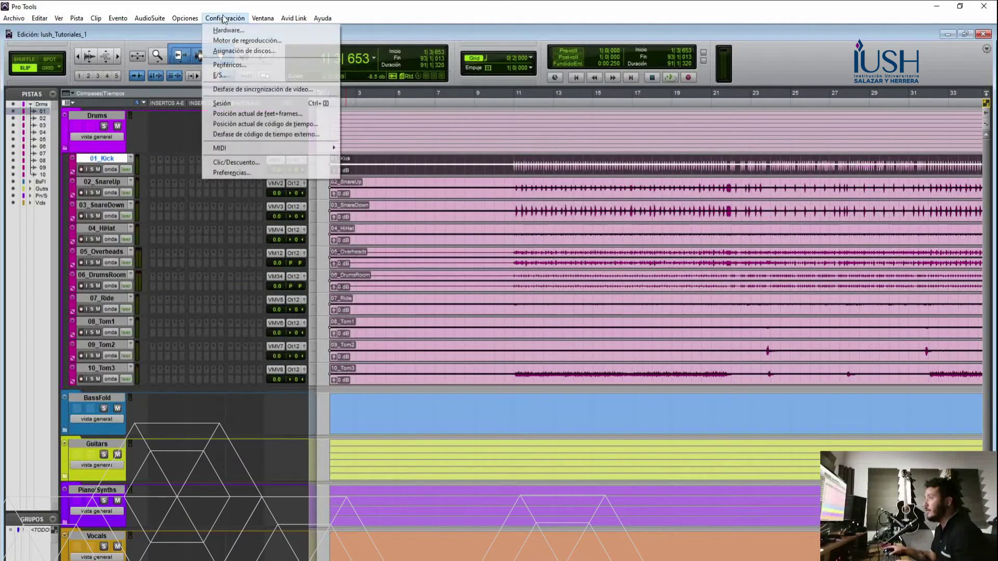
click(229, 75)
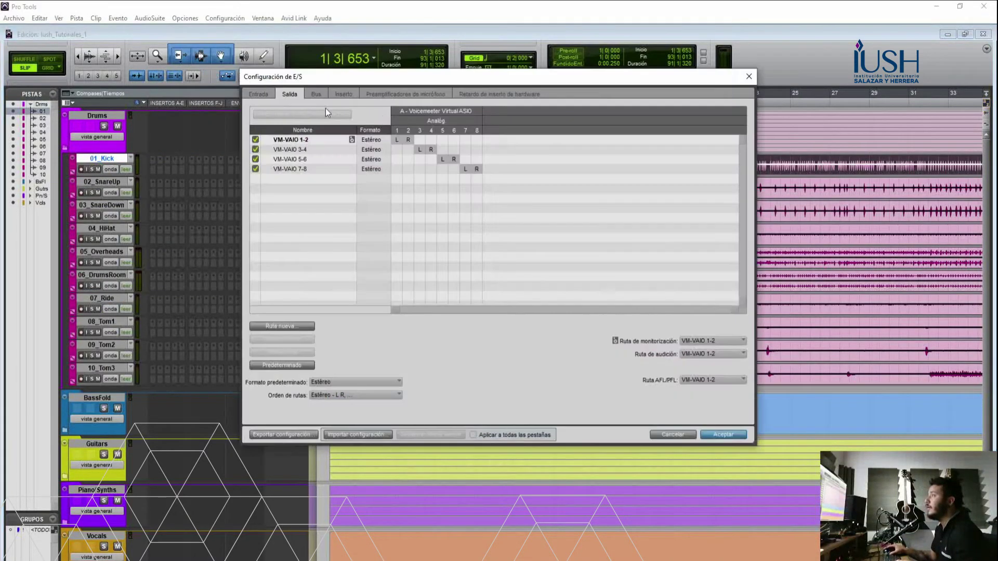
click(323, 95)
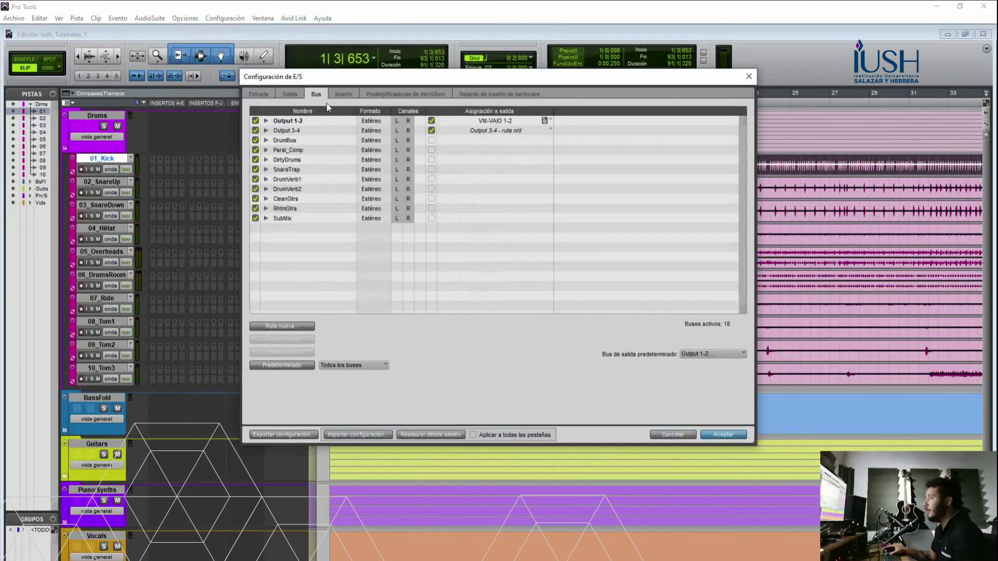
click(303, 139)
shift+click(295, 219)
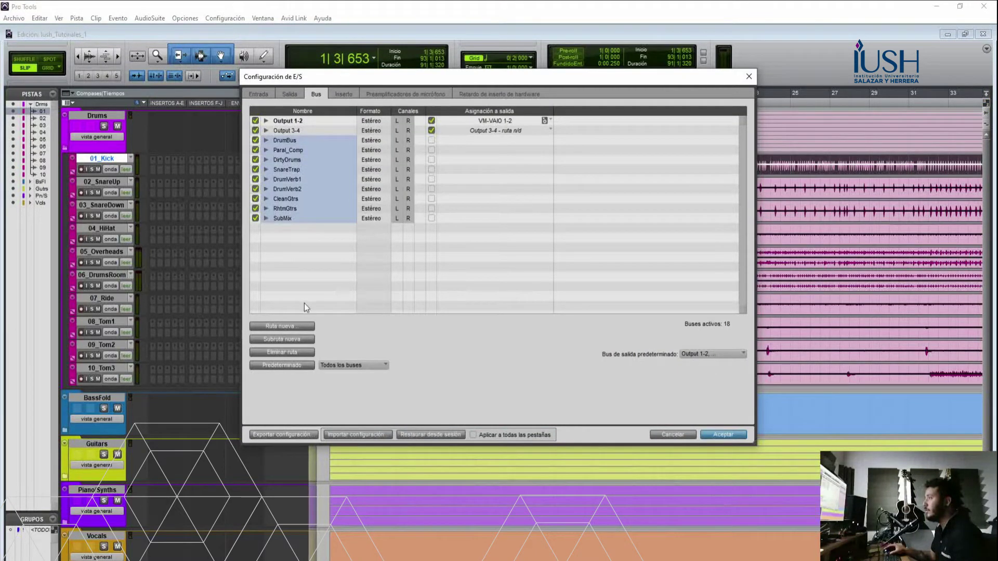
click(305, 352)
click(735, 435)
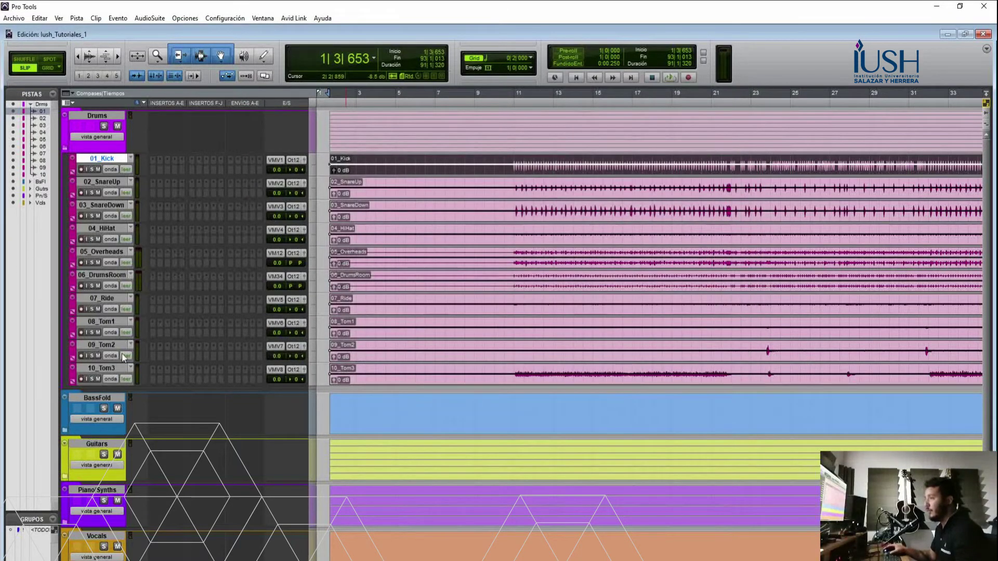
Route the outputs of tracks 01_Kick through 10_Tom3 to a new stereo auxiliary input track named DrumBus
shift+click(111, 369)
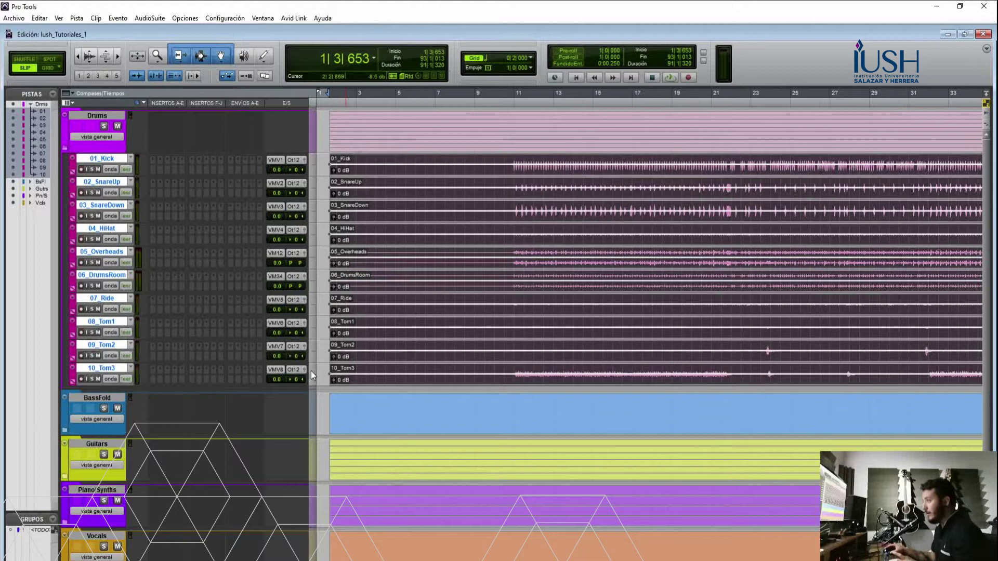
click(295, 369)
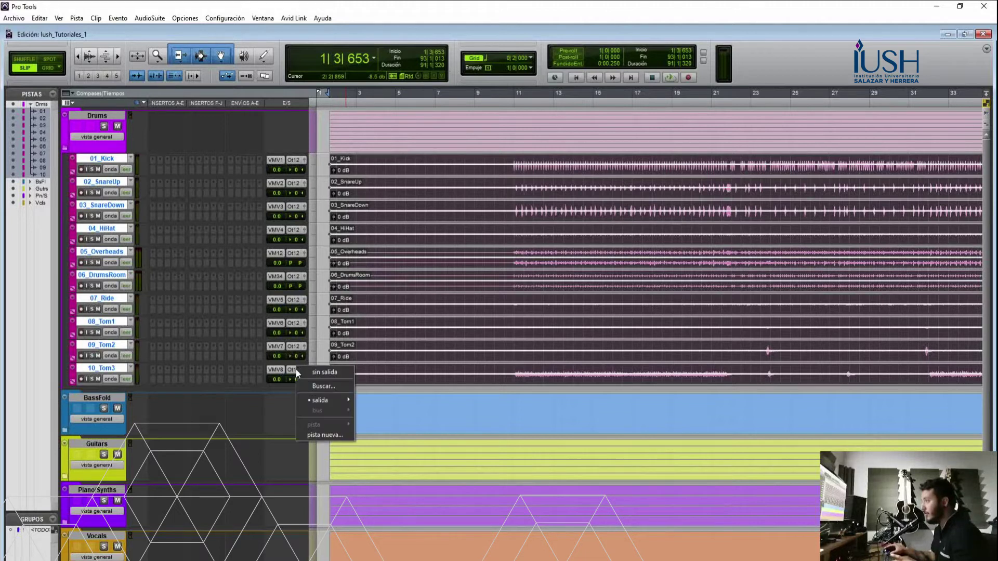
mouse_move(318, 400)
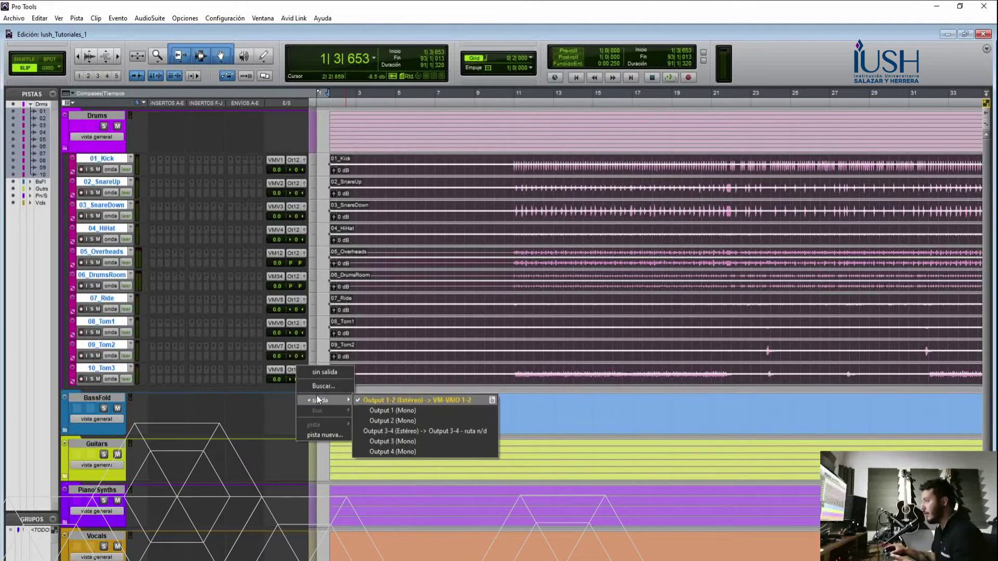
click(327, 435)
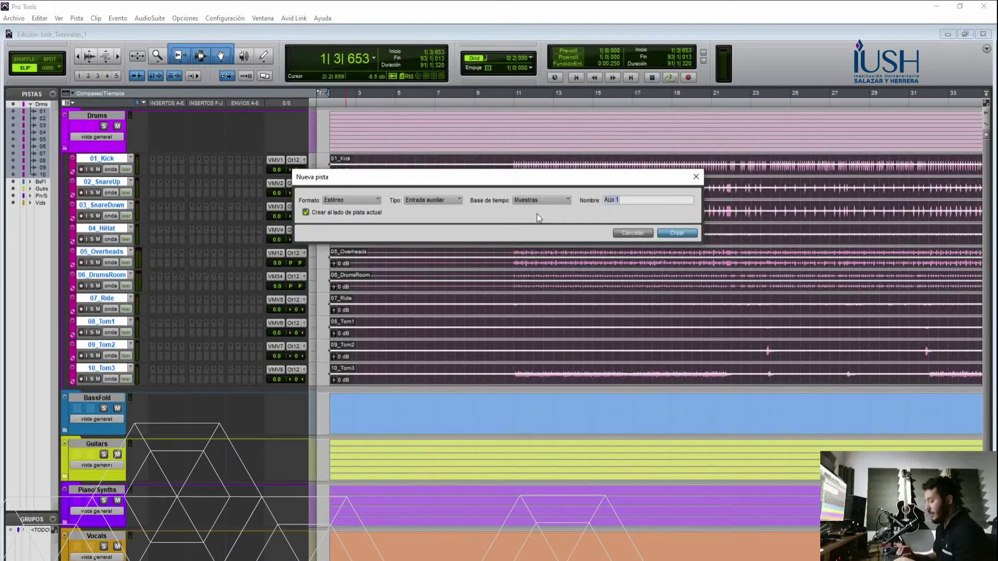
text(D)
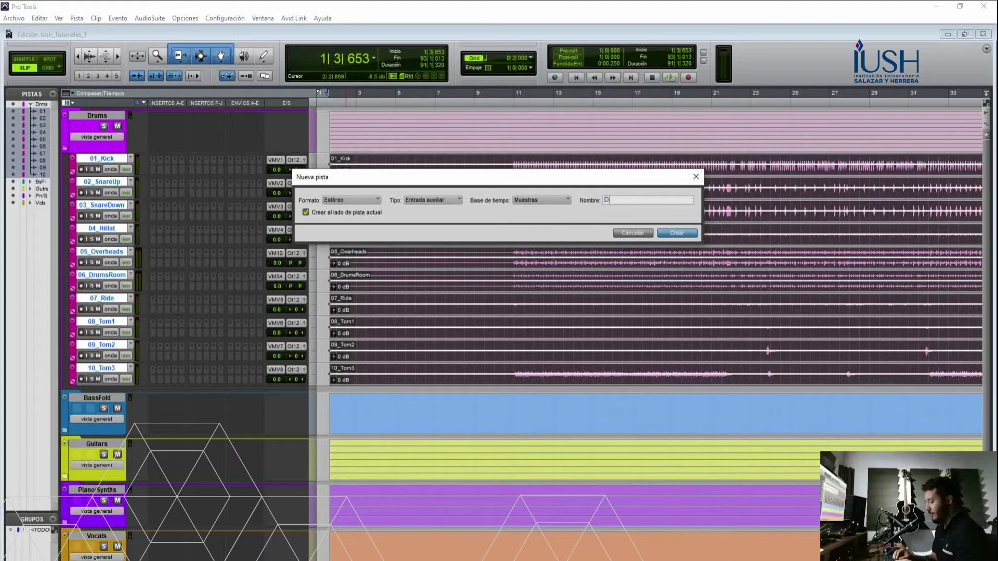
text(rumBus)
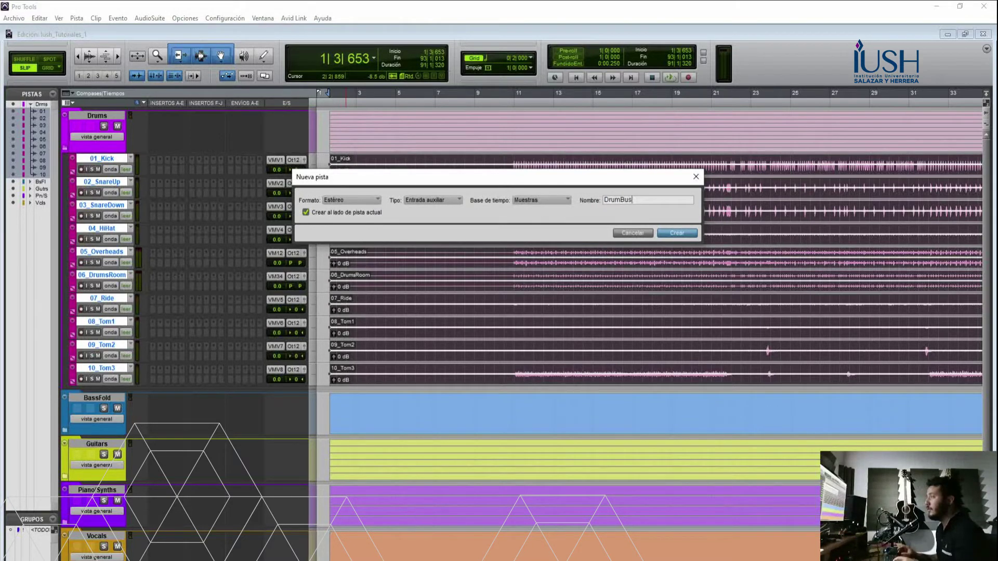
key(Return)
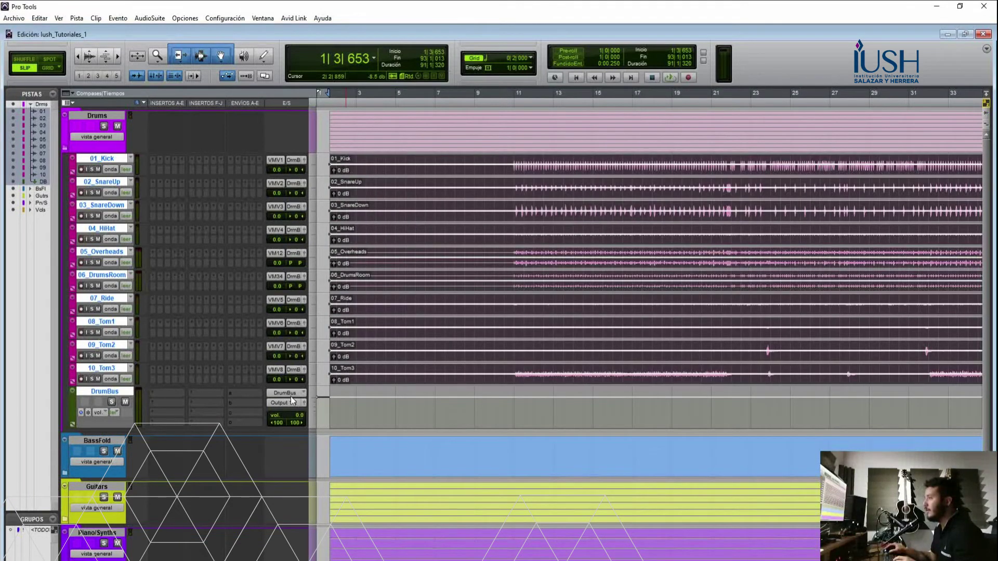
Solo the Drums folder, play the drums from about bar 10, and make the DrumBus track solo-safe
click(111, 394)
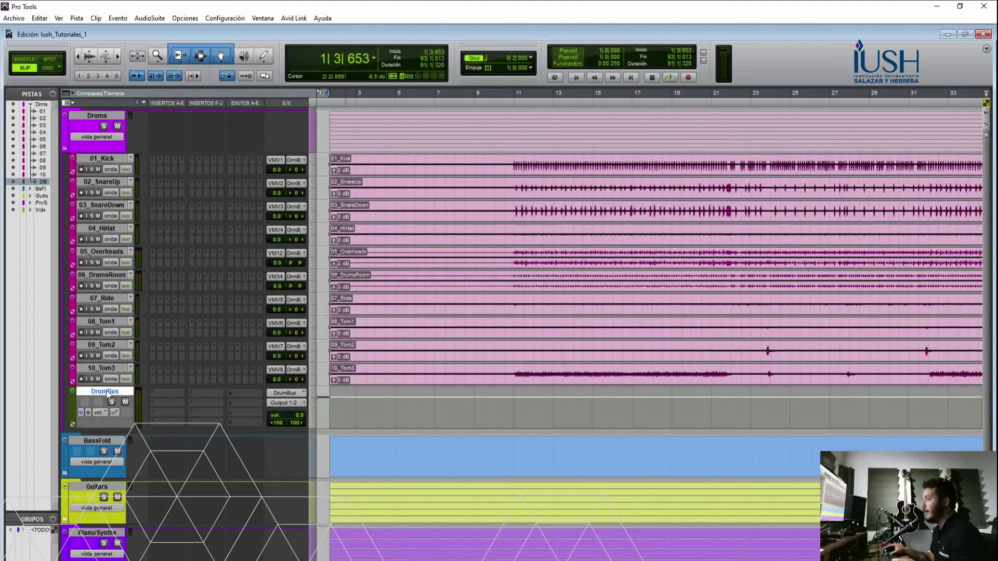
click(104, 126)
click(448, 395)
key(space)
key(space)
click(511, 102)
key(space)
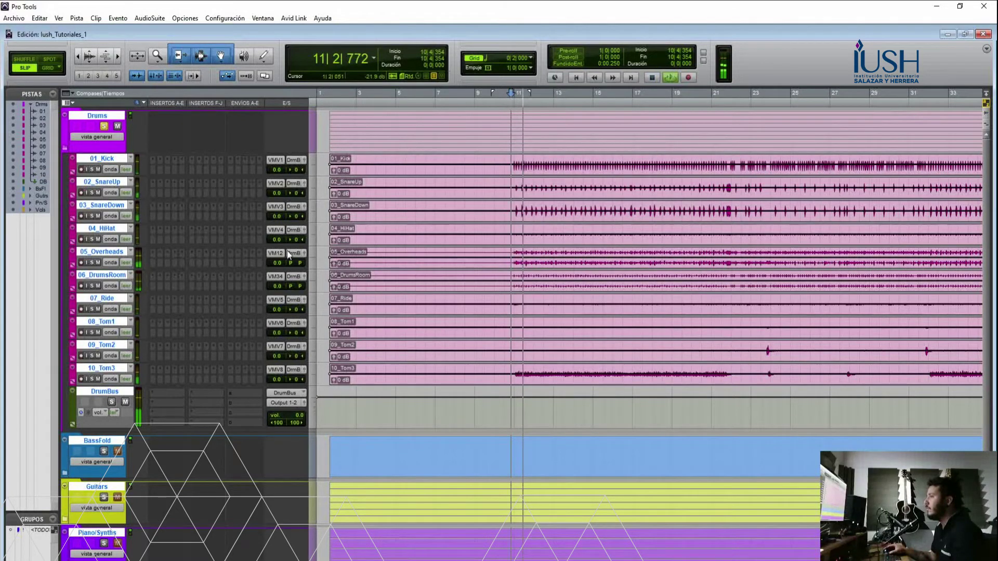
key(space)
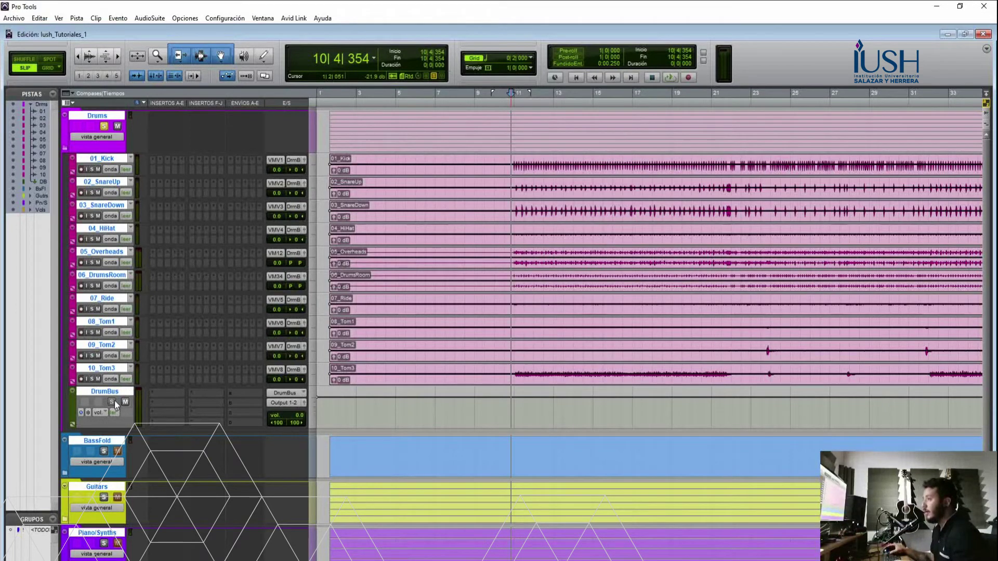
Select only the tracks 01_Kick, 02_SnareUp, 03_SnareDown, 08_Tom1, 09_Tom2 and 10_Tom3
click(102, 160)
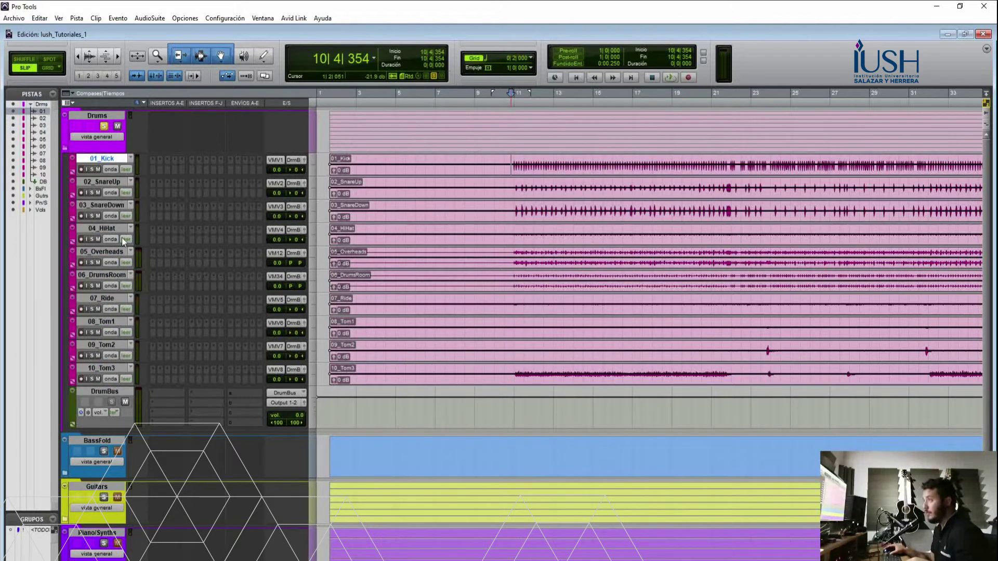
shift+click(109, 181)
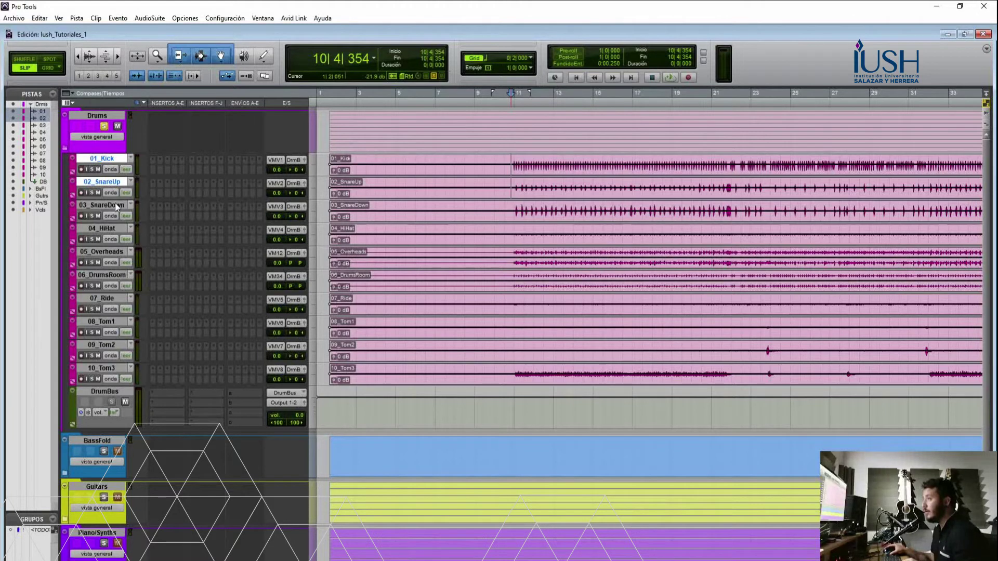
shift+click(115, 204)
shift+click(120, 321)
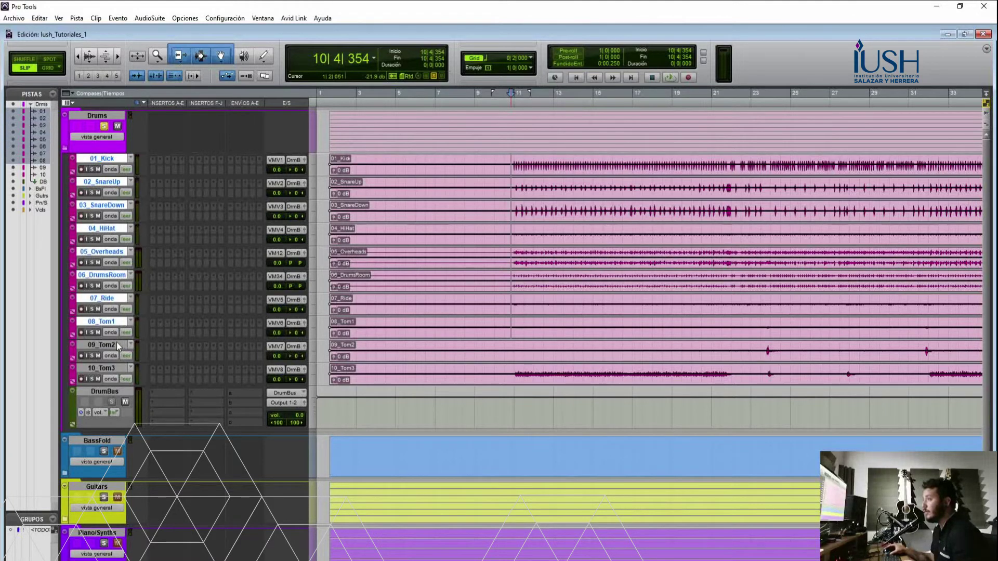
ctrl+click(112, 298)
ctrl+click(109, 275)
ctrl+click(109, 252)
ctrl+click(107, 229)
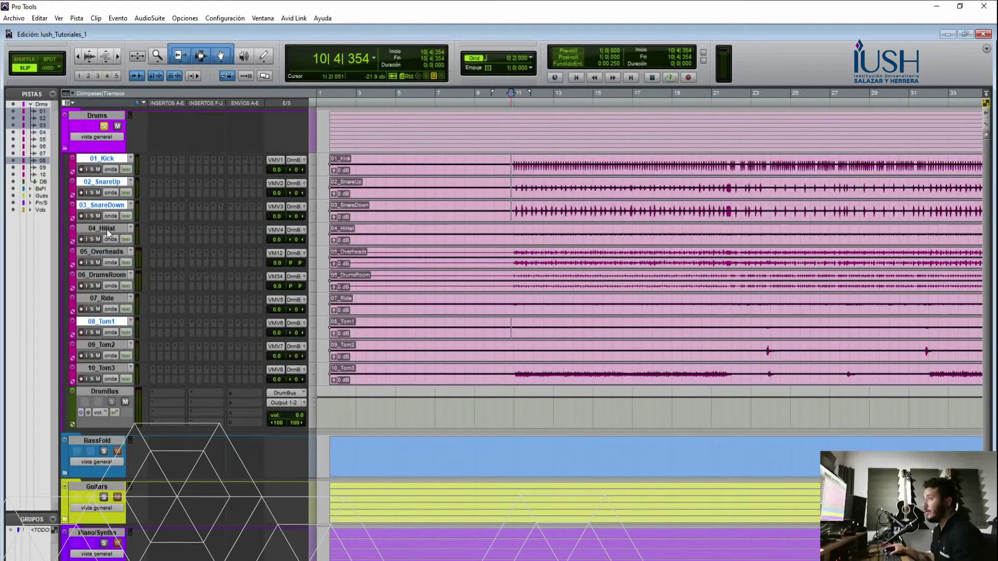
ctrl+click(113, 367)
ctrl+click(110, 344)
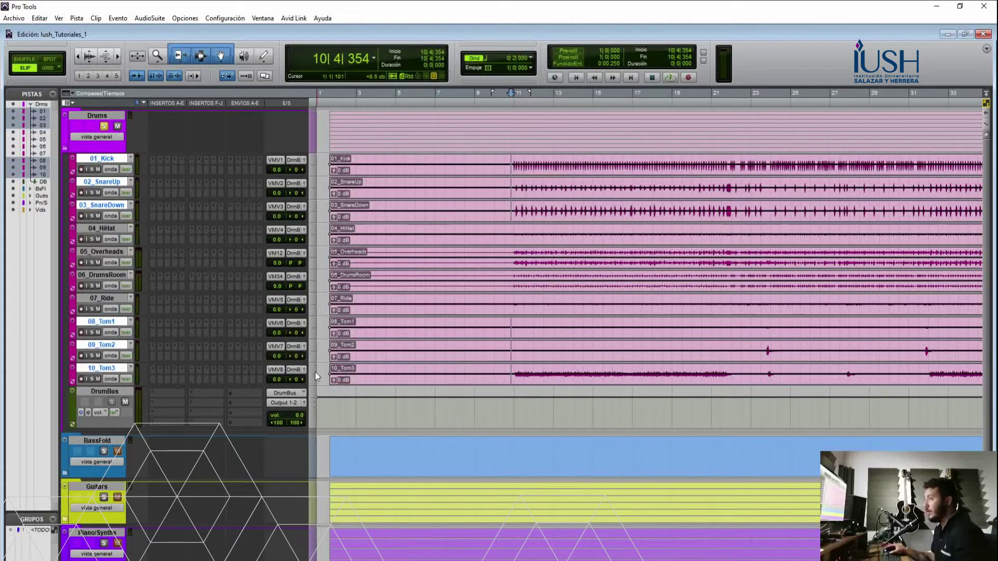
Add send A on the selected kick, snare and tom tracks to a new stereo auxiliary track named ParallComp and close the send window
click(231, 376)
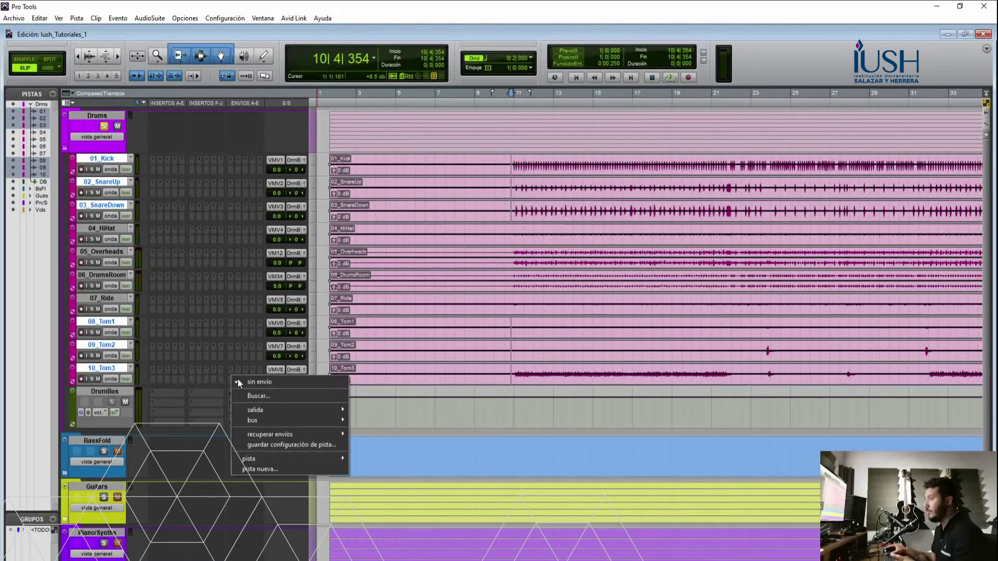
click(279, 469)
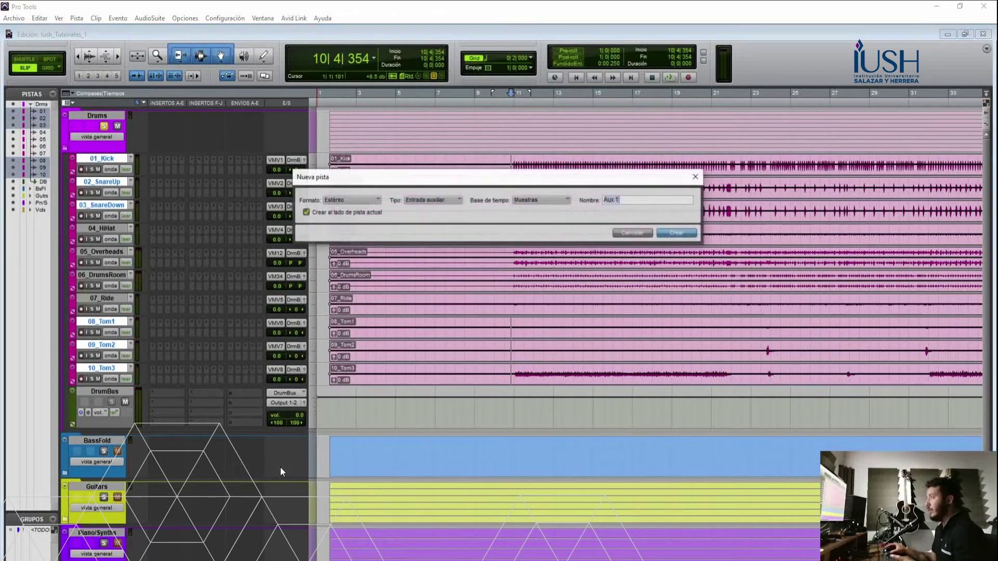
text(Paral)
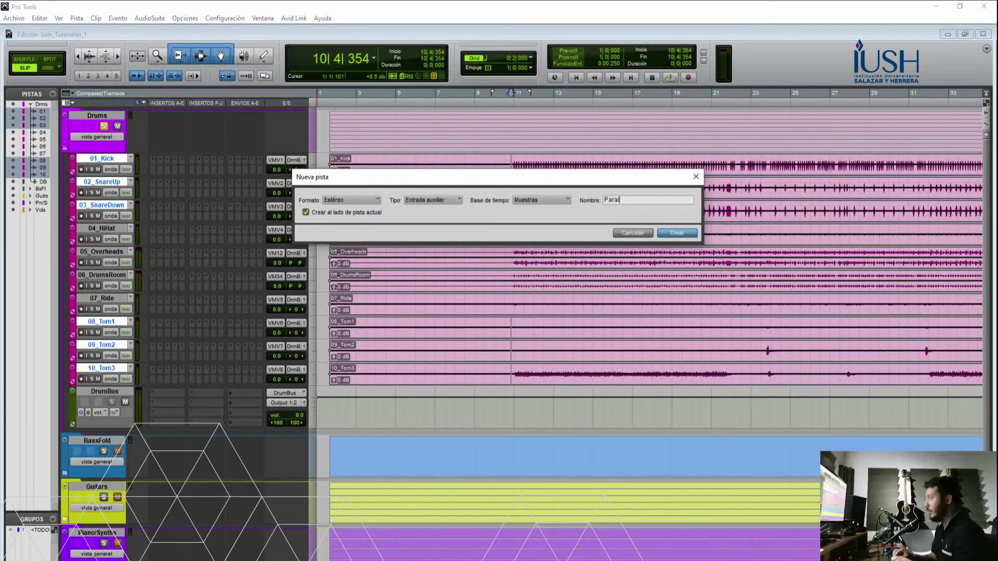
text(lD)
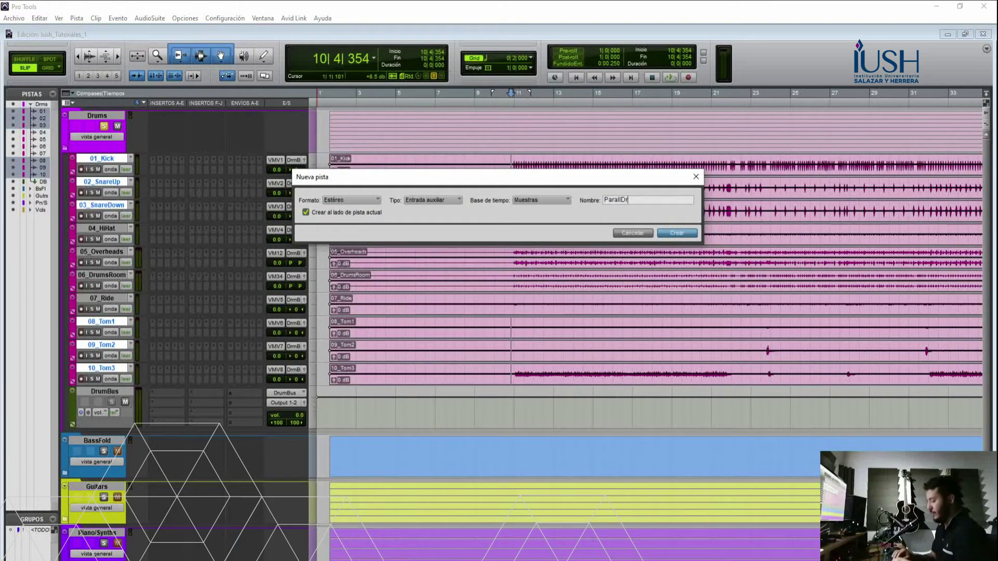
key(BackSpace)
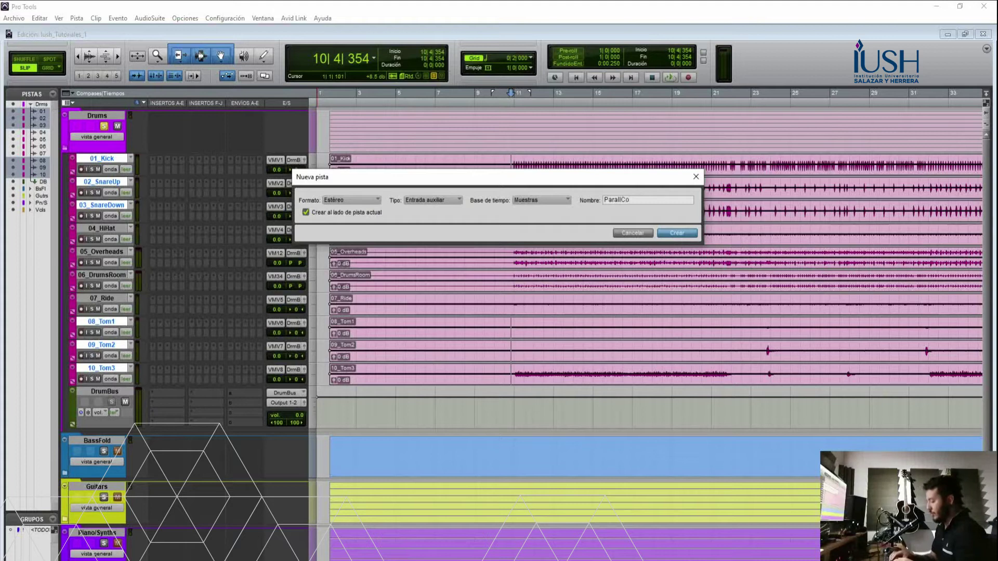
key(Return)
alt+click(230, 369)
click(293, 425)
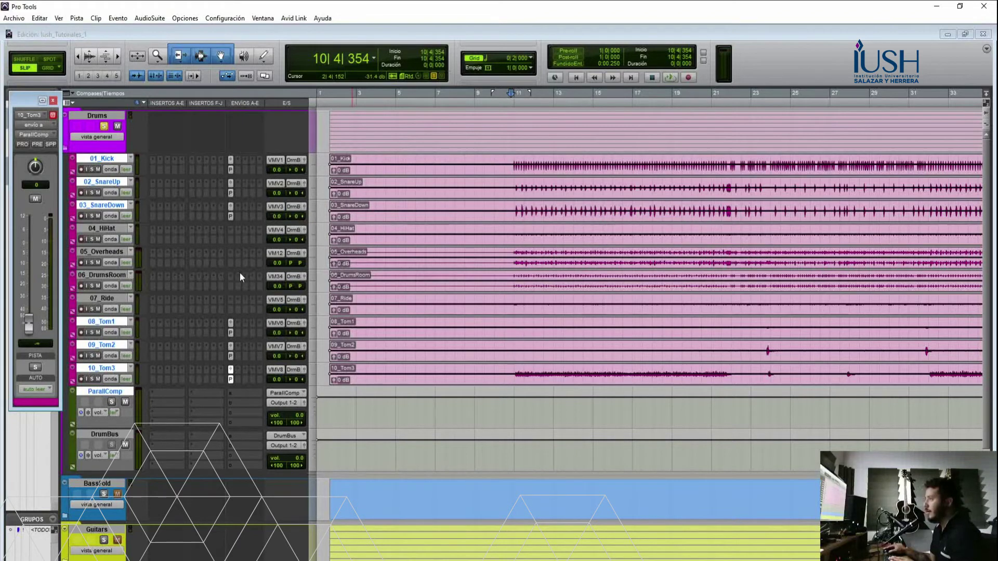
click(52, 100)
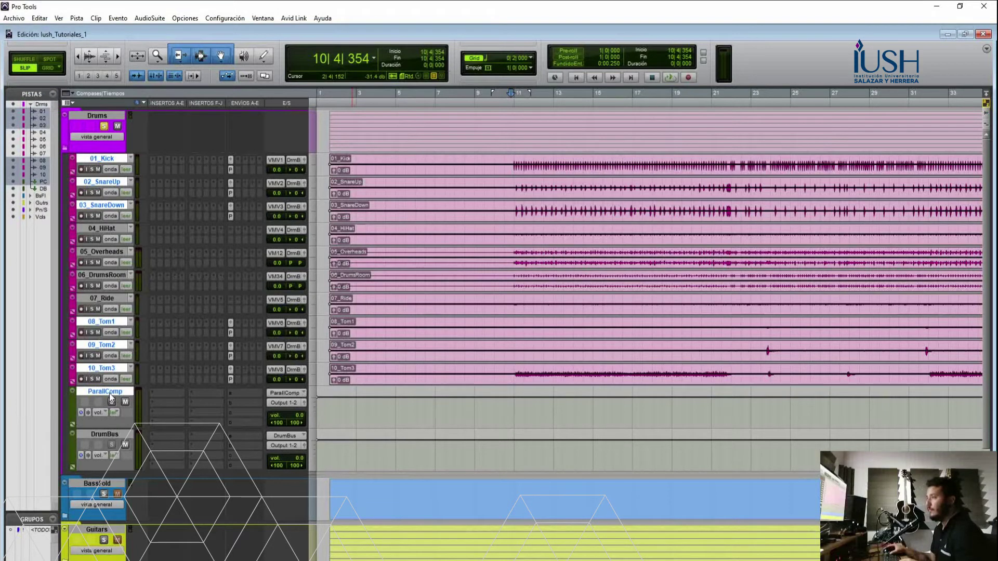
click(119, 435)
click(117, 436)
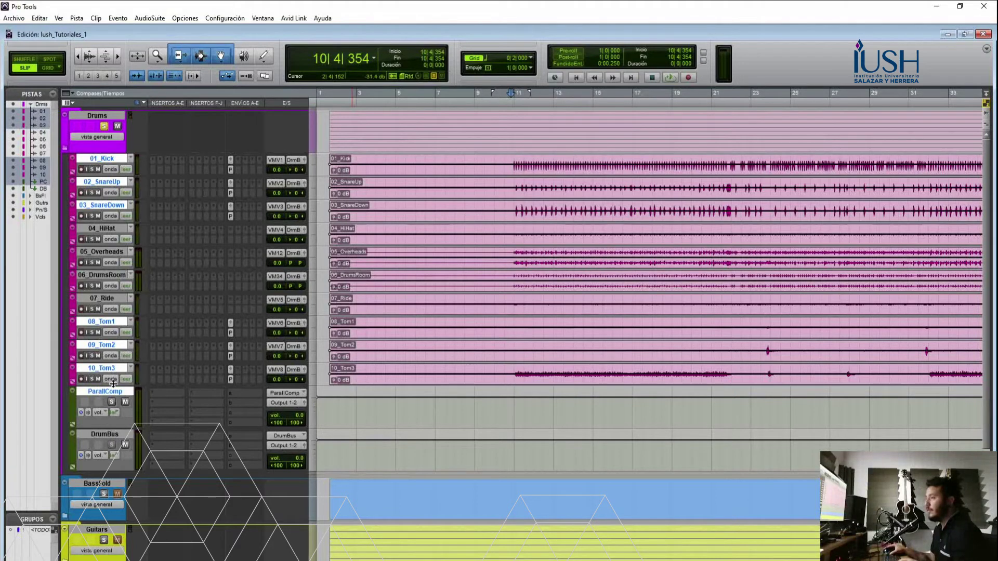
click(114, 433)
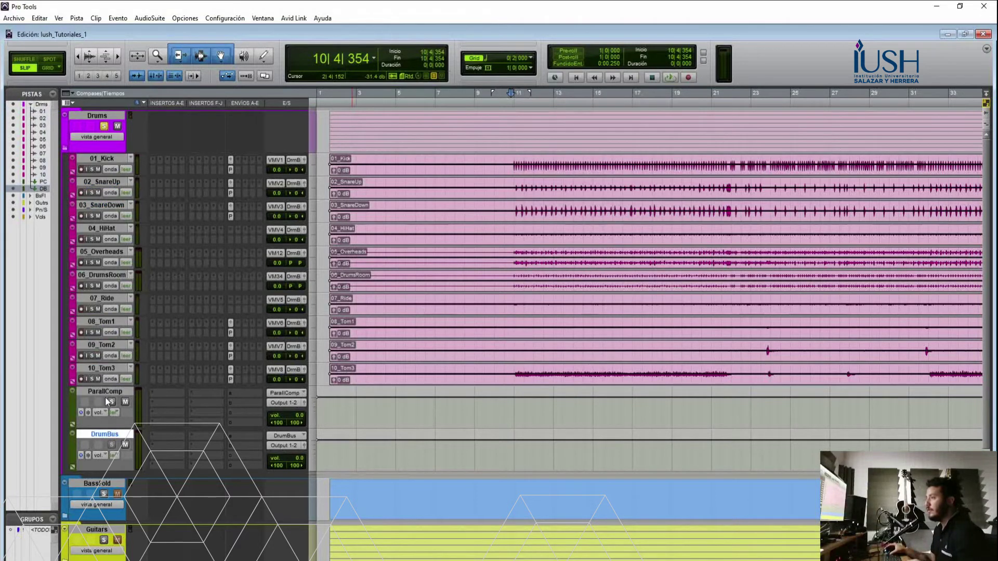
Add send B on tracks 01_Kick through 10_Tom3 to a new stereo auxiliary track named DirtyDrums and close the send window
click(102, 366)
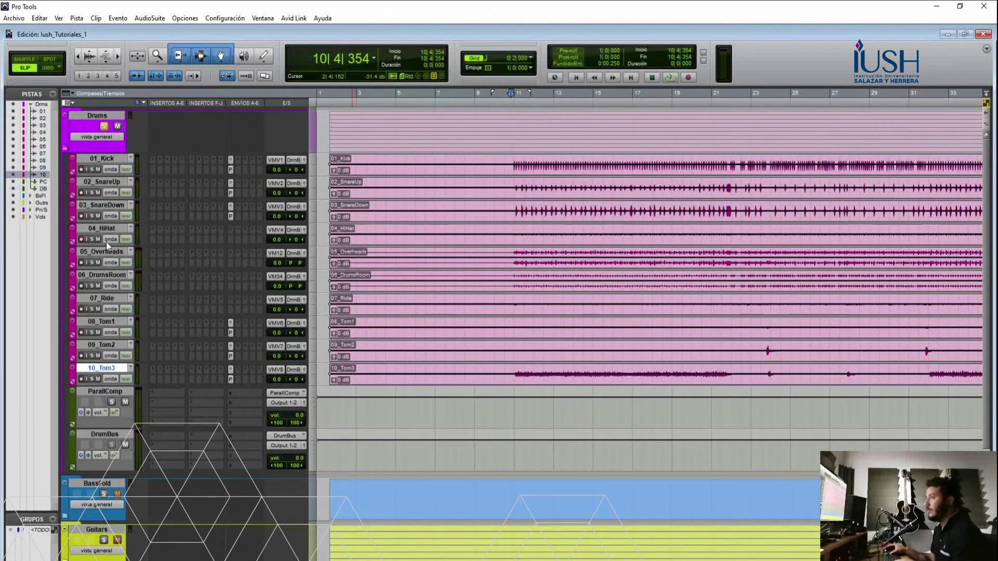
shift+click(102, 159)
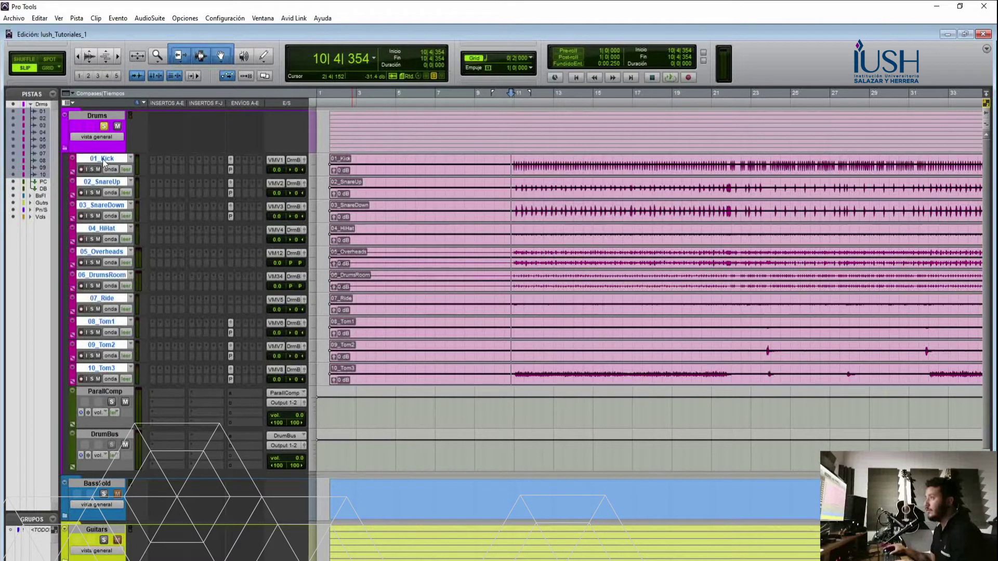
click(237, 170)
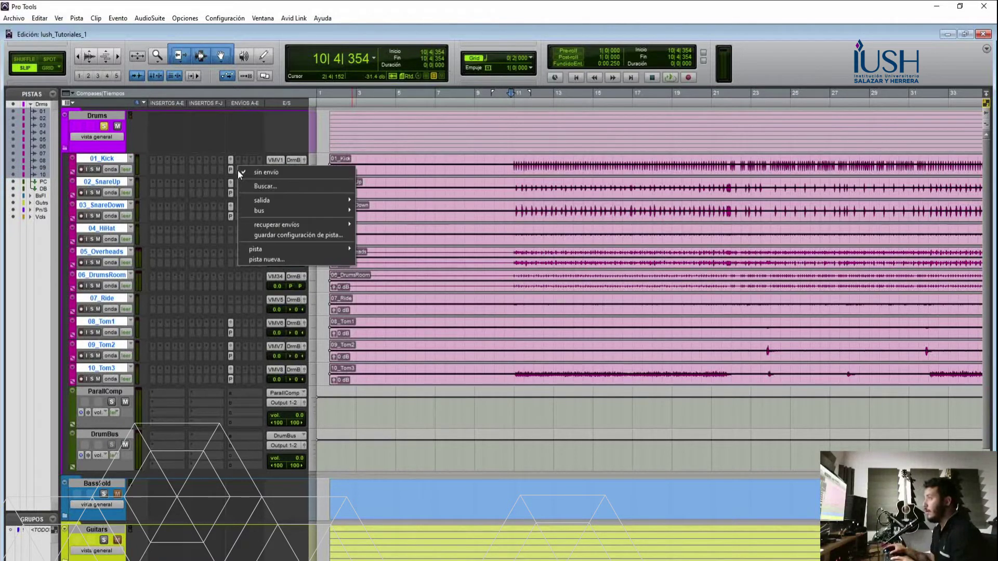
click(298, 260)
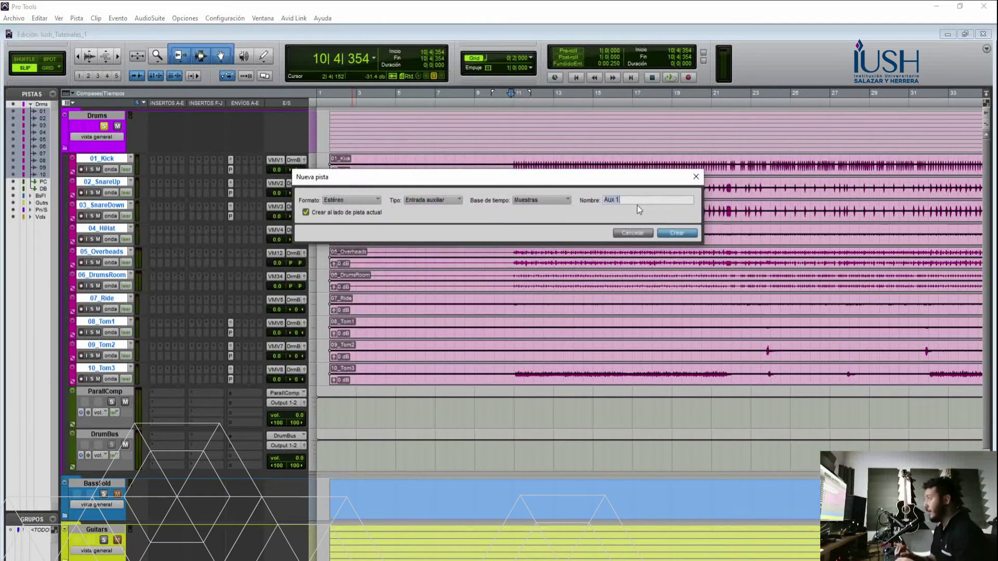
text(DirtyDrums)
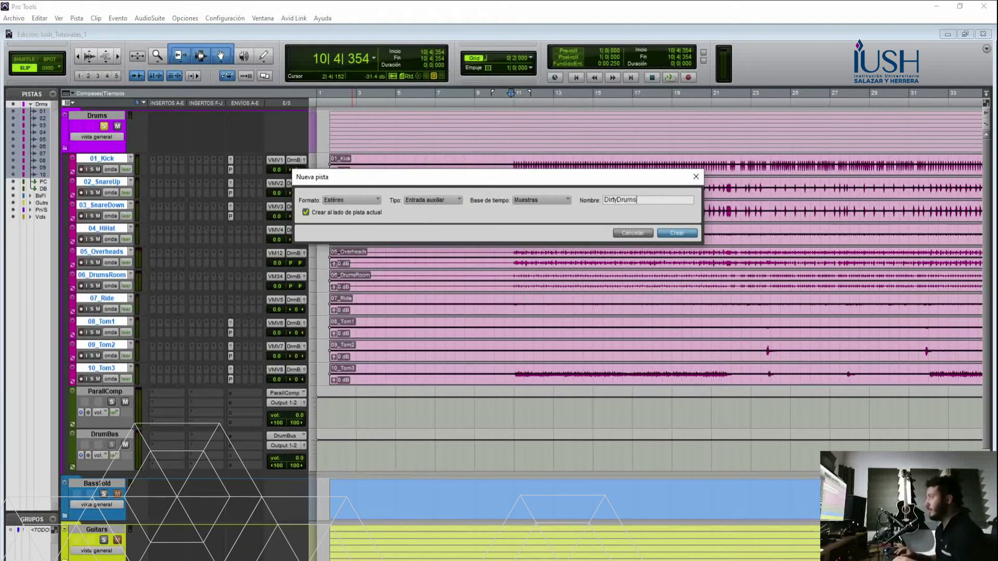
key(Return)
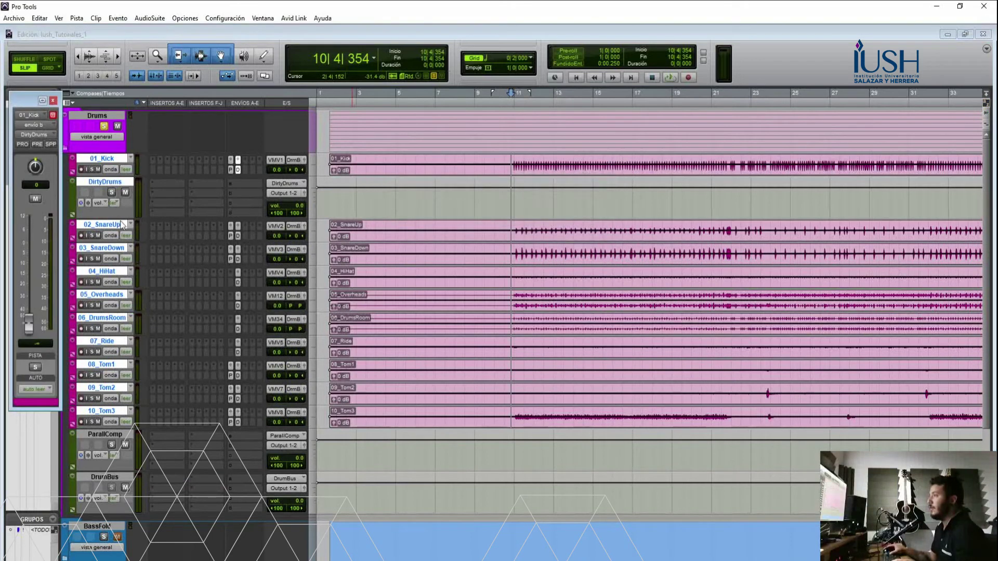
click(53, 100)
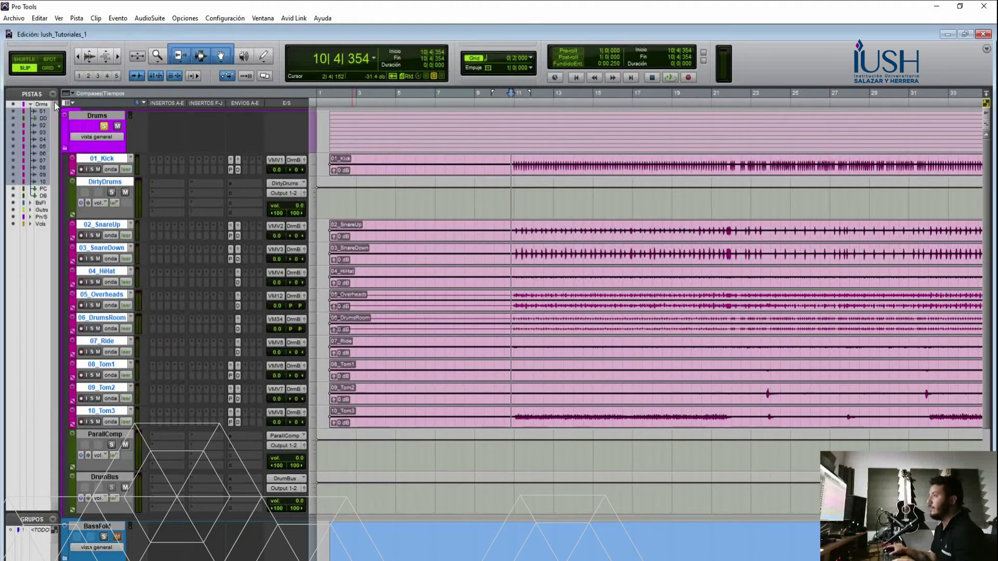
Deselect the drum tracks and move the DirtyDrums track directly below DrumBus
click(92, 118)
click(93, 120)
click(94, 122)
drag(109, 182, 140, 477)
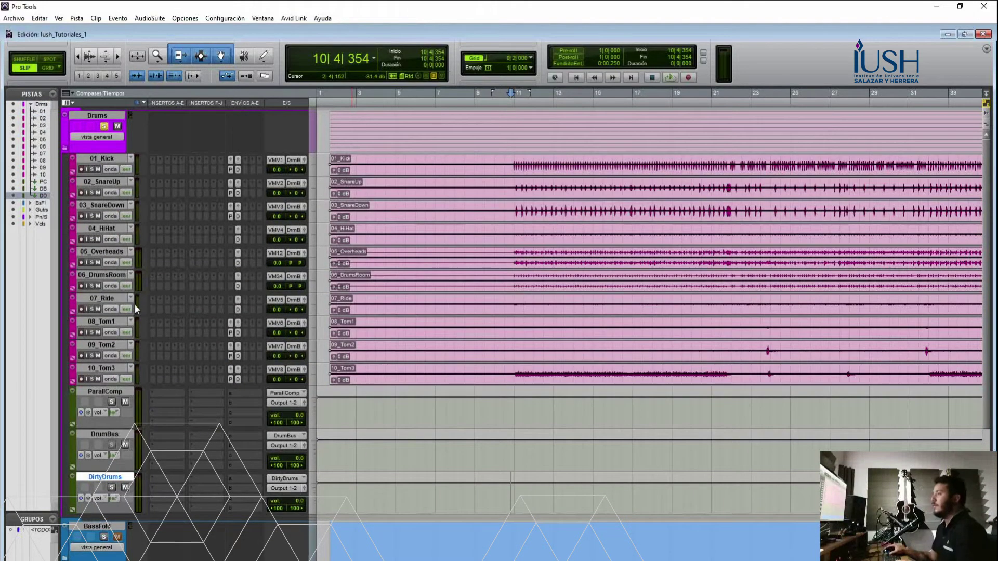
Add send C on 02_SnareUp and 03_SnareDown to a new stereo auxiliary track named SnareTrap and move that track directly below DirtyDrums
click(114, 183)
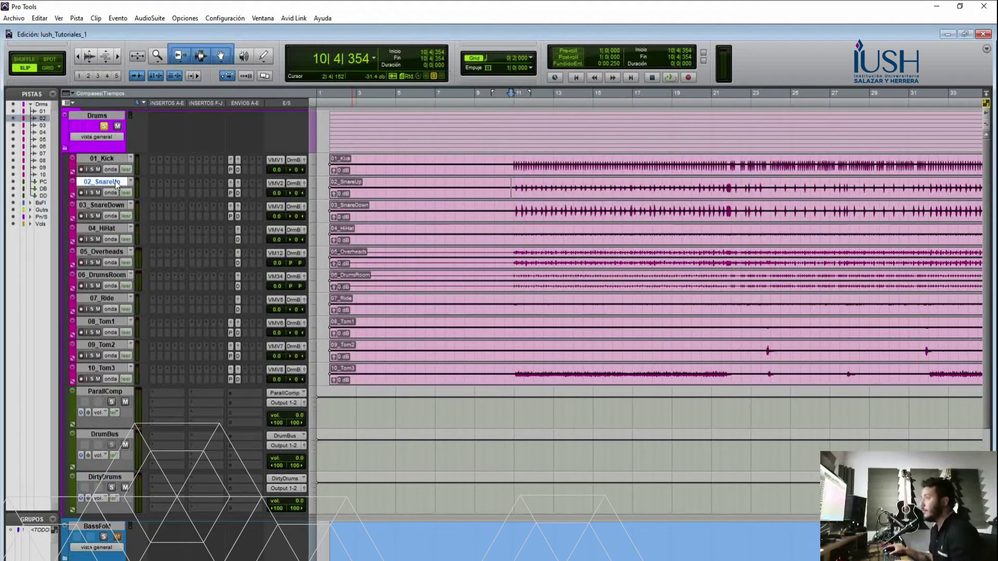
shift+click(119, 204)
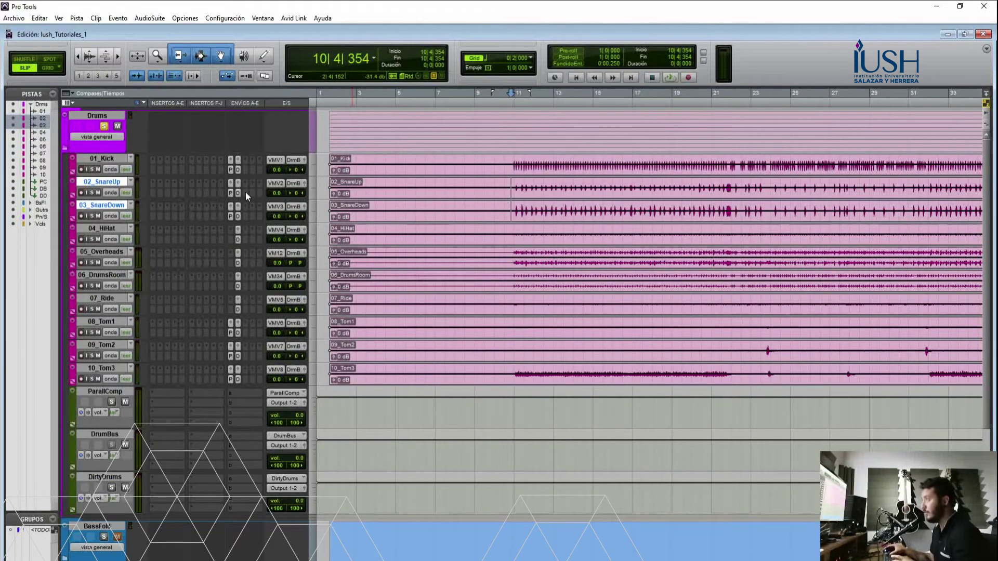
click(245, 191)
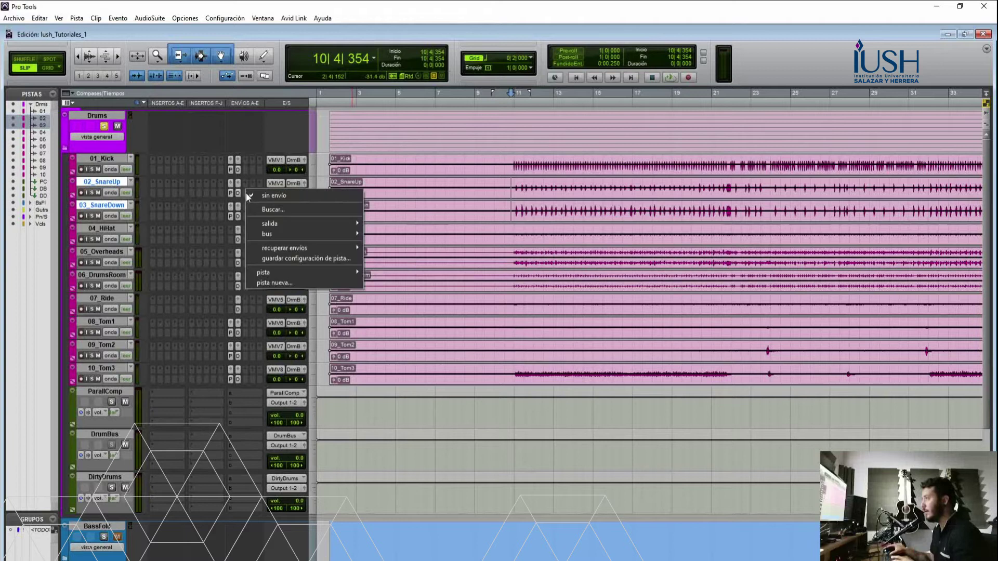
click(301, 282)
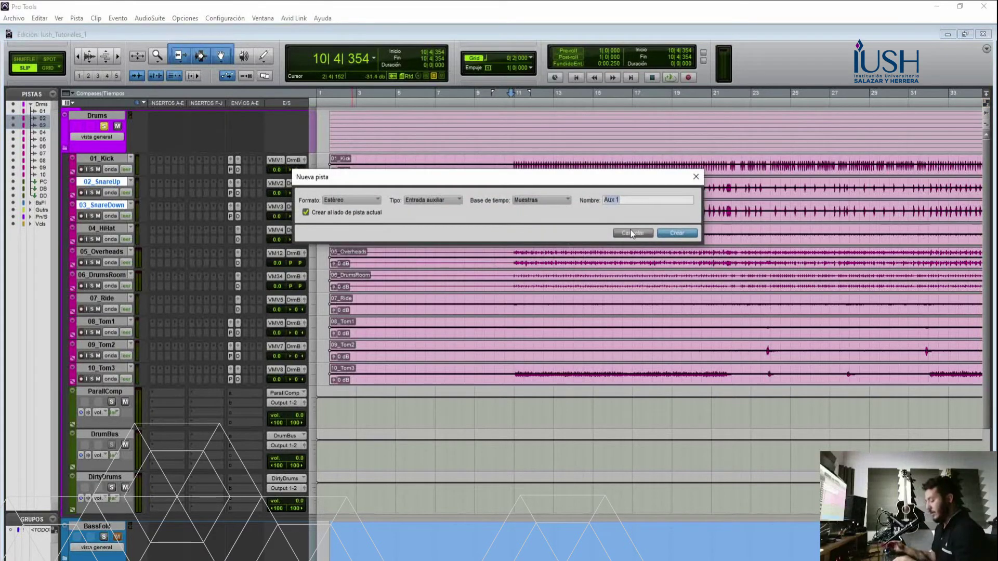
text(SnareTr)
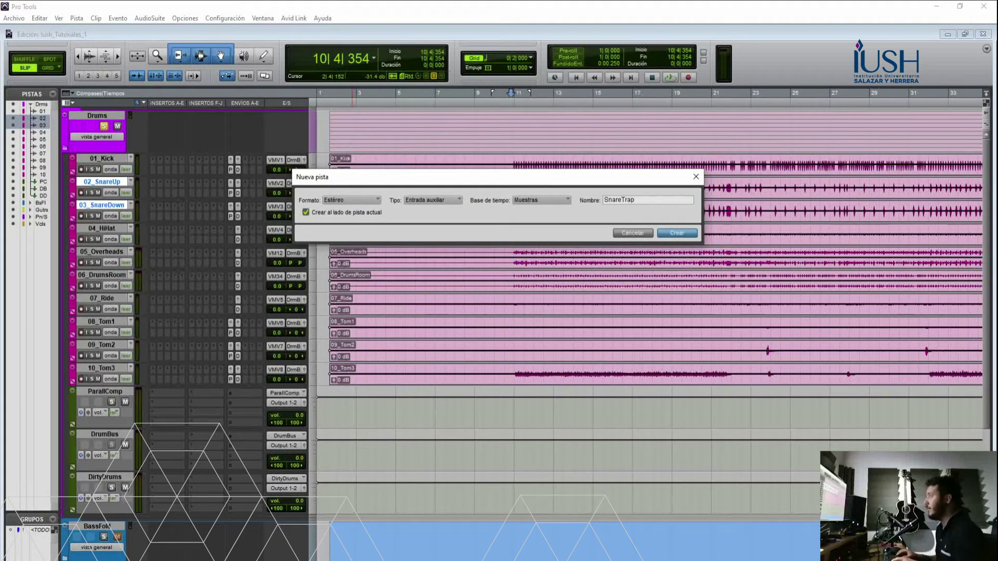
text(ap)
key(Return)
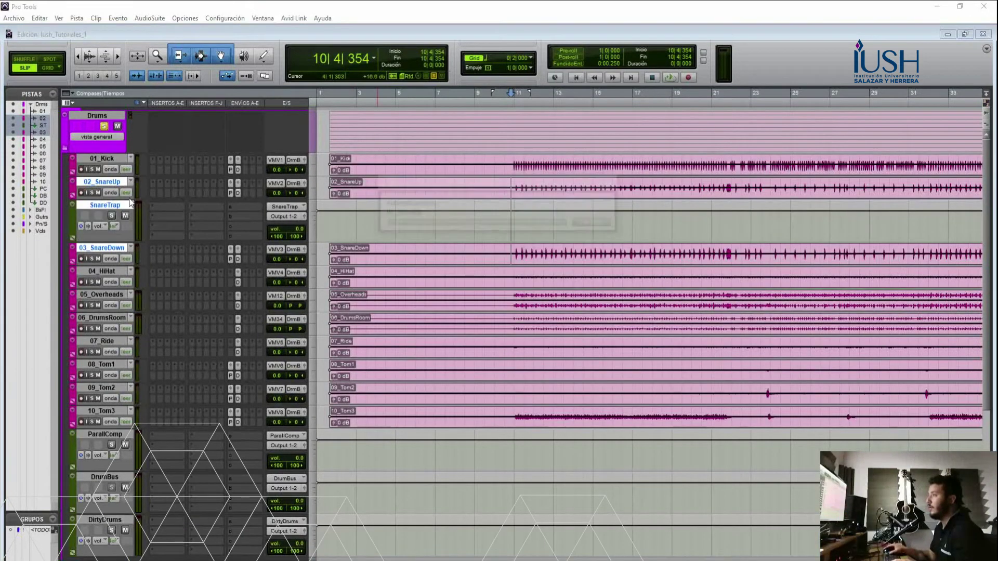
click(113, 206)
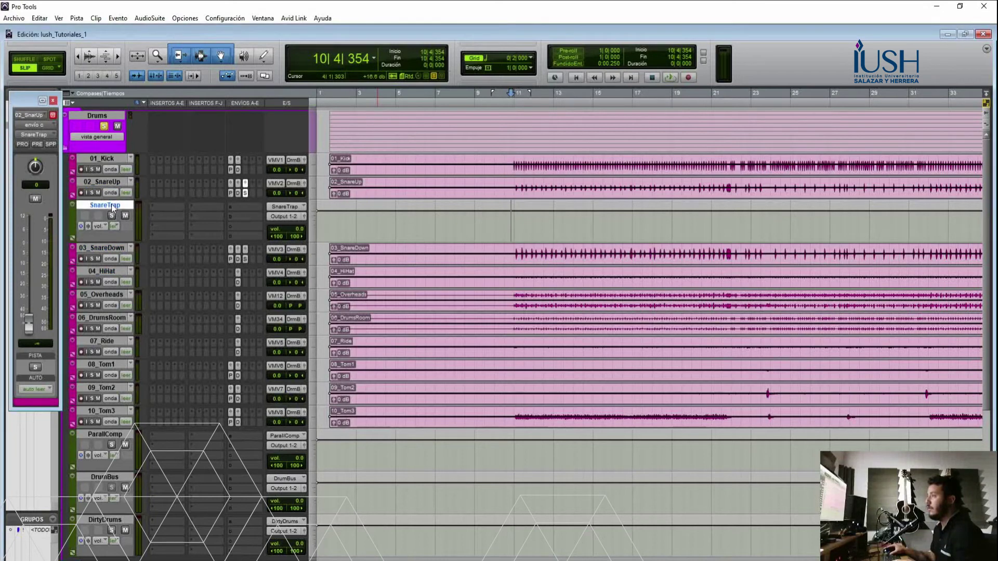
drag(116, 208, 130, 533)
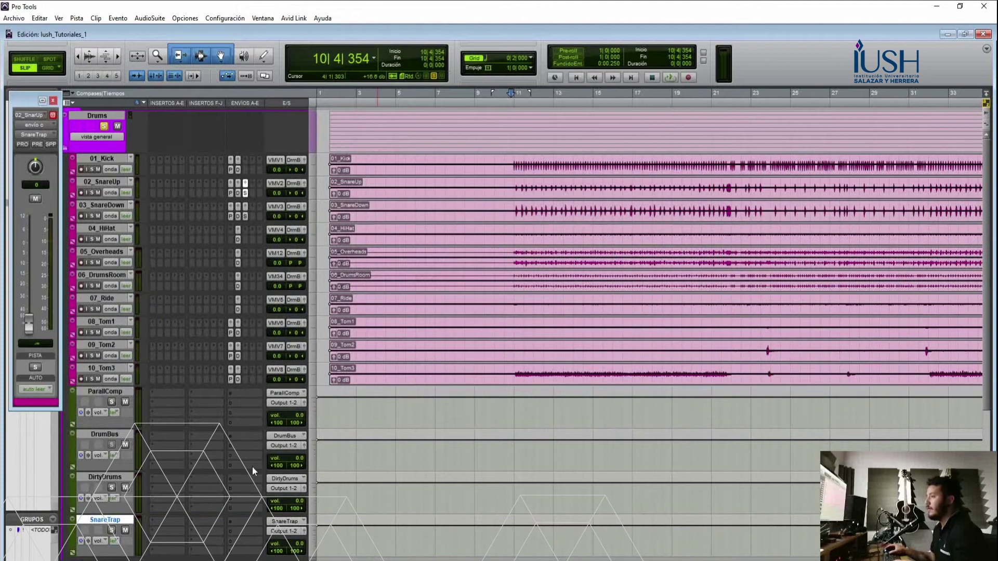
Add send D on tracks 02_SnareUp, 03_SnareDown, 08_Tom1, 09_Tom2 and 10_Tom3 to a new stereo auxiliary track named DrumVerb1
click(120, 205)
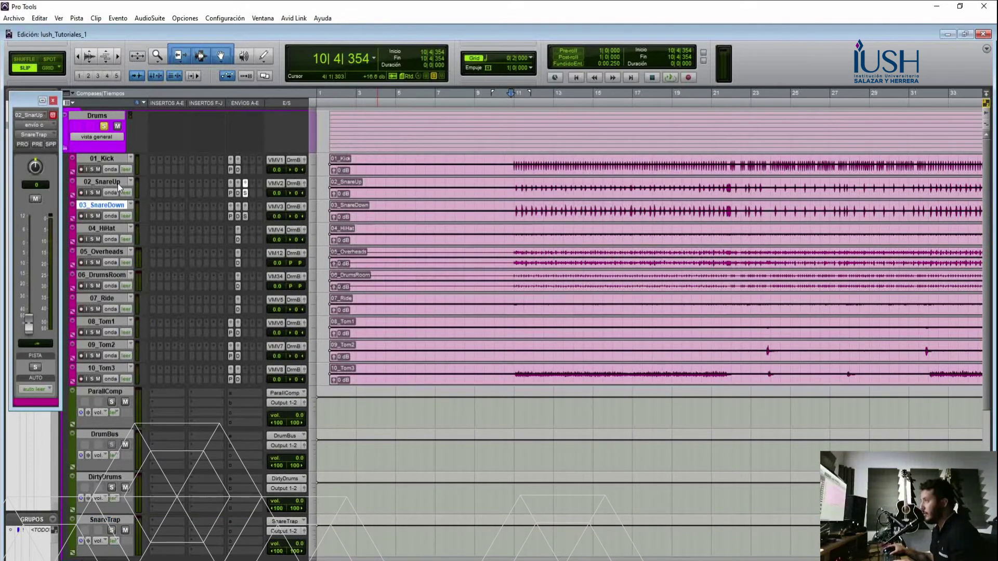
shift+click(118, 183)
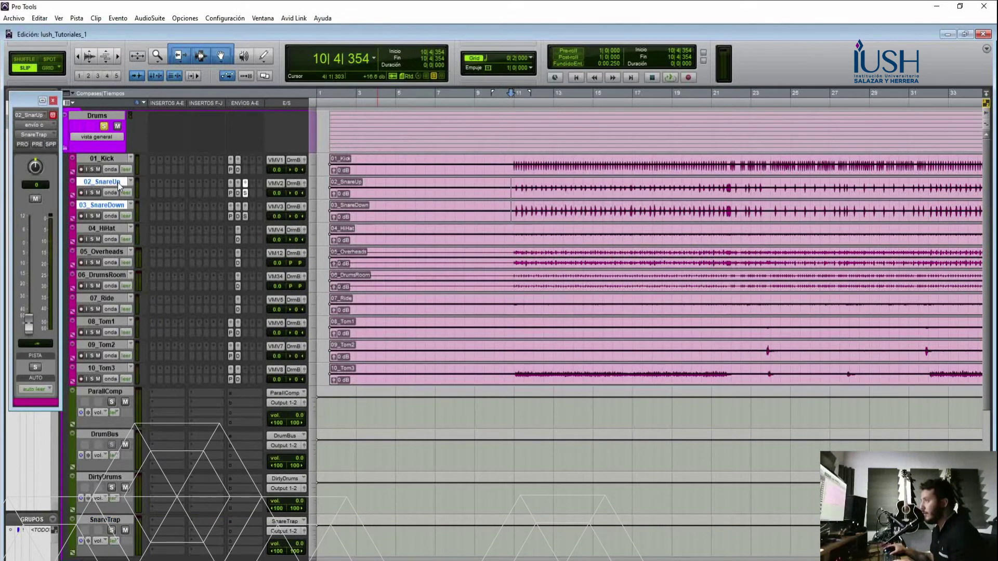
ctrl+click(120, 323)
ctrl+click(121, 344)
ctrl+click(118, 366)
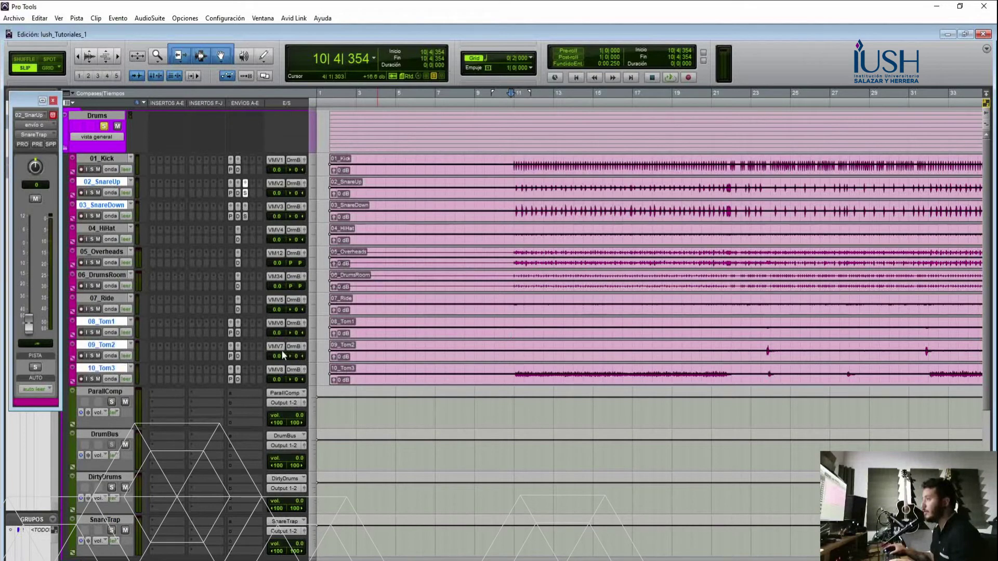
click(244, 331)
mouse_move(298, 410)
click(398, 412)
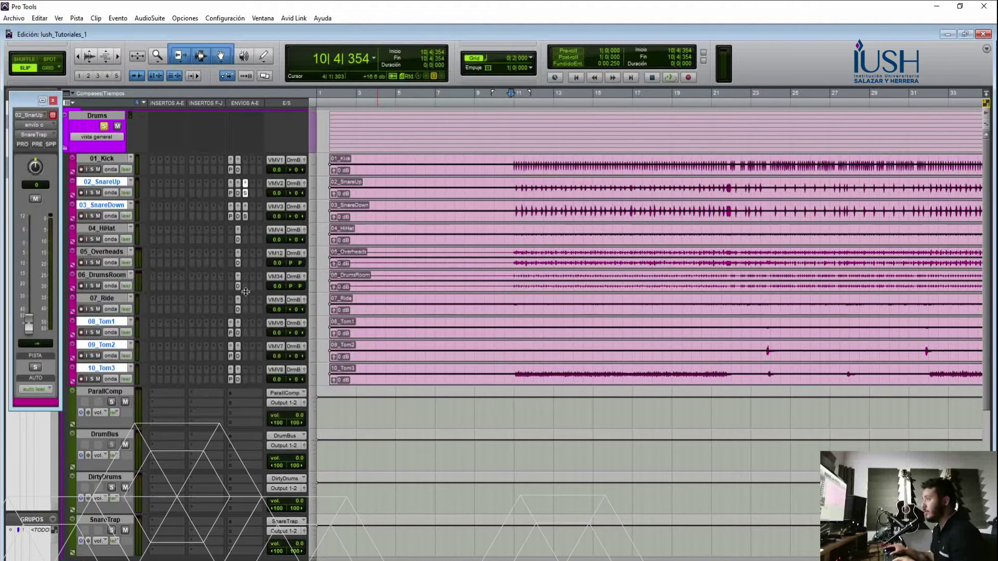
click(251, 333)
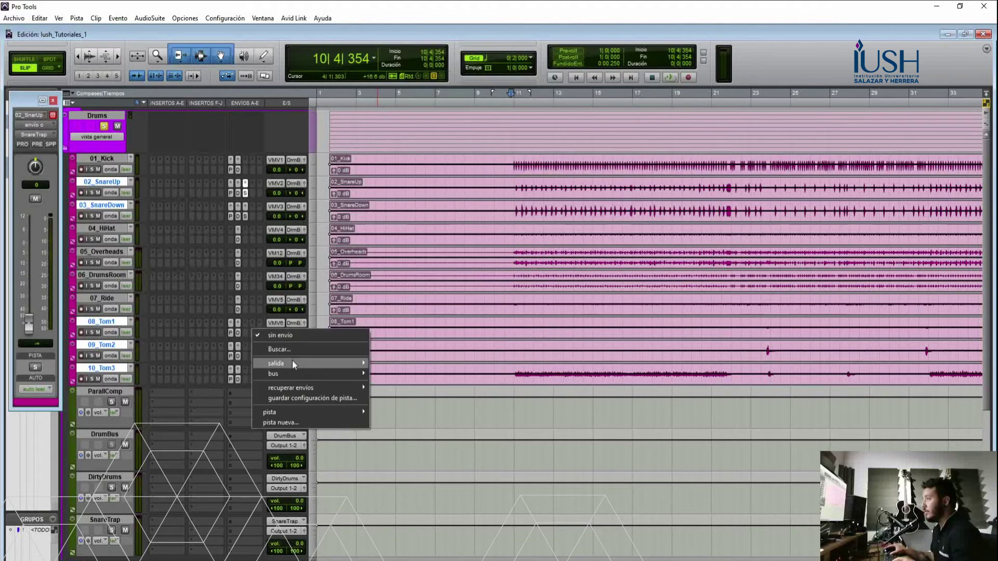
click(297, 421)
text(D)
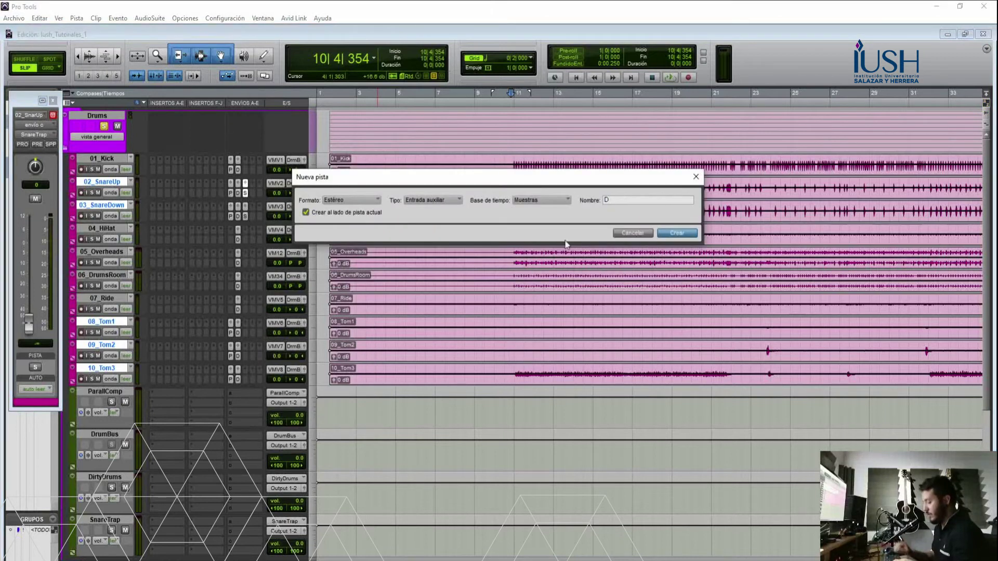
text(rumVerb1)
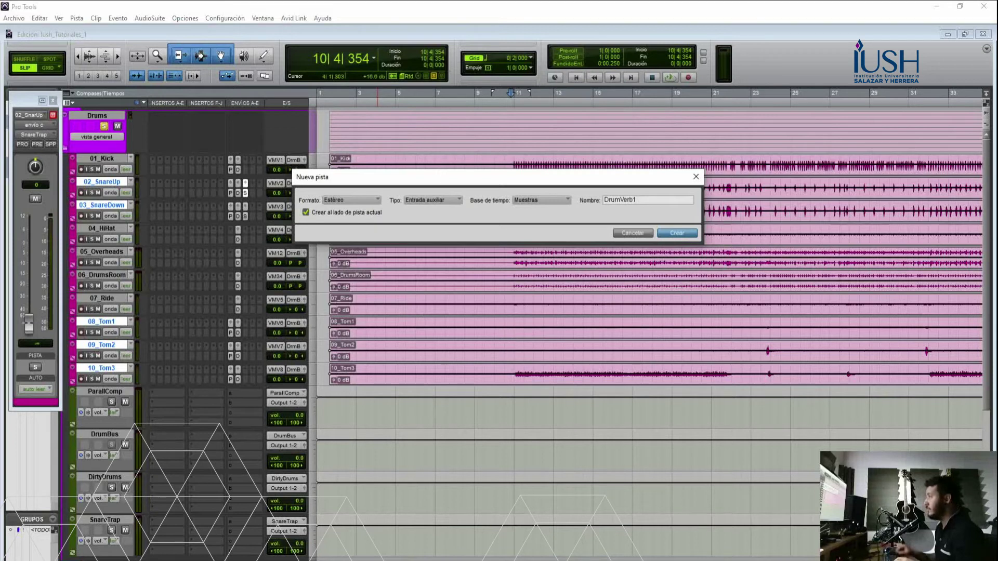
key(Return)
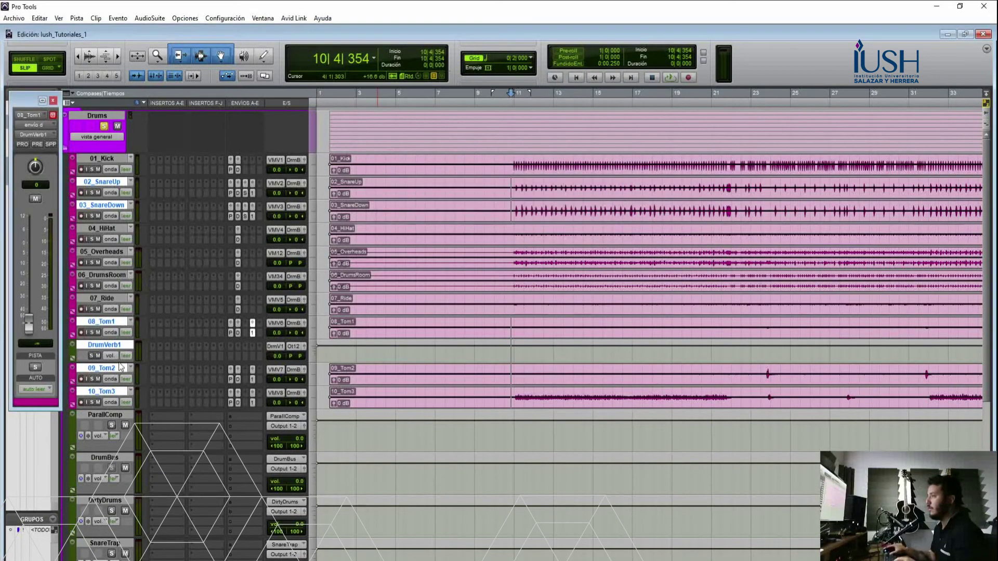
Add send E on the selected snare, tom and DrumVerb1 tracks to a new stereo auxiliary track named DrumVerb2
click(258, 403)
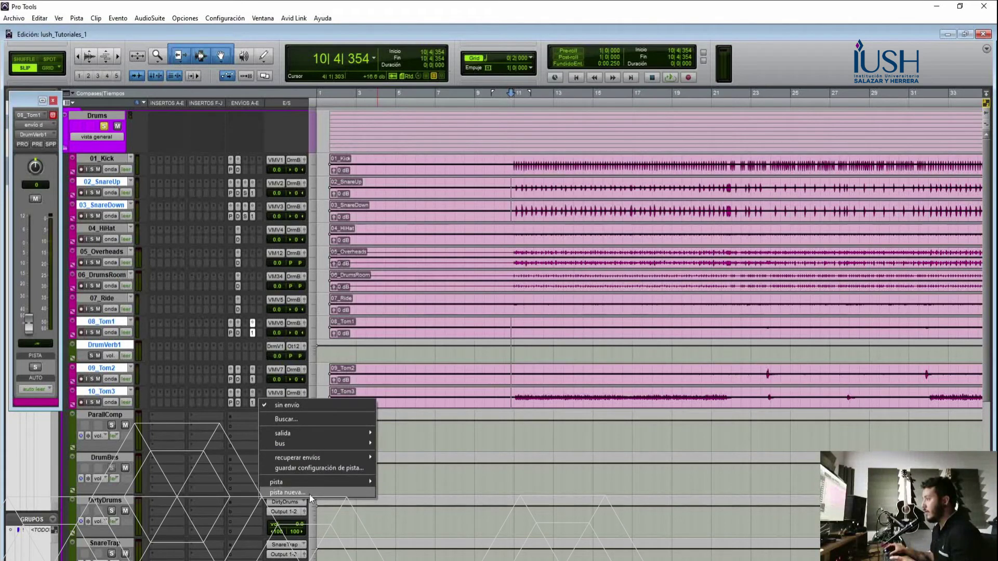
click(288, 492)
text(DrumVerb2)
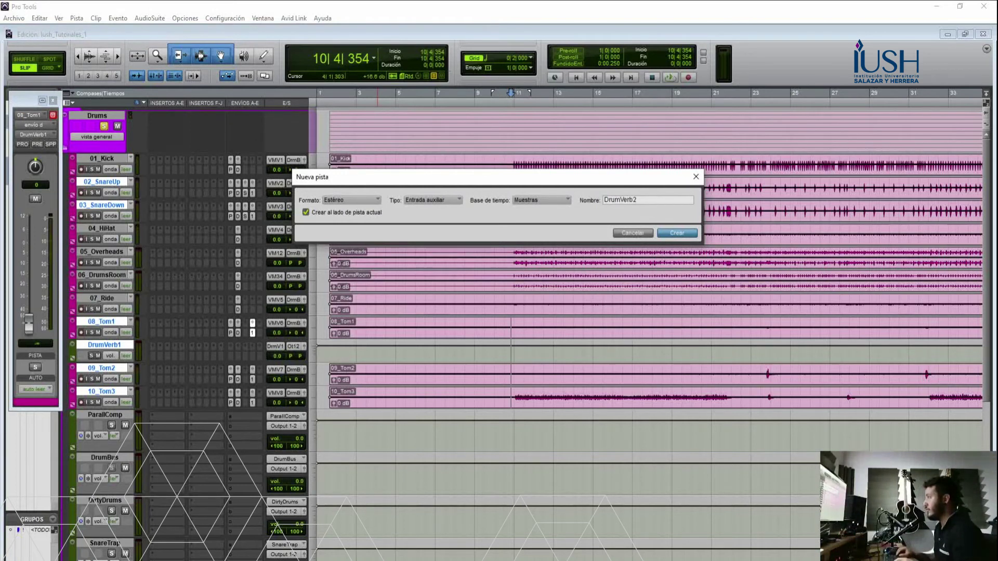
key(Return)
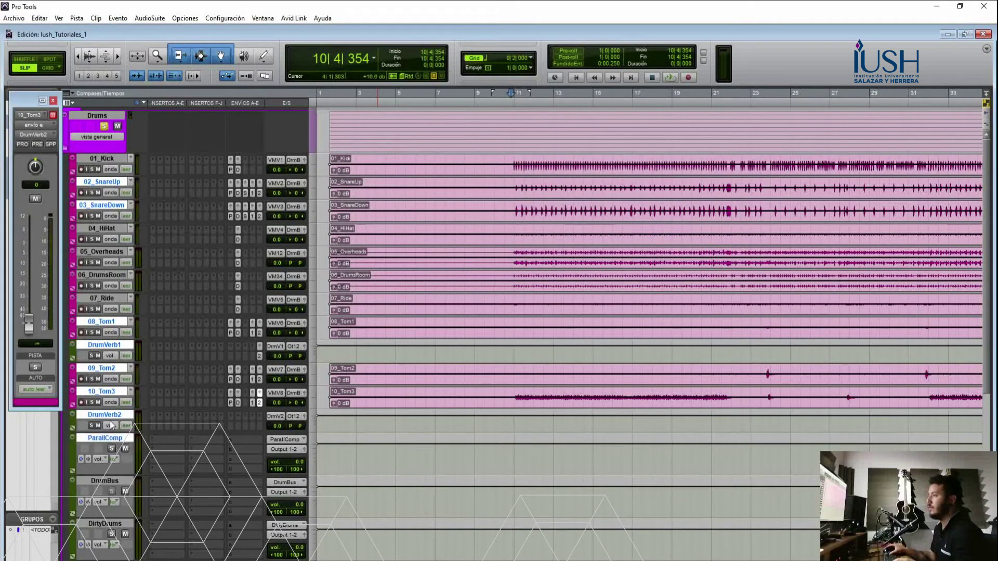
Move the drum reverb auxiliary tracks below SnareTrap, and collapse the Drums folder with the send window closed
click(107, 479)
drag(104, 414, 233, 325)
scroll(233, 325, up, 2)
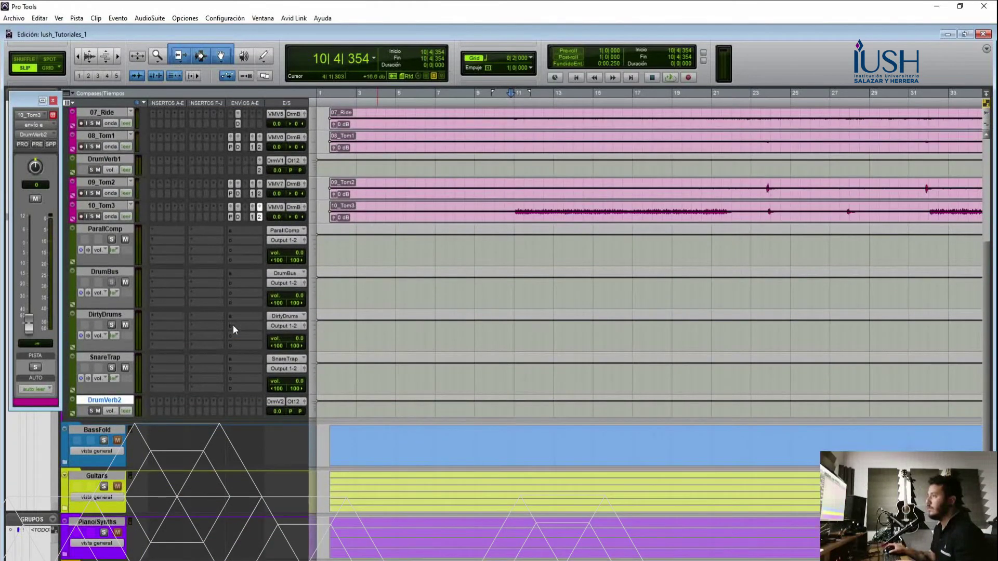
drag(125, 206, 159, 465)
scroll(182, 376, up, 5)
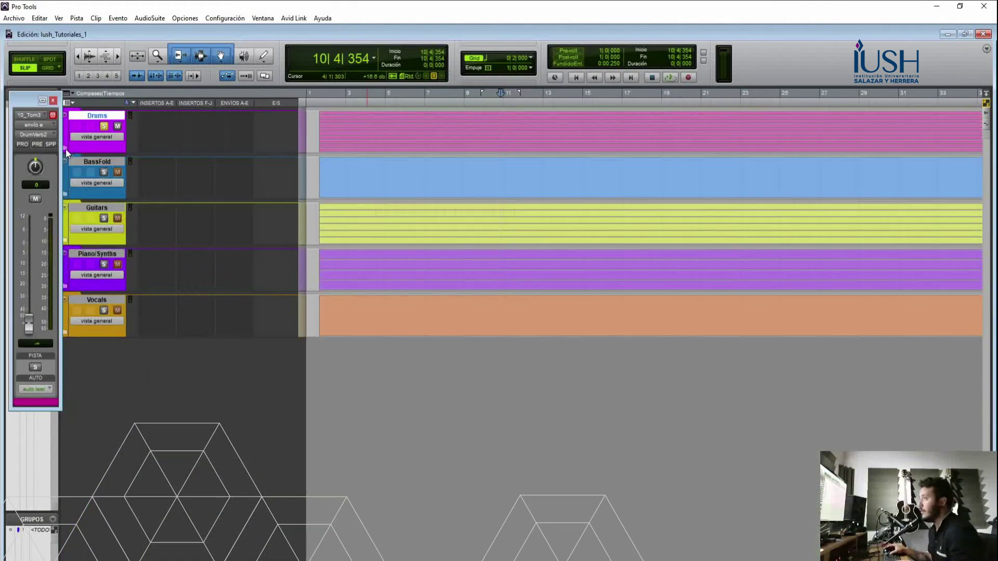
alt+click(65, 114)
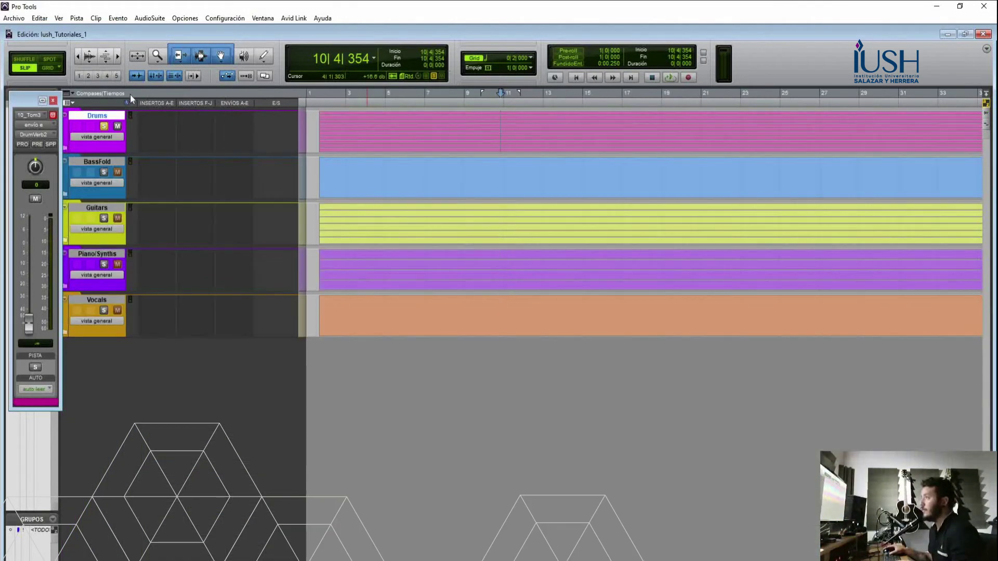
click(53, 100)
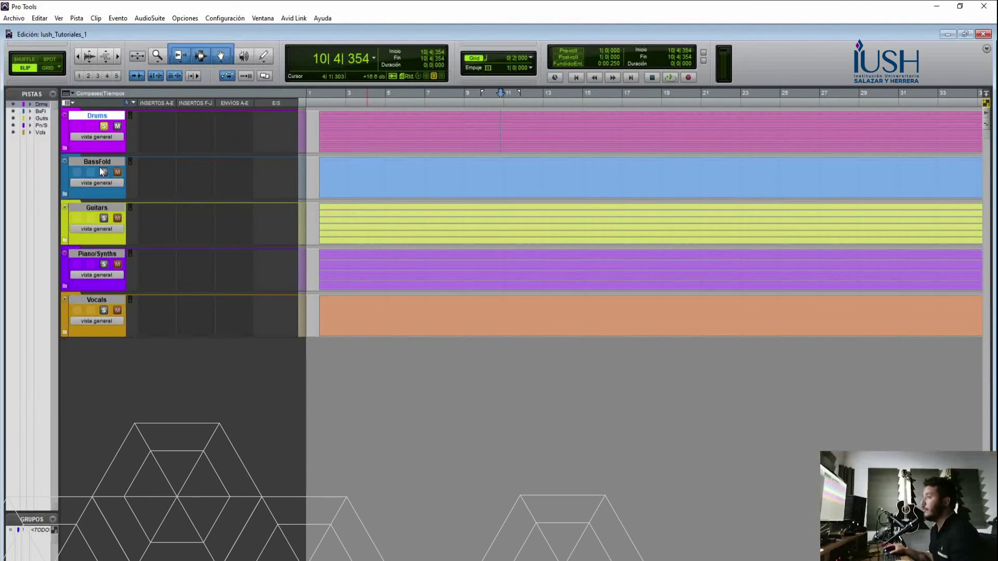
Expand the Guitars folder and select tracks 12_ElecGtr1 and 13_ElecGtr2
click(98, 208)
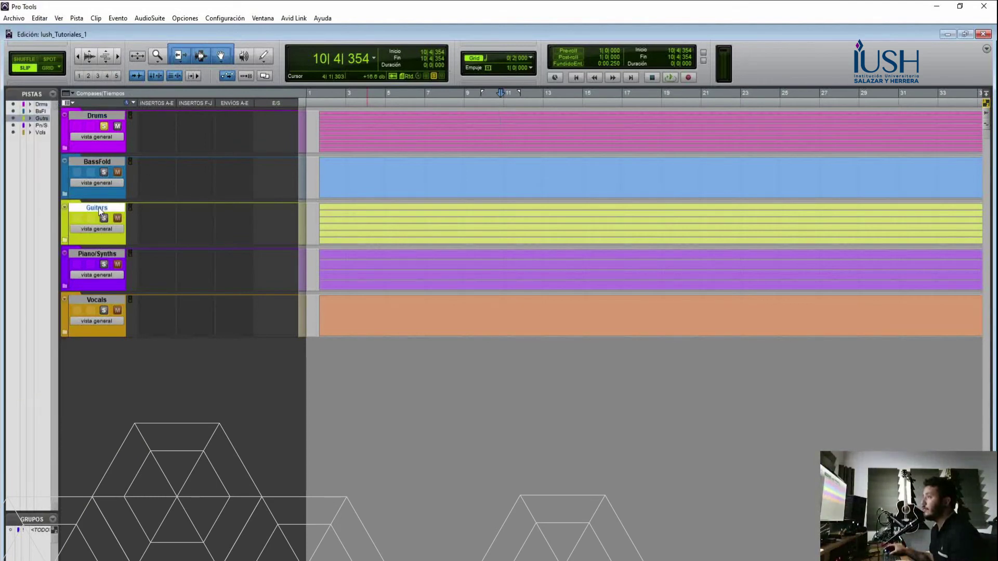
click(64, 240)
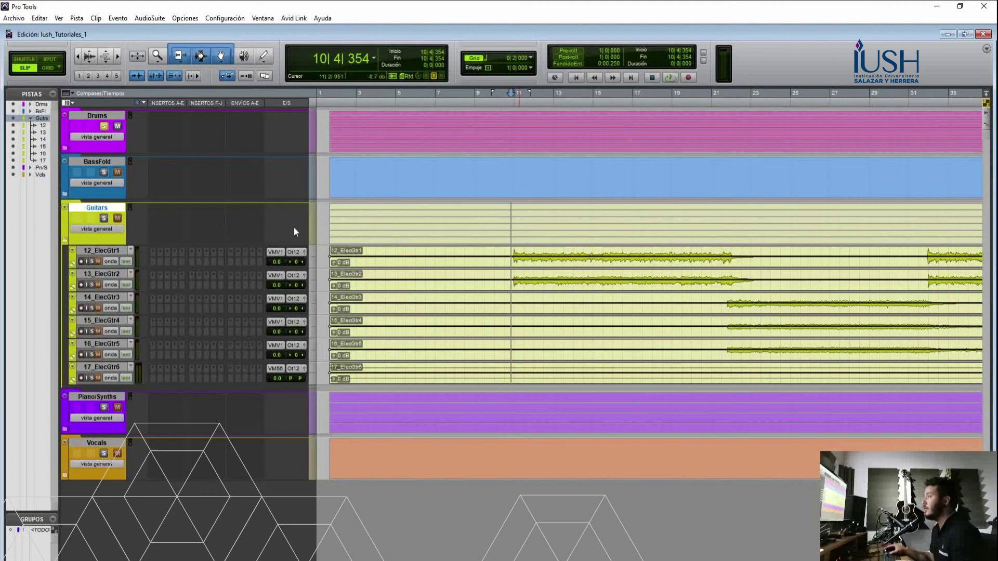
click(114, 252)
shift+click(109, 274)
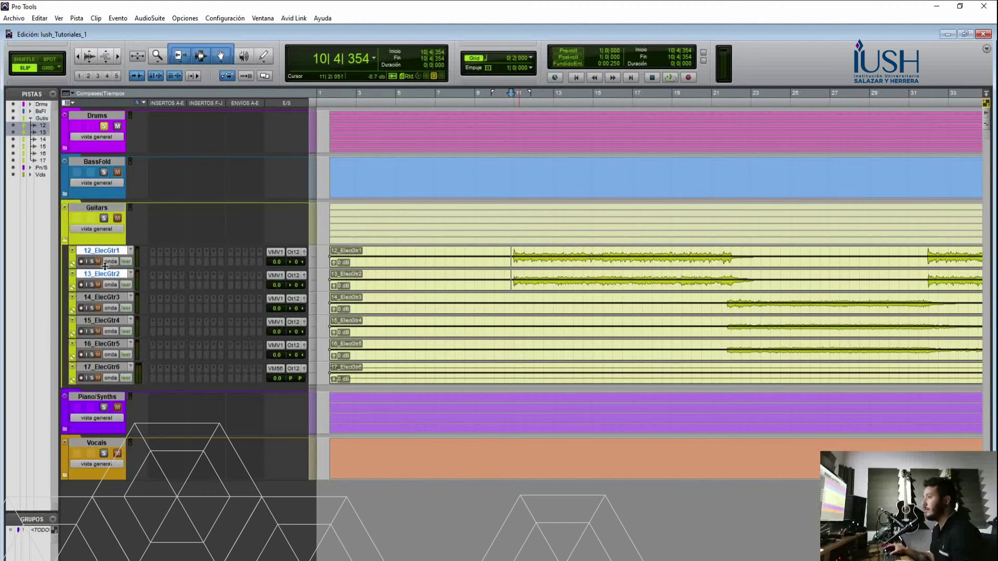
click(295, 275)
click(326, 340)
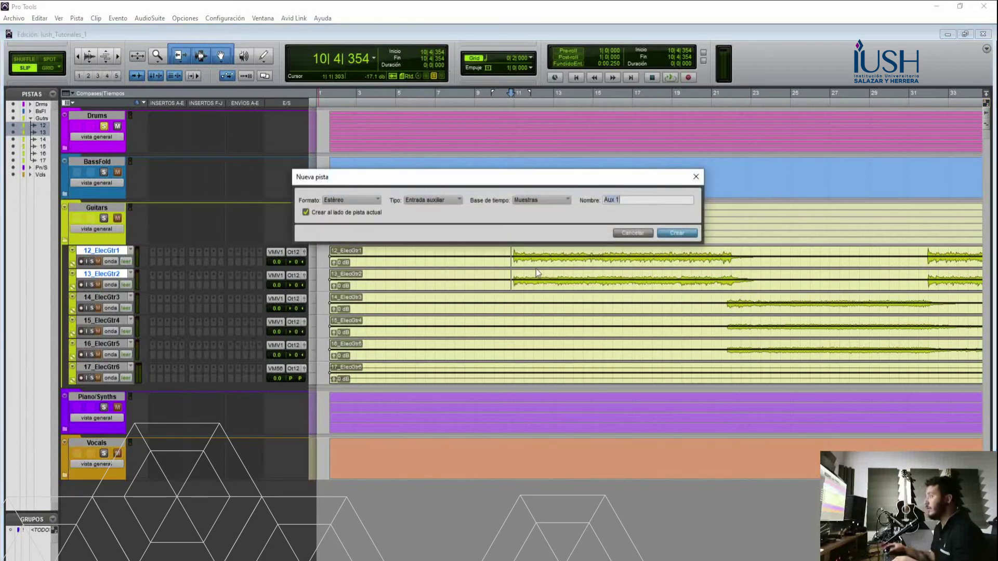
text(Cl)
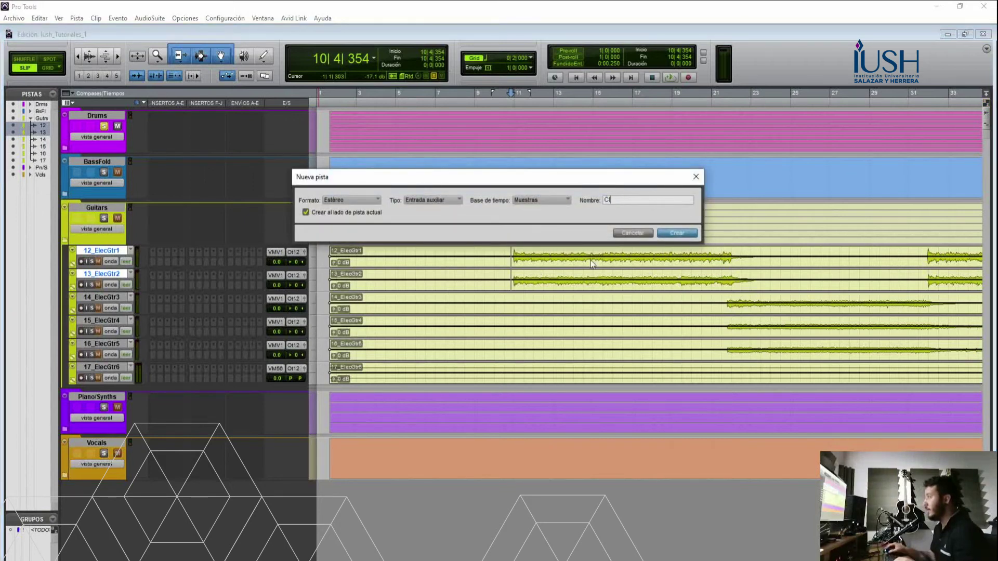
click(632, 233)
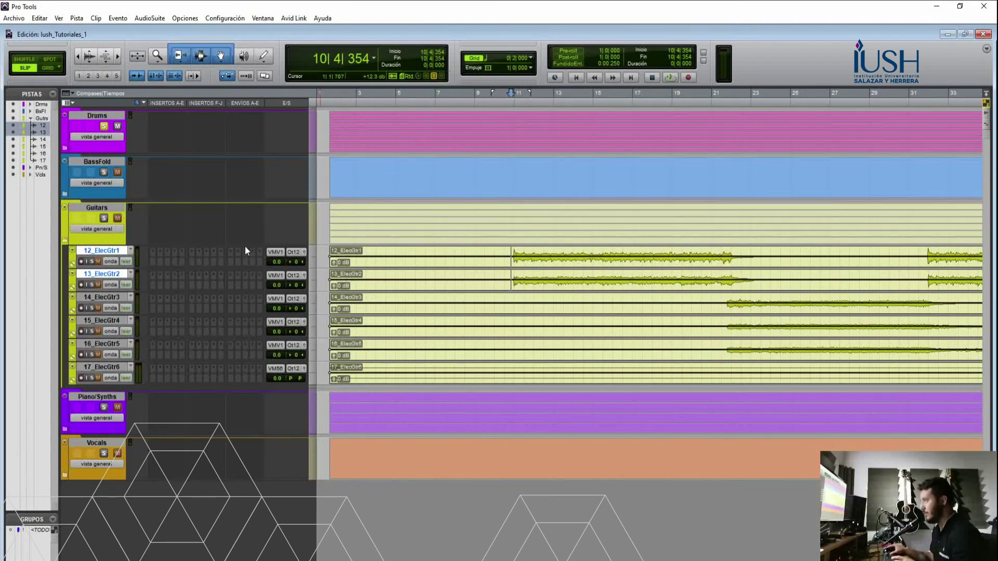
Route the outputs of 12_ElecGtr1 and 13_ElecGtr2 to a new stereo auxiliary track named Clean_Gtrs and move it directly below 13_ElecGtr2
click(293, 251)
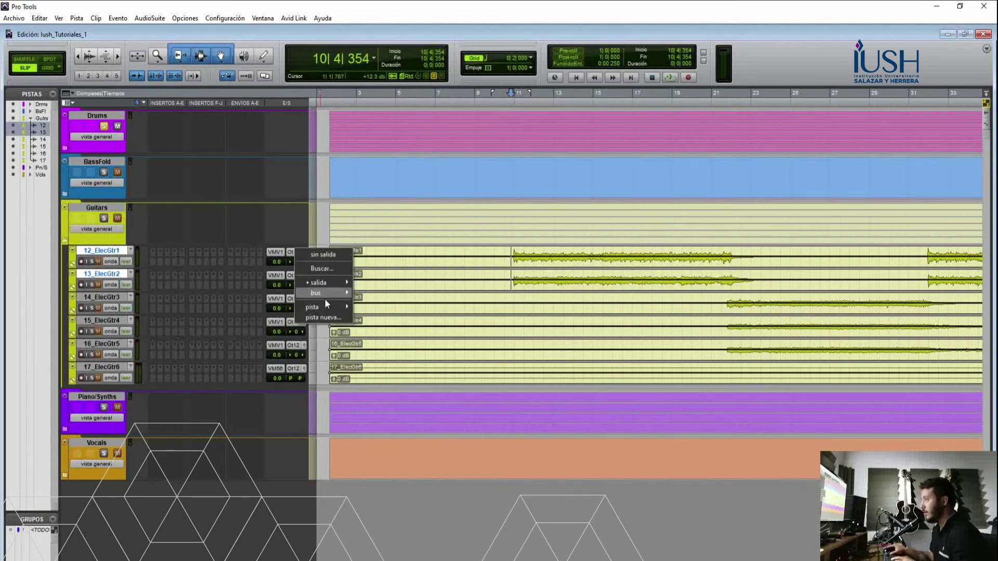
click(327, 317)
text(Clean)
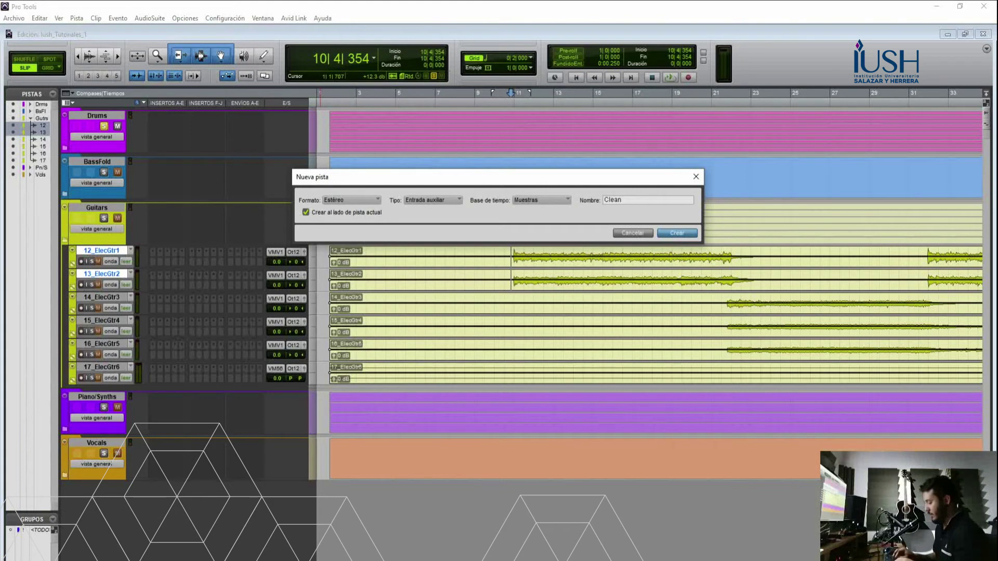
text(_Gtrs)
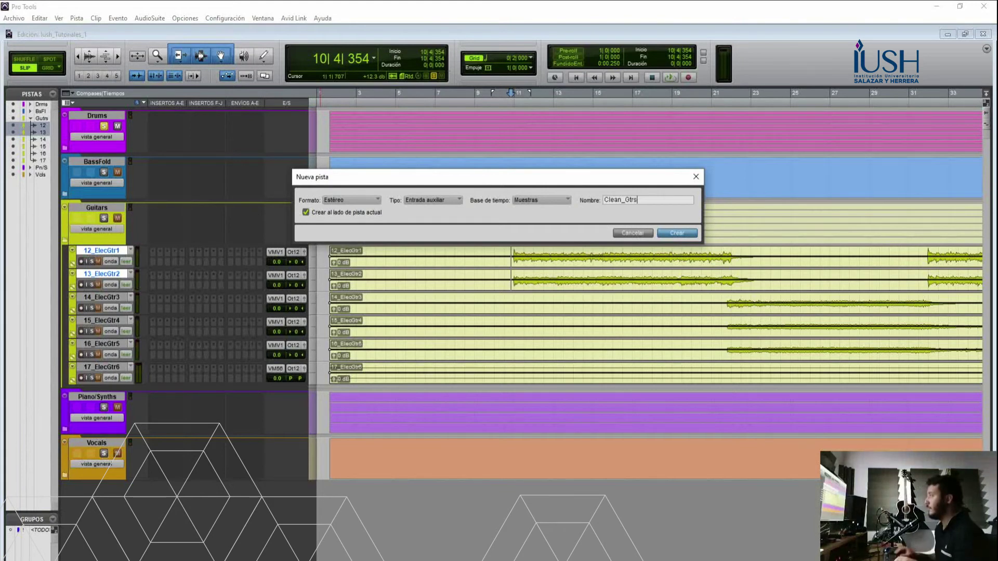
key(Return)
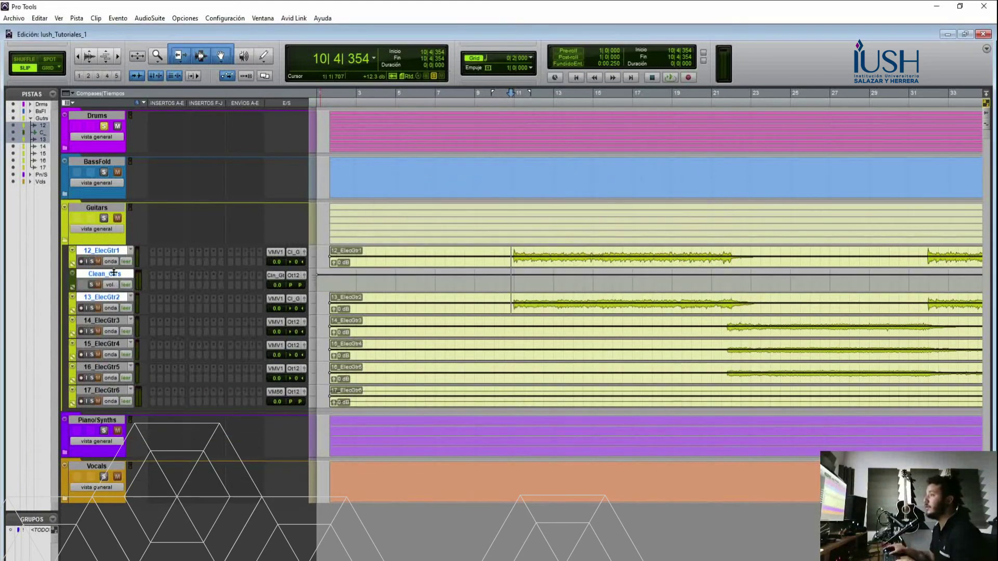
drag(110, 272, 115, 310)
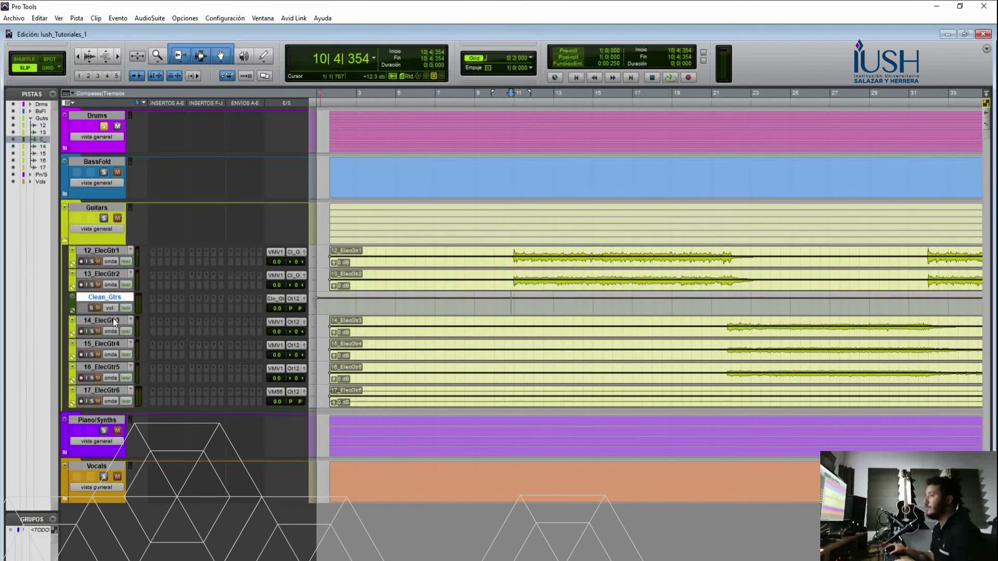
Route the outputs of 14_ElecGtr3, 15_ElecGtr4 and 16_ElecGtr5 to a new stereo auxiliary track named Rthm_Gtrs and move it directly below 16_ElecGtr5
click(113, 319)
shift+click(117, 367)
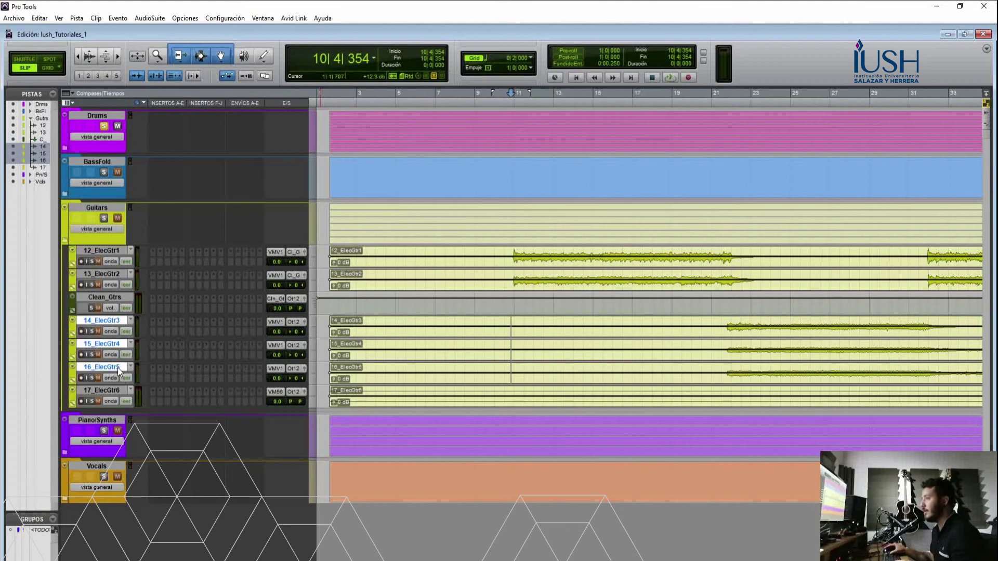
click(296, 322)
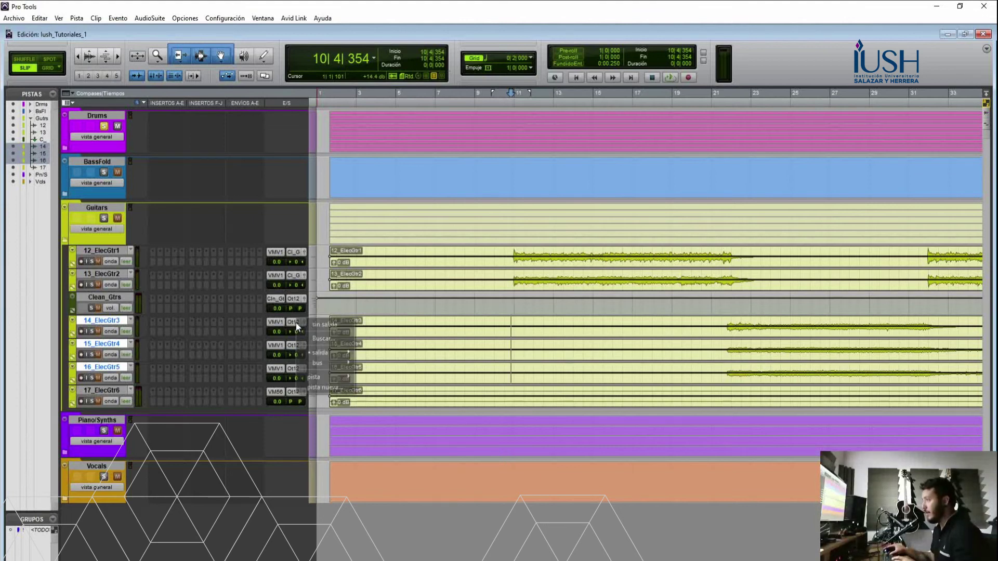
click(325, 388)
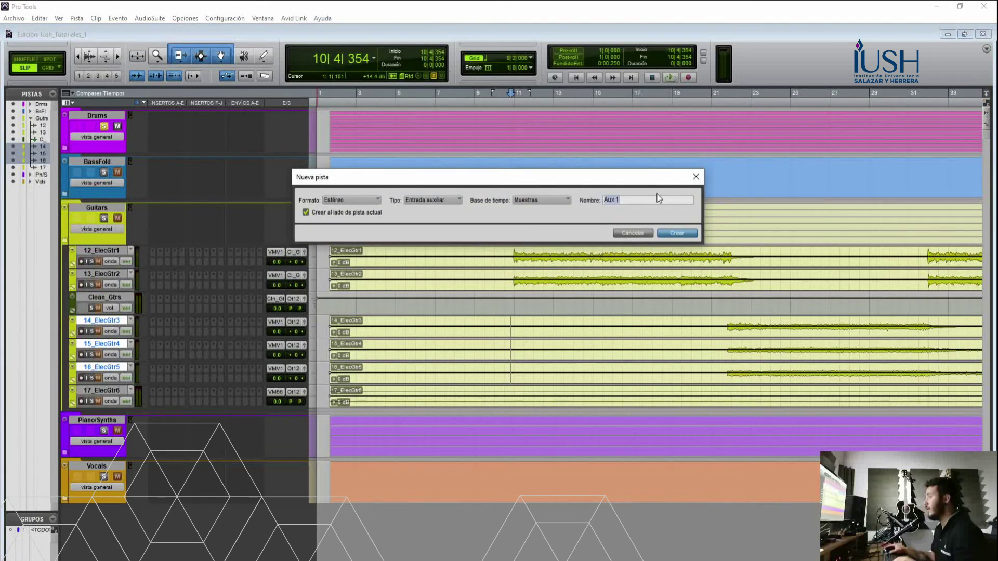
text(Rthm)
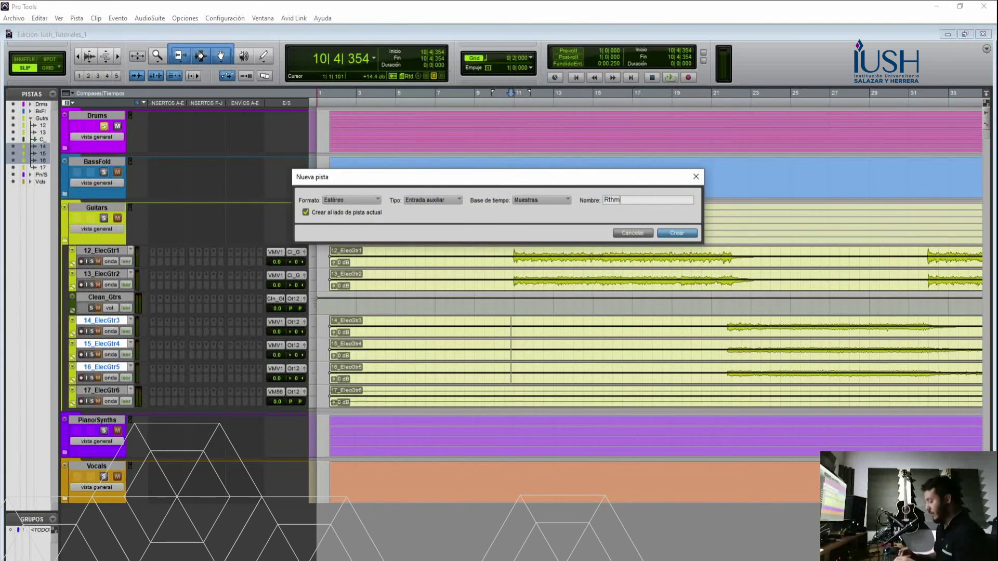
text(_Gtr)
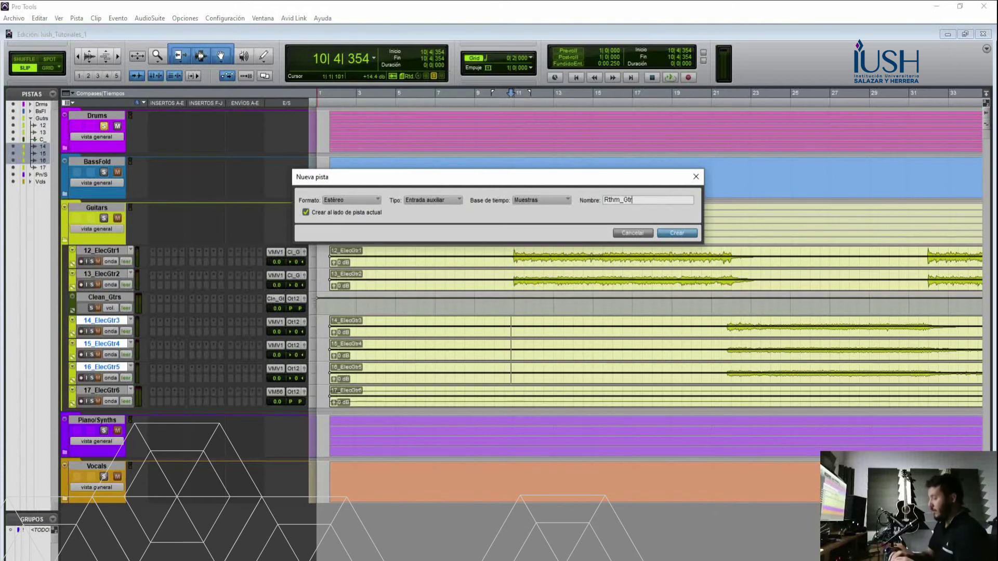
key(Return)
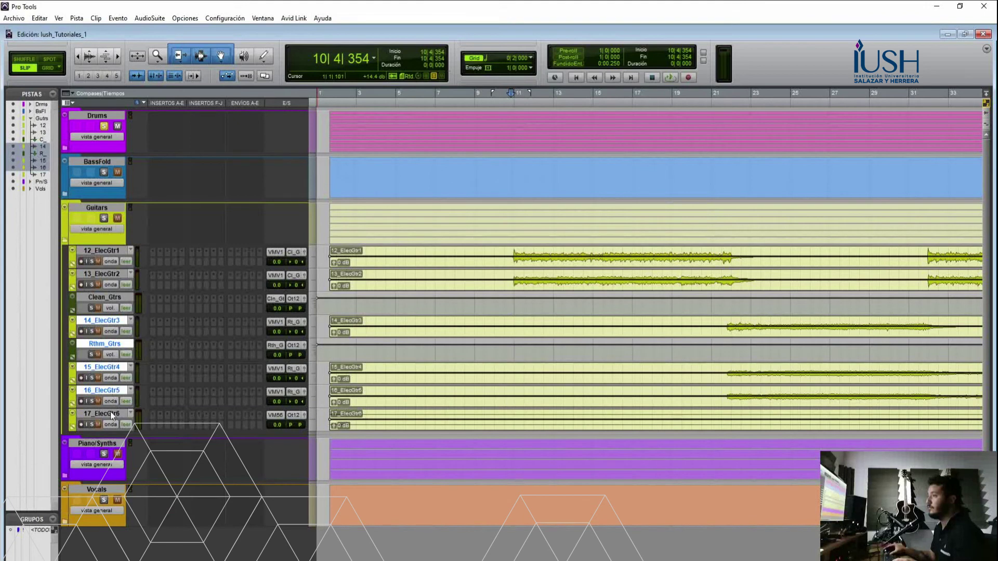
click(107, 345)
drag(108, 351, 110, 406)
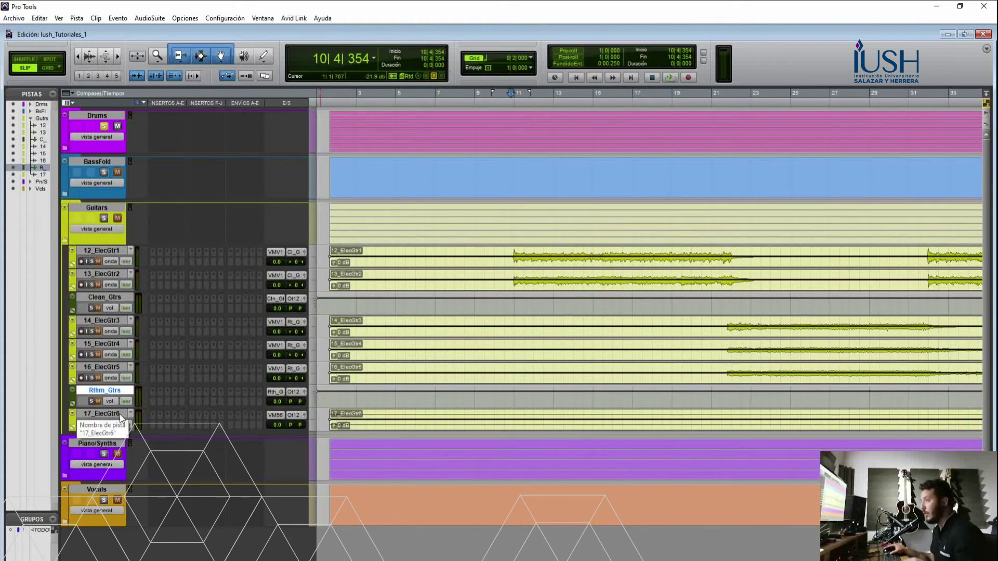
Collapse the Guitars folder and check which tracks the BassFold folder holds
click(64, 241)
click(66, 192)
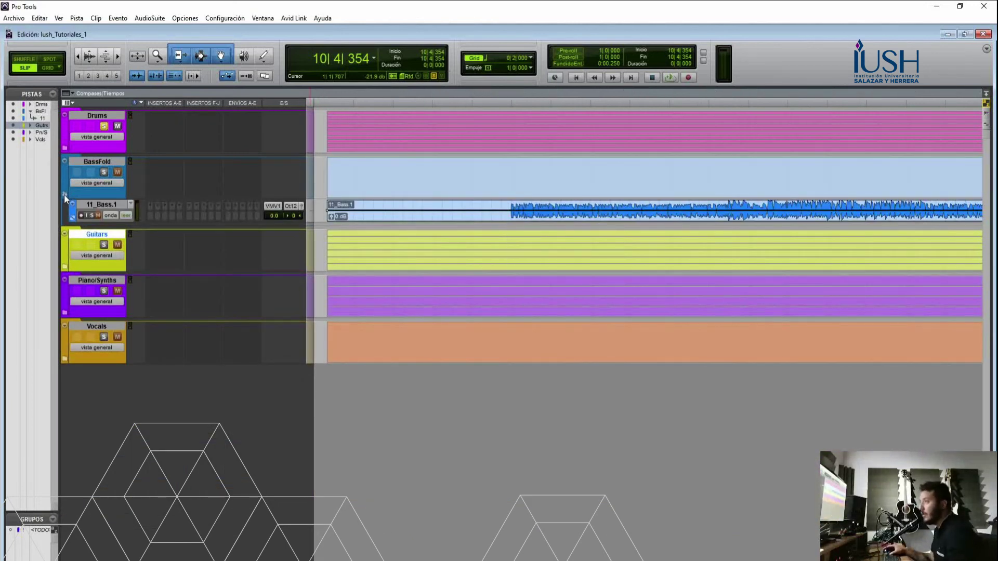
click(64, 195)
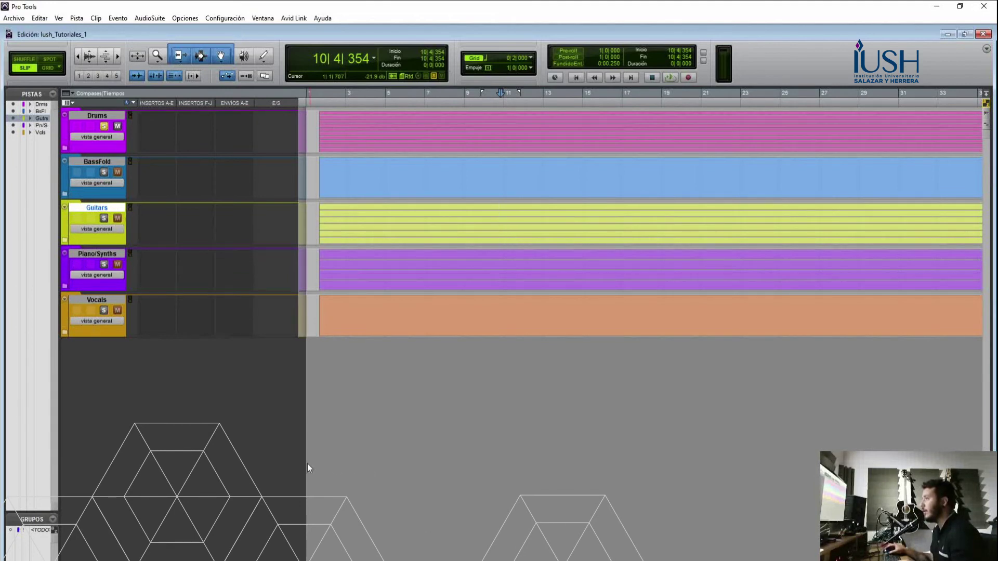
Expand the Drums folder and select all its auxiliary tracks from ParallComp through DrumVerb1
click(65, 148)
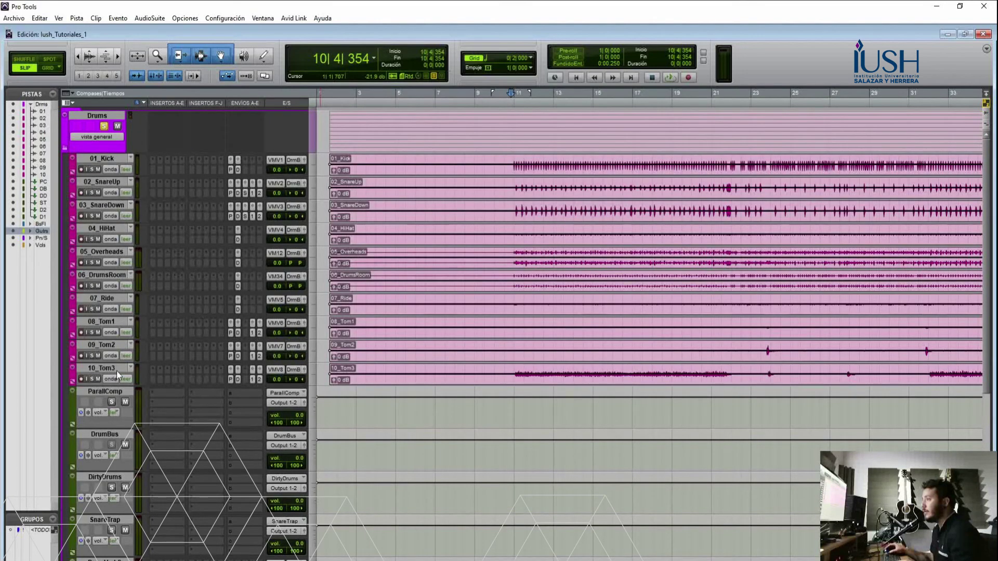
scroll(130, 377, down, 2)
click(119, 346)
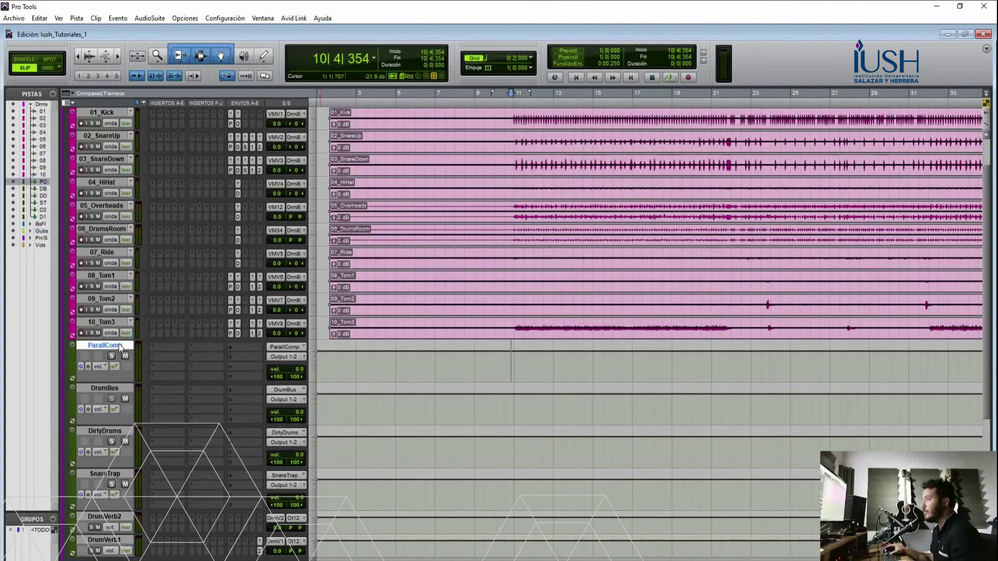
scroll(151, 392, down, 2)
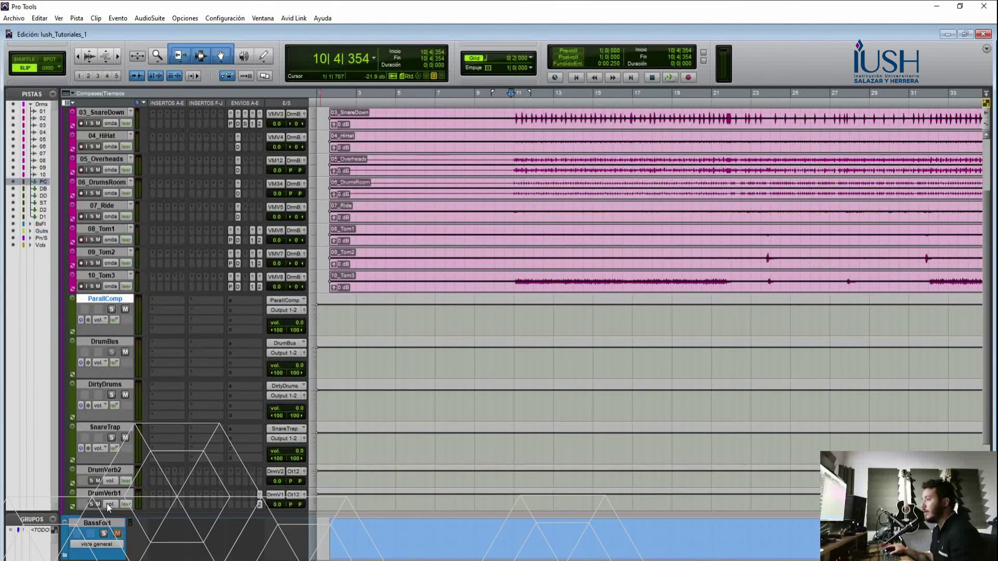
shift+click(106, 493)
scroll(145, 481, down, 1)
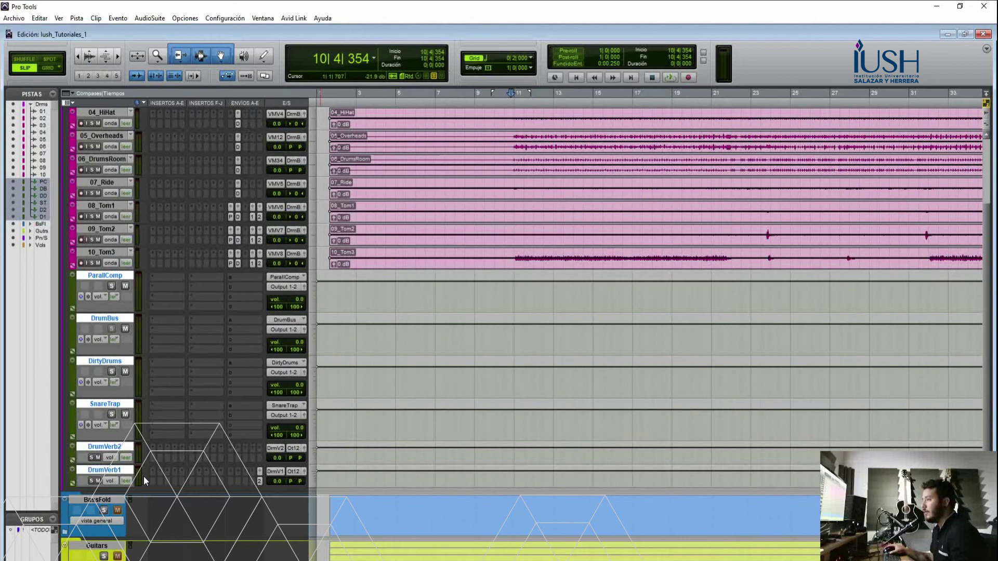
scroll(143, 478, down, 2)
Expand the Guitars folder and add Clean_Gtrs and Rthm_Gtrs to the selection, leaving the individual electric guitar tracks out
click(65, 485)
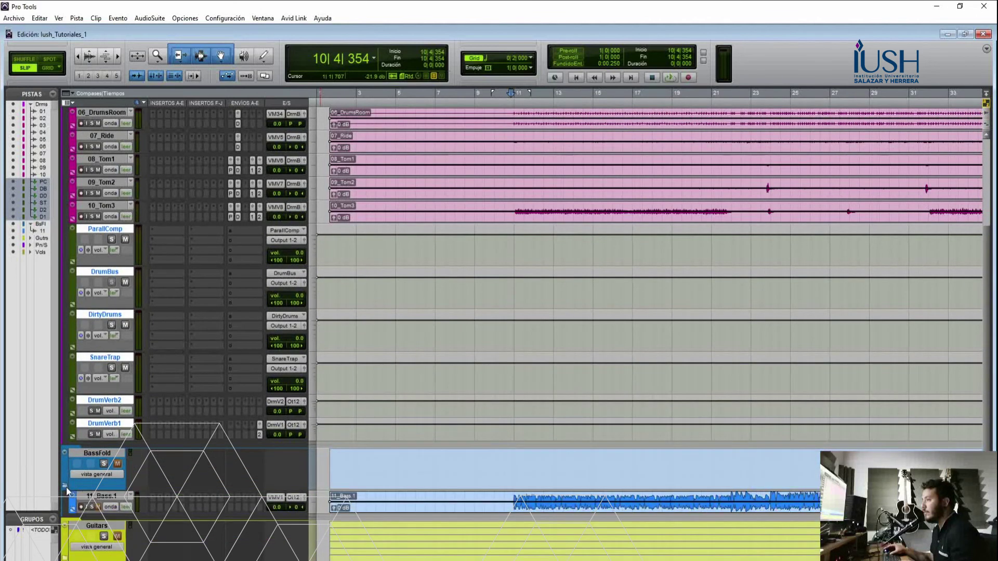
click(65, 486)
scroll(124, 484, down, 2)
click(66, 485)
scroll(141, 477, down, 3)
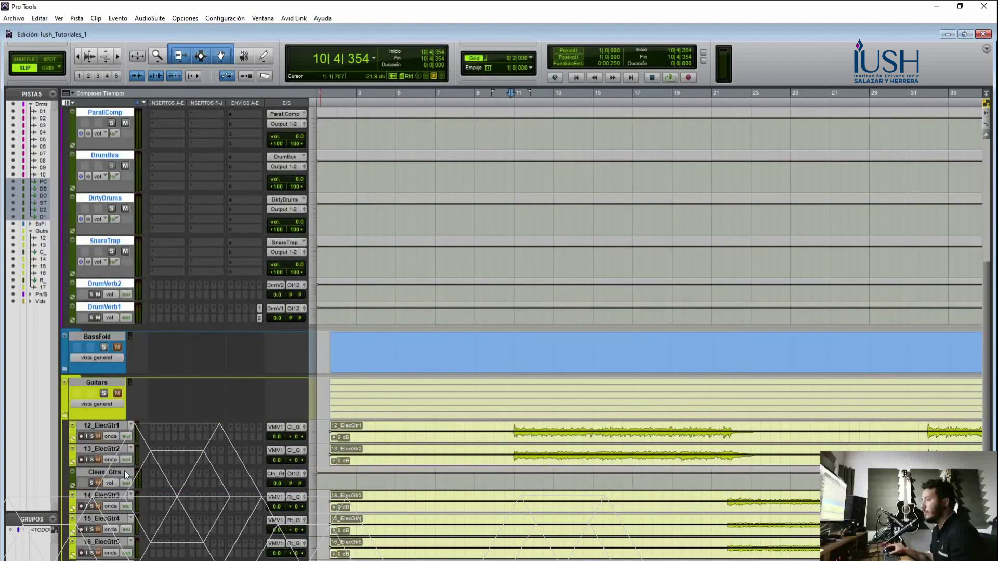
scroll(135, 471, down, 2)
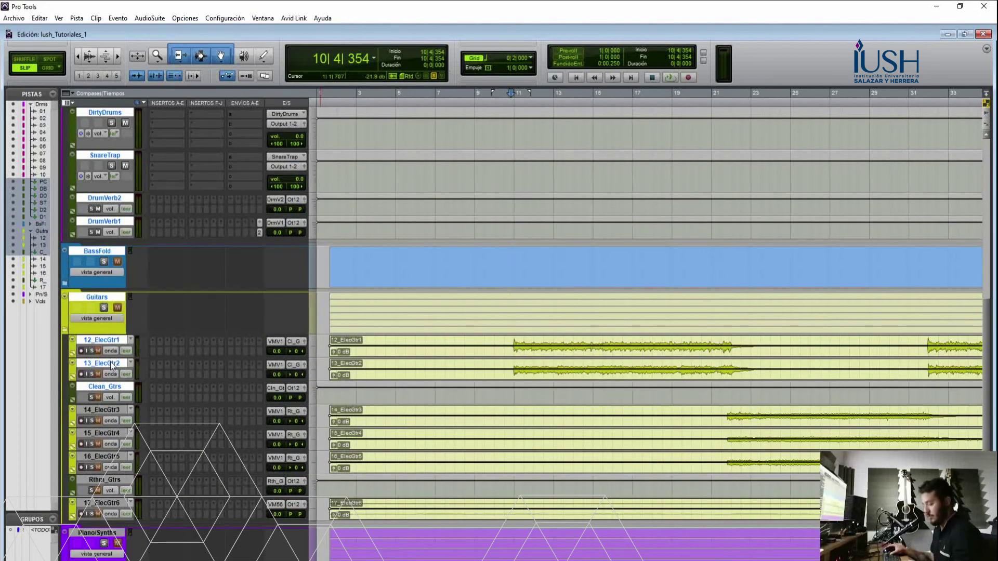
ctrl+click(110, 363)
ctrl+click(110, 340)
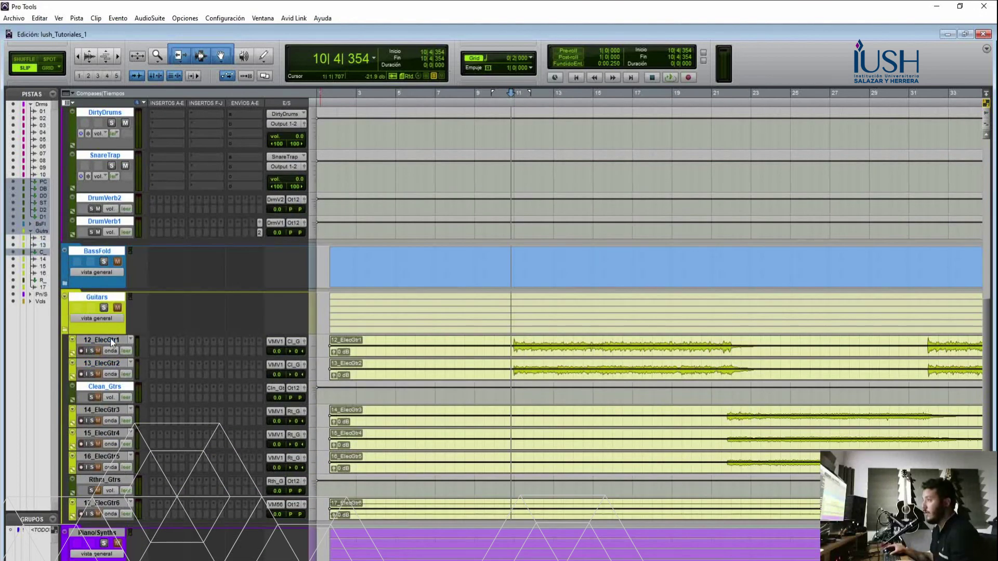
ctrl+click(116, 478)
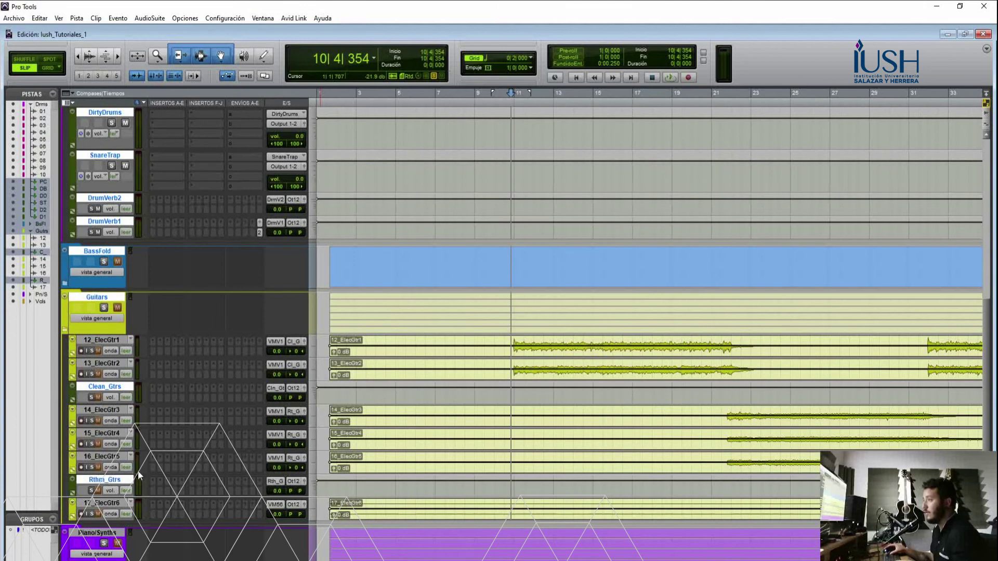
Expand the BassFold, Piano/Synths and Vocals folders and add 11_Bass.1, the four piano and synth tracks and 22_LeadVox to the selection
click(65, 284)
scroll(141, 335, down, 5)
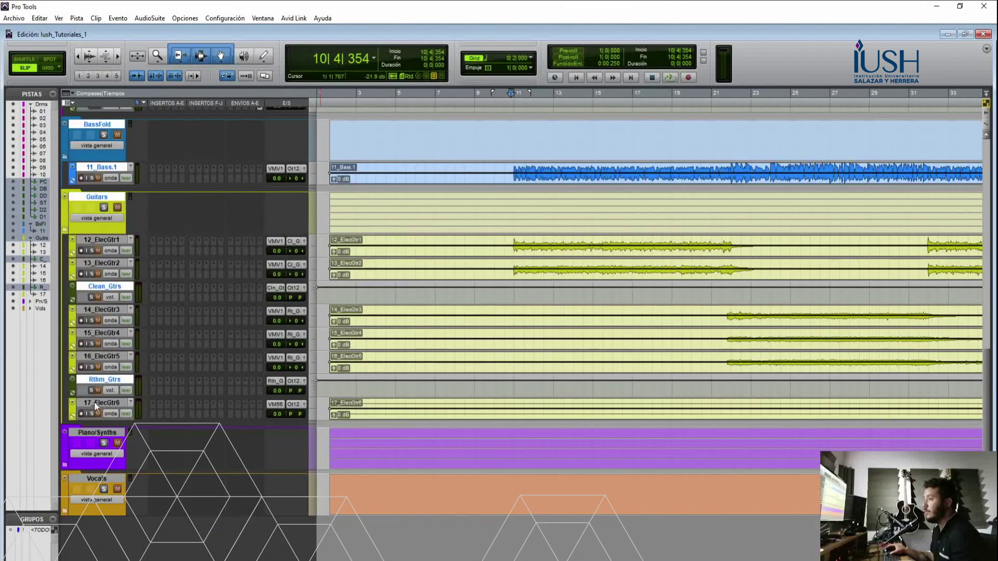
click(64, 431)
drag(114, 474, 109, 546)
scroll(148, 488, down, 4)
click(63, 510)
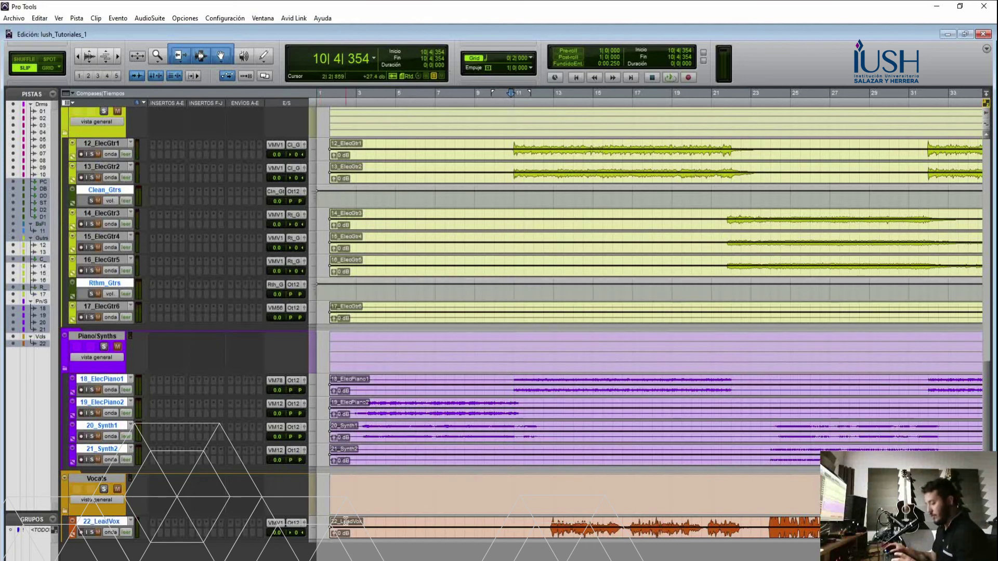
Route the outputs of all selected tracks to a new stereo auxiliary track named SubMix
click(298, 524)
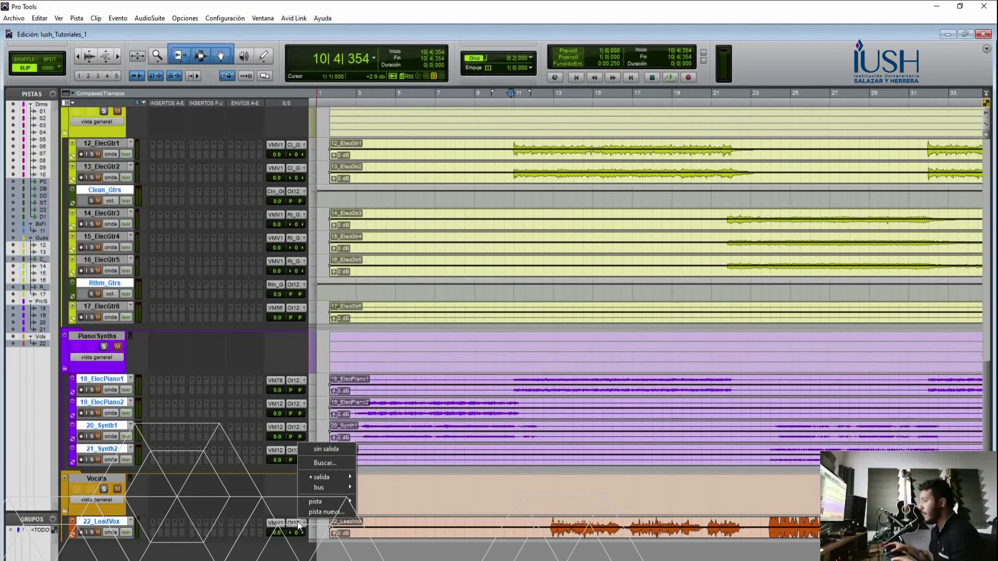
click(326, 513)
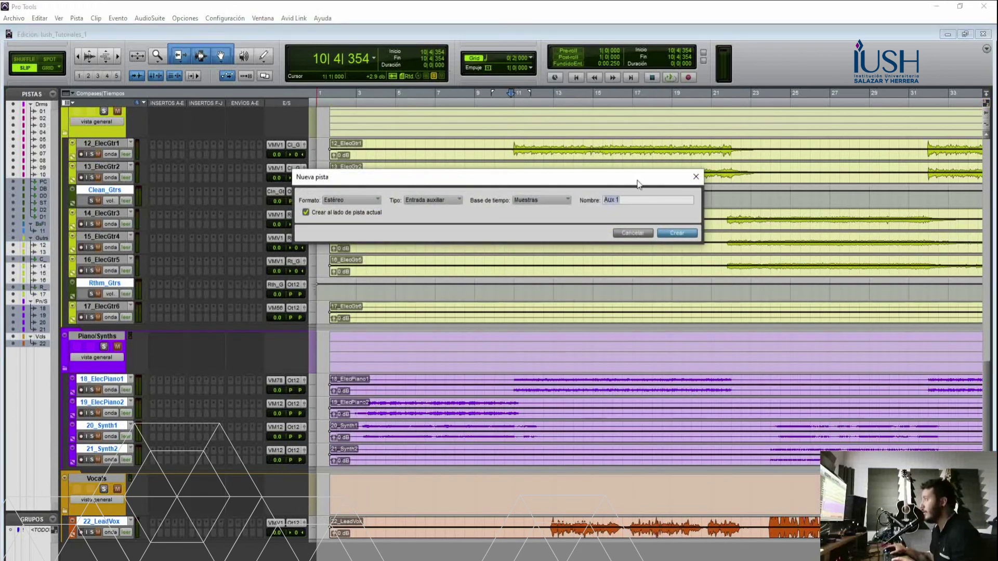
text(SubMix)
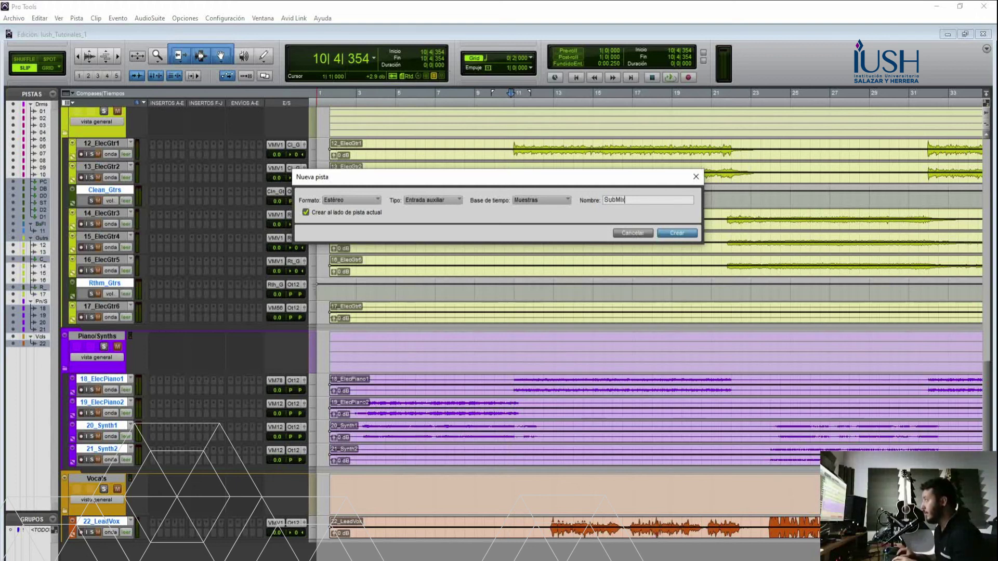
key(Return)
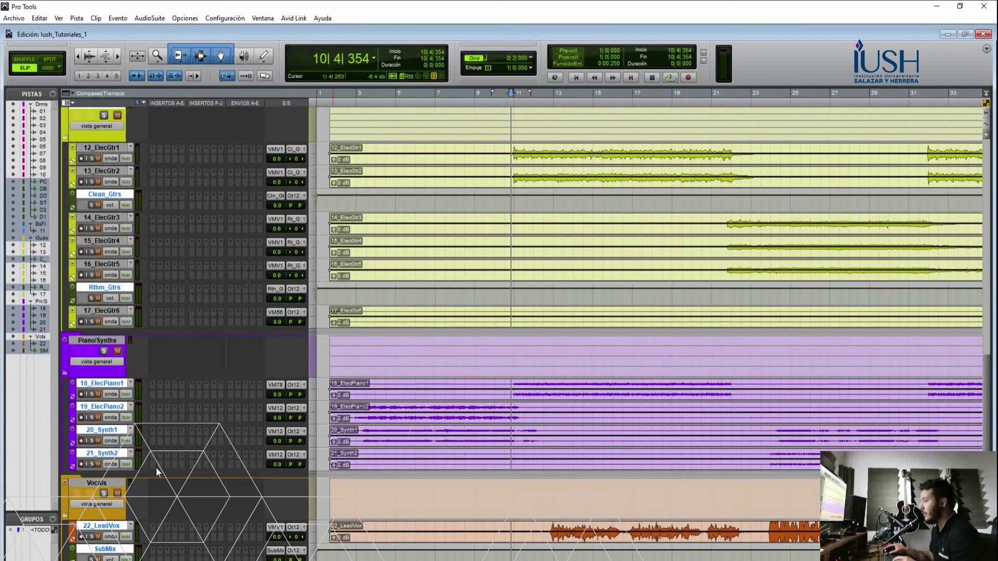
Collapse the Vocals folder and move the SubMix track out of the folders to the end of the session, below Vocals
scroll(123, 522, down, 2)
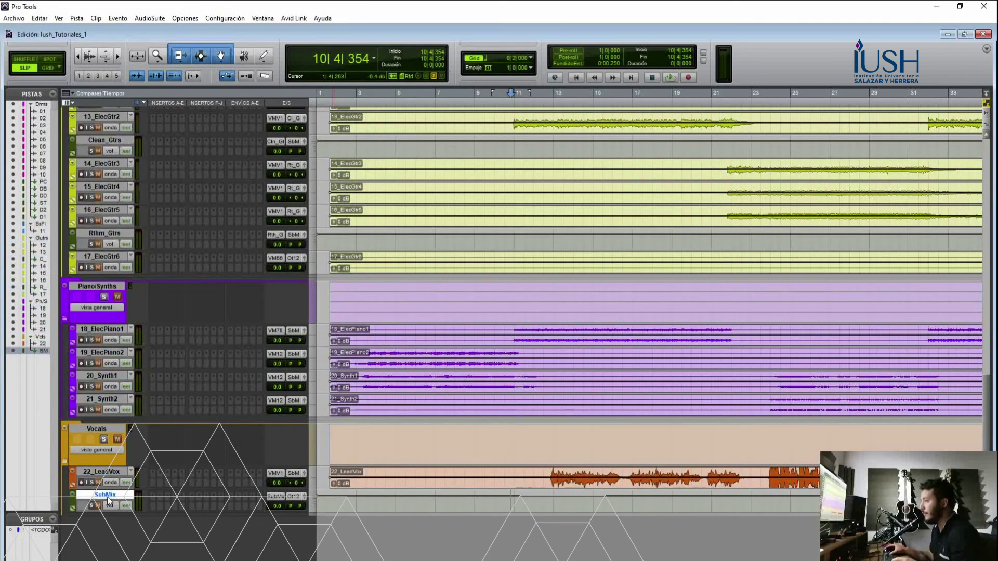
drag(107, 497, 103, 434)
drag(112, 502, 105, 426)
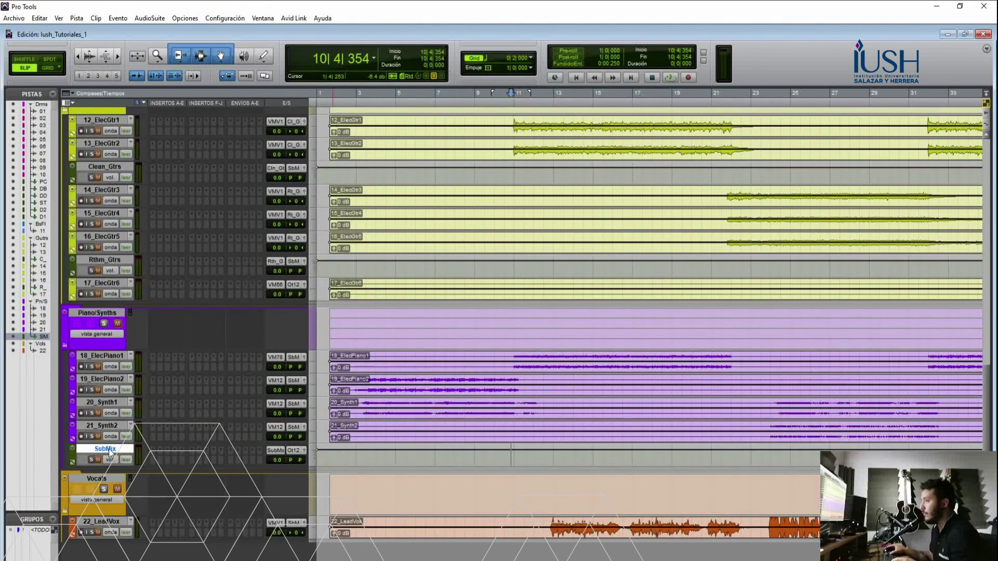
click(81, 497)
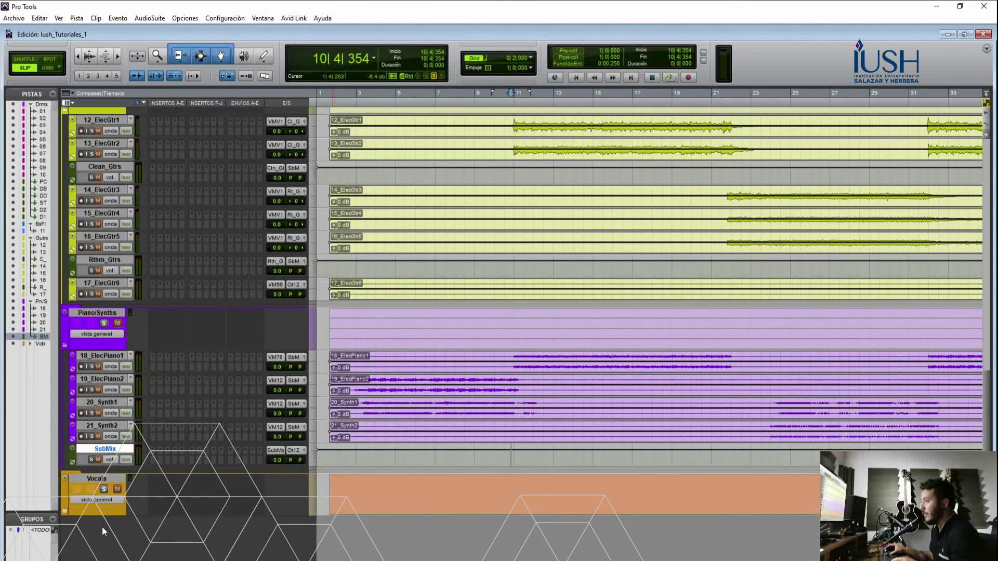
drag(104, 531, 103, 531)
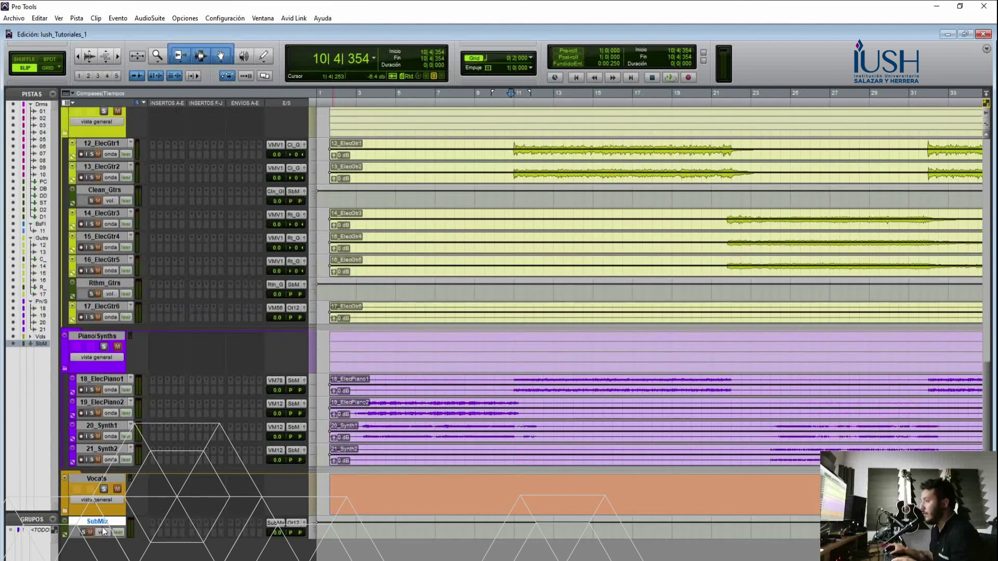
Collapse the Piano/Synths, Guitars and Drums folders and start playback of the session
click(65, 368)
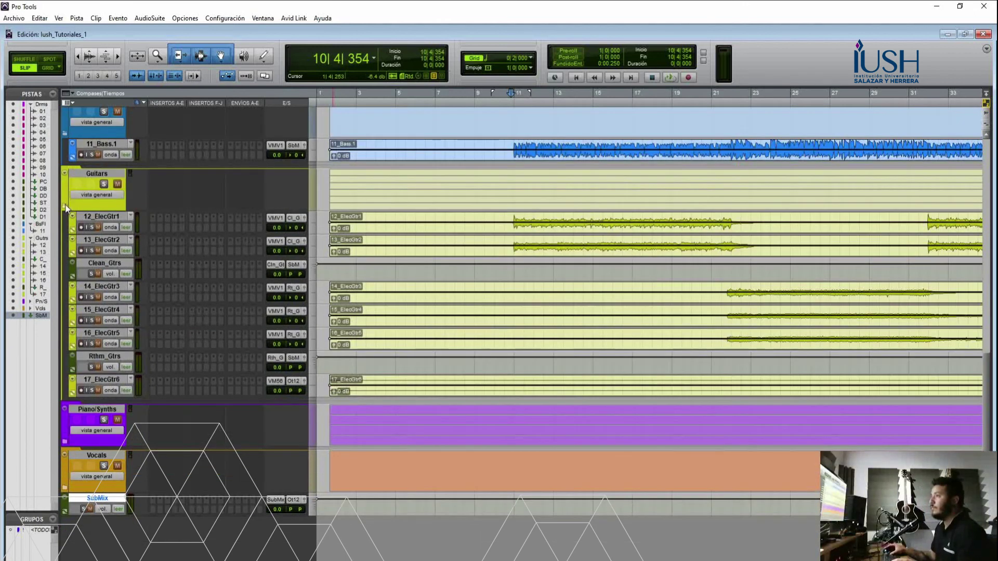
click(64, 204)
scroll(59, 138, up, 6)
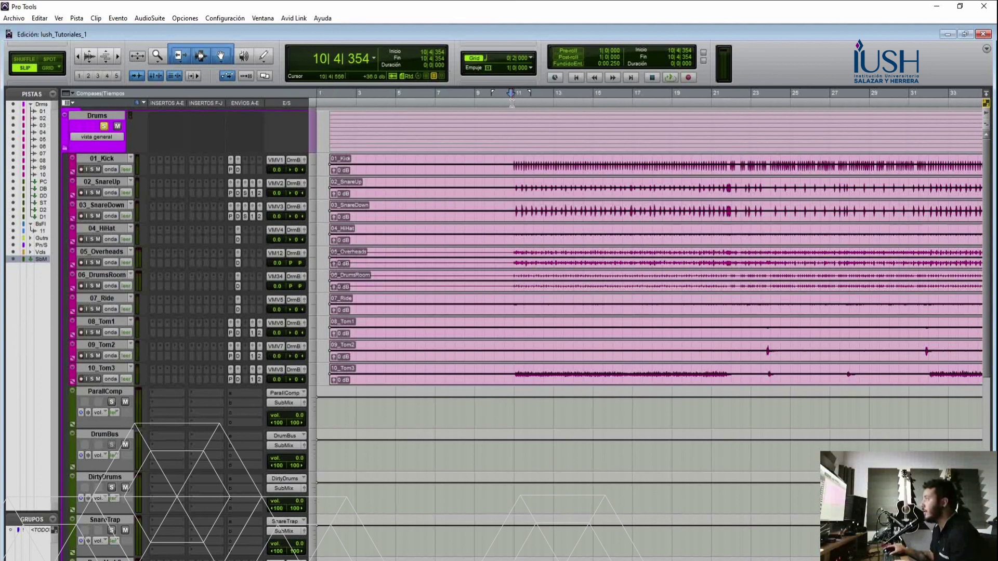
click(109, 150)
click(104, 158)
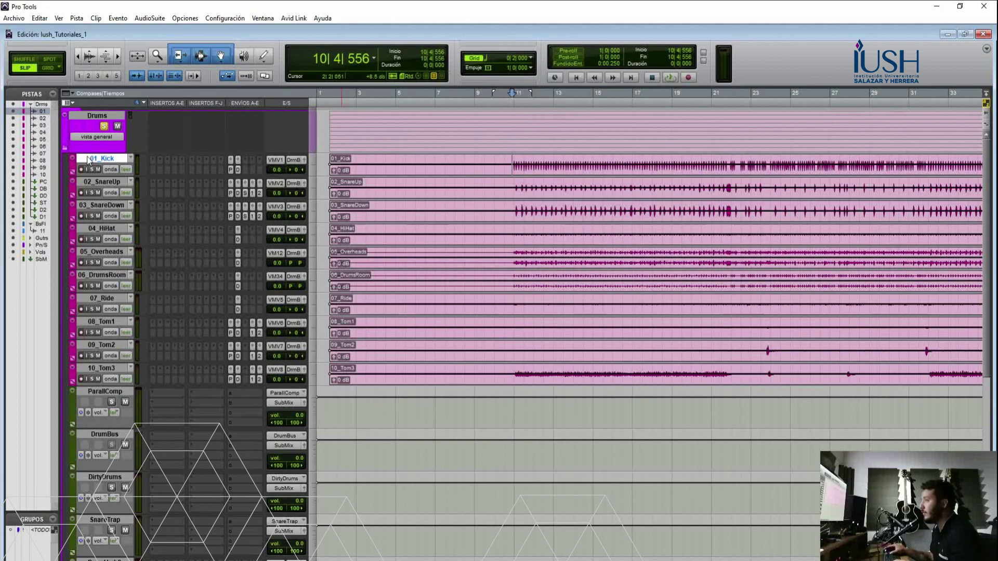
key(space)
click(64, 147)
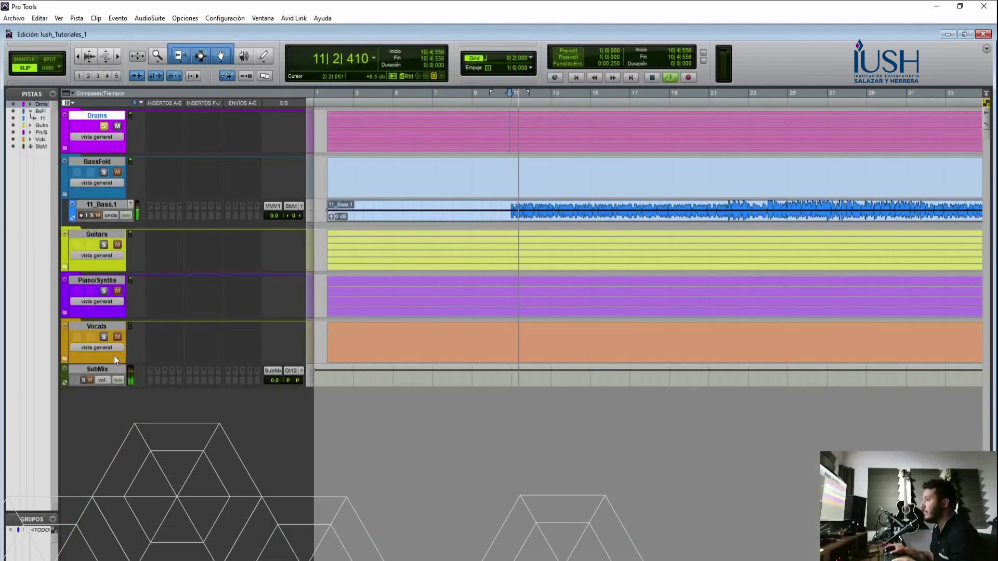
Toggle the SubMix track's mute during playback, clear the Drums folder's solo, and stop playback
click(90, 380)
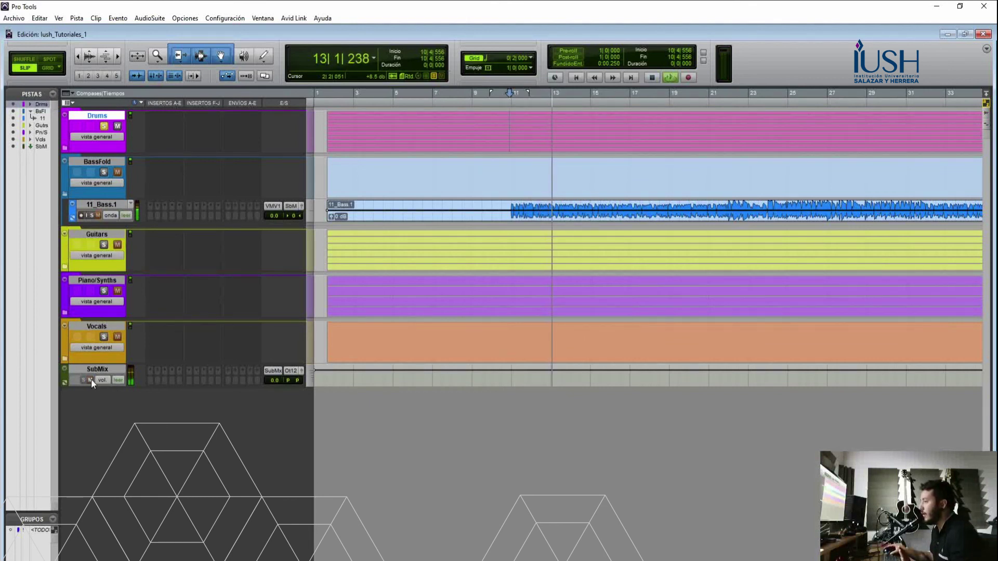
click(90, 379)
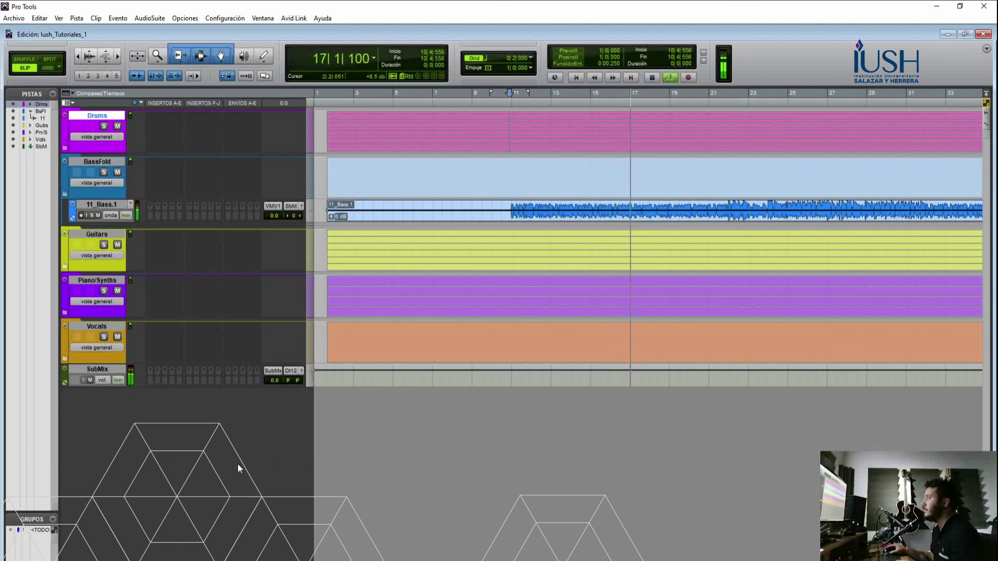
key(space)
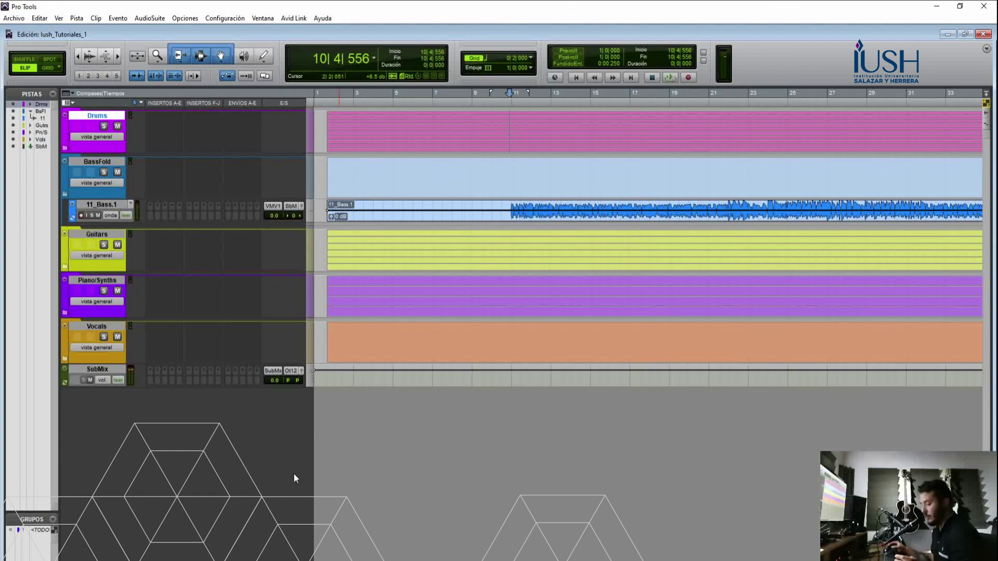